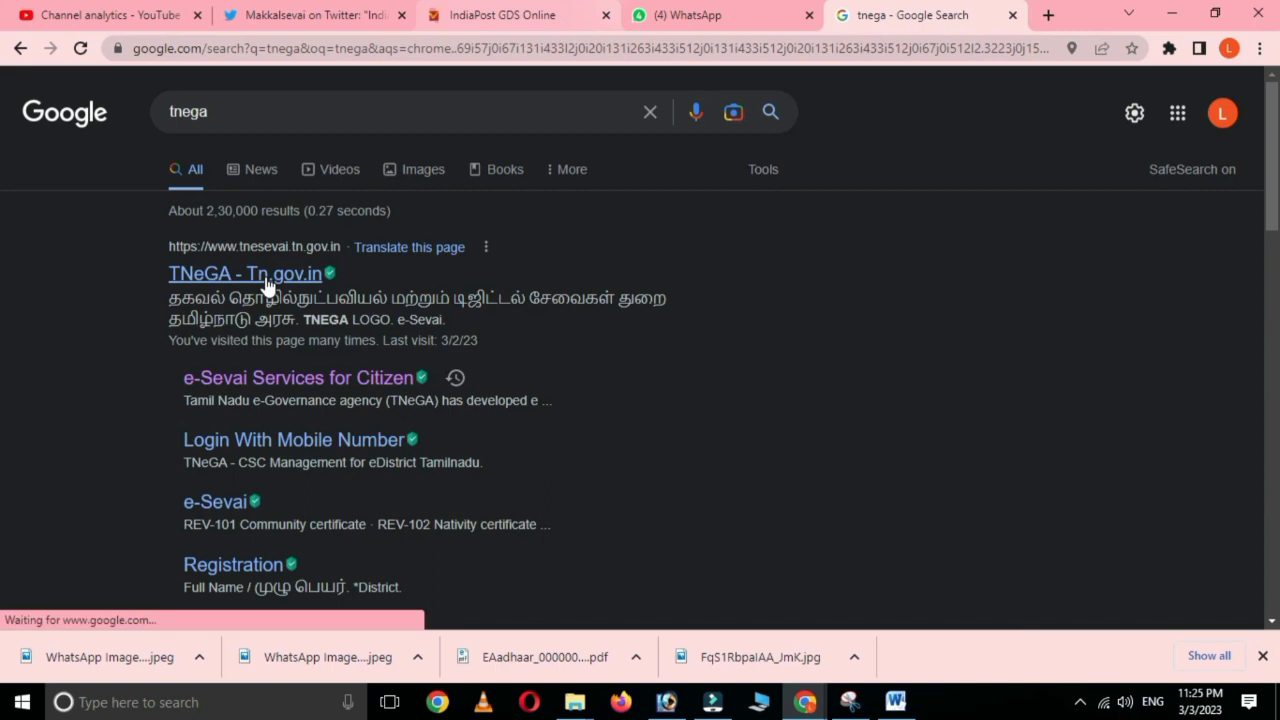
Open the TNeGA e-Sevai website from the 'tnega' search results
click(264, 278)
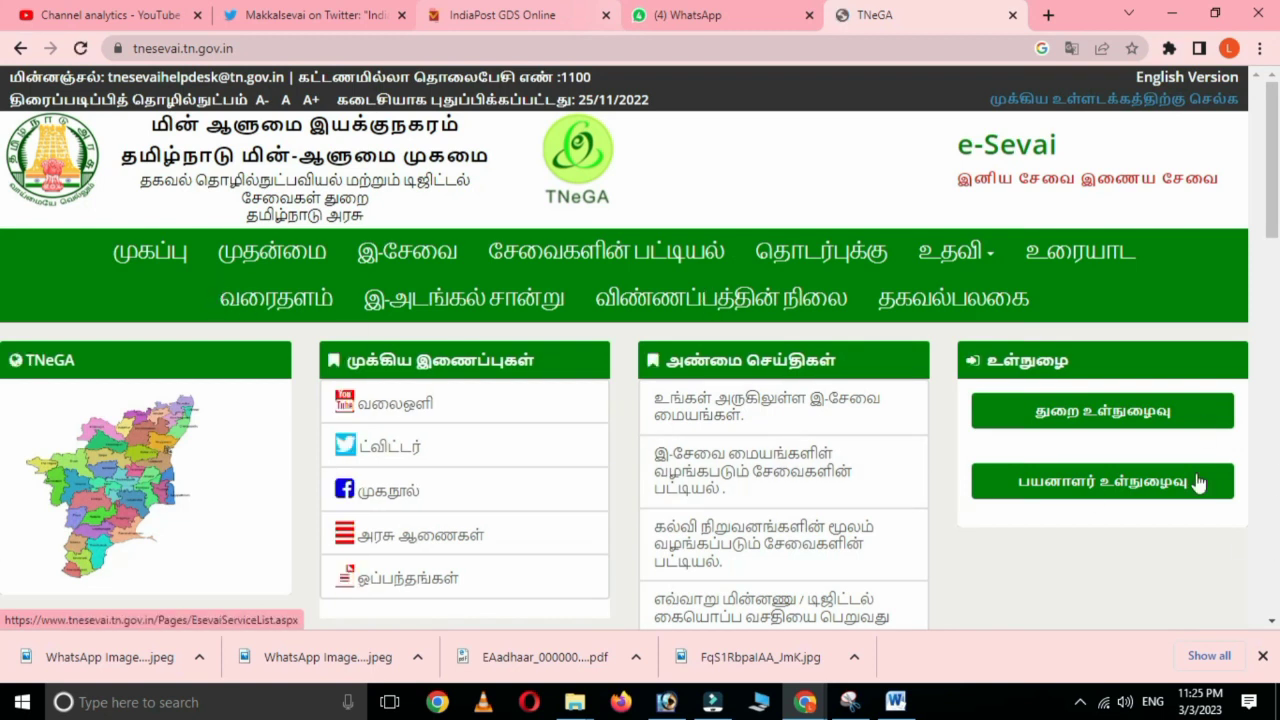
Log in through the citizen login page, entering the displayed captcha code
click(1077, 481)
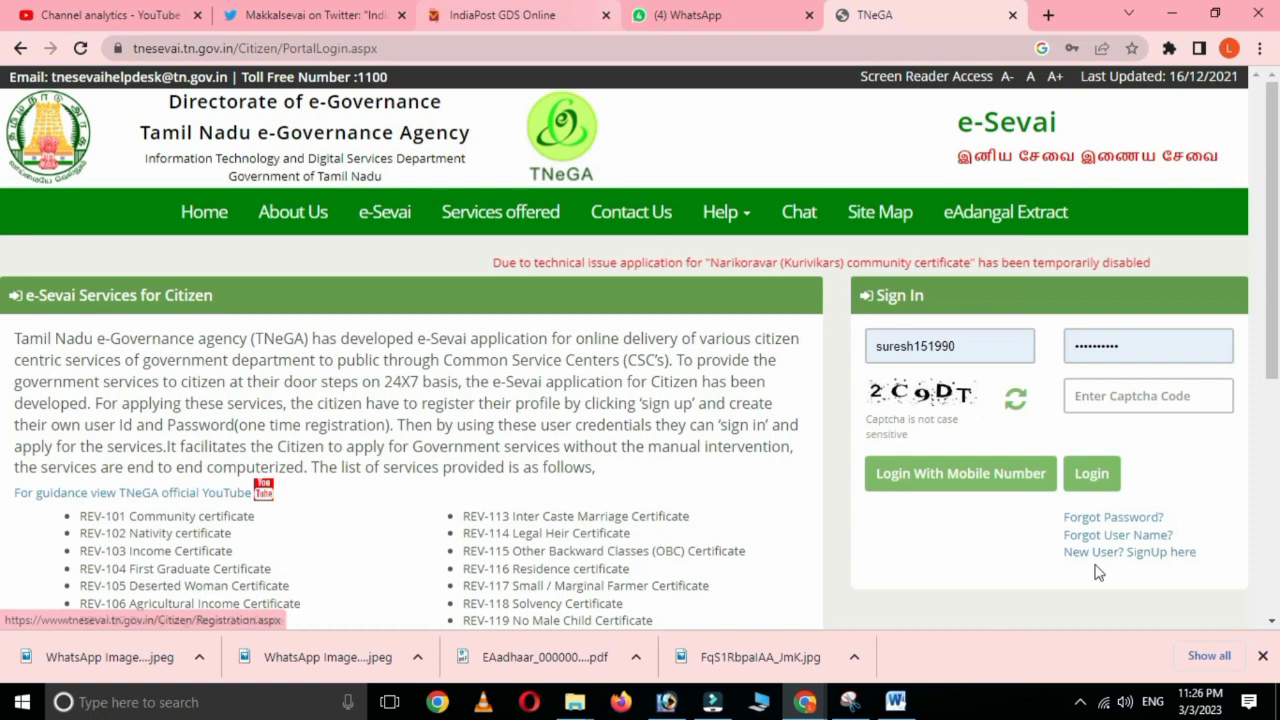
click(1119, 399)
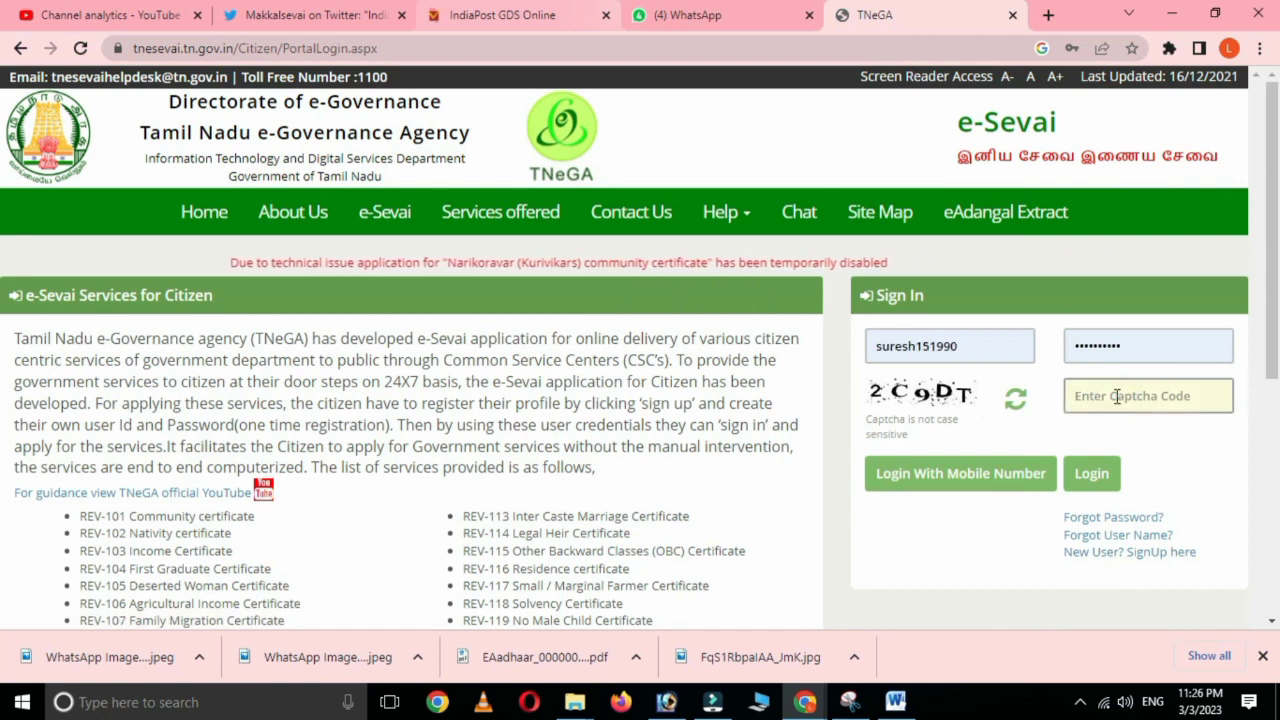
text(2C9)
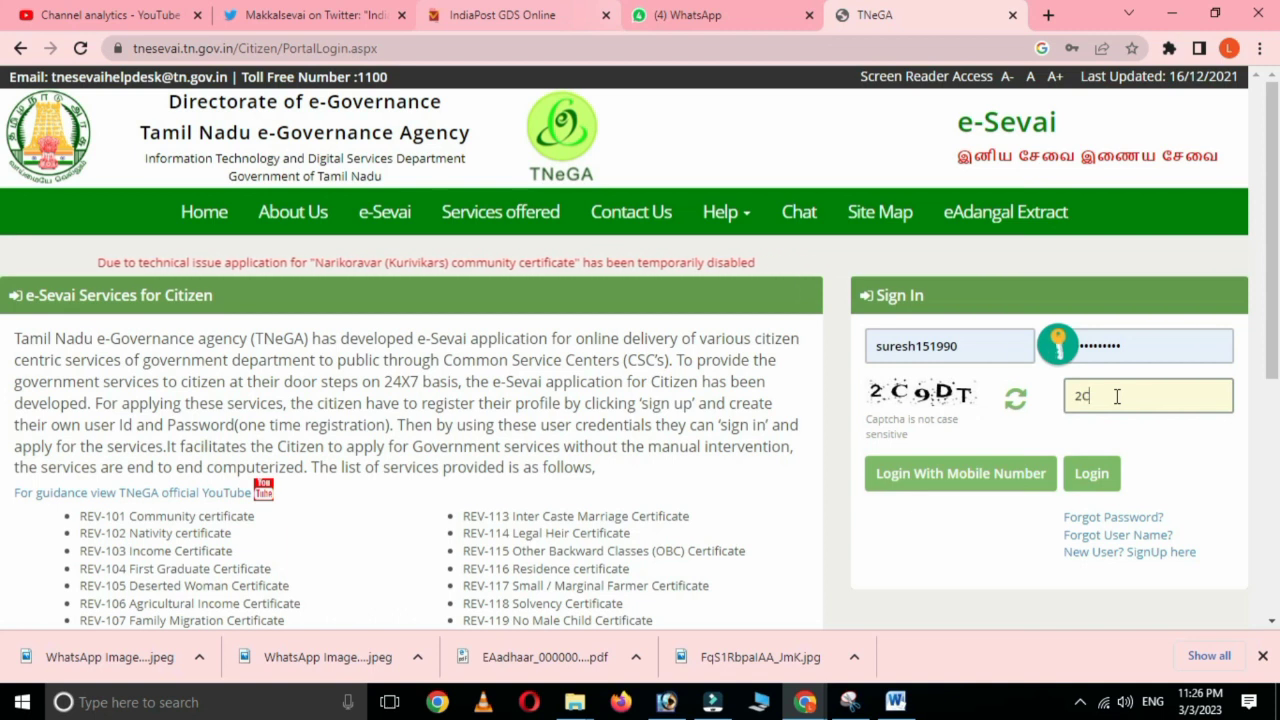
text(DT)
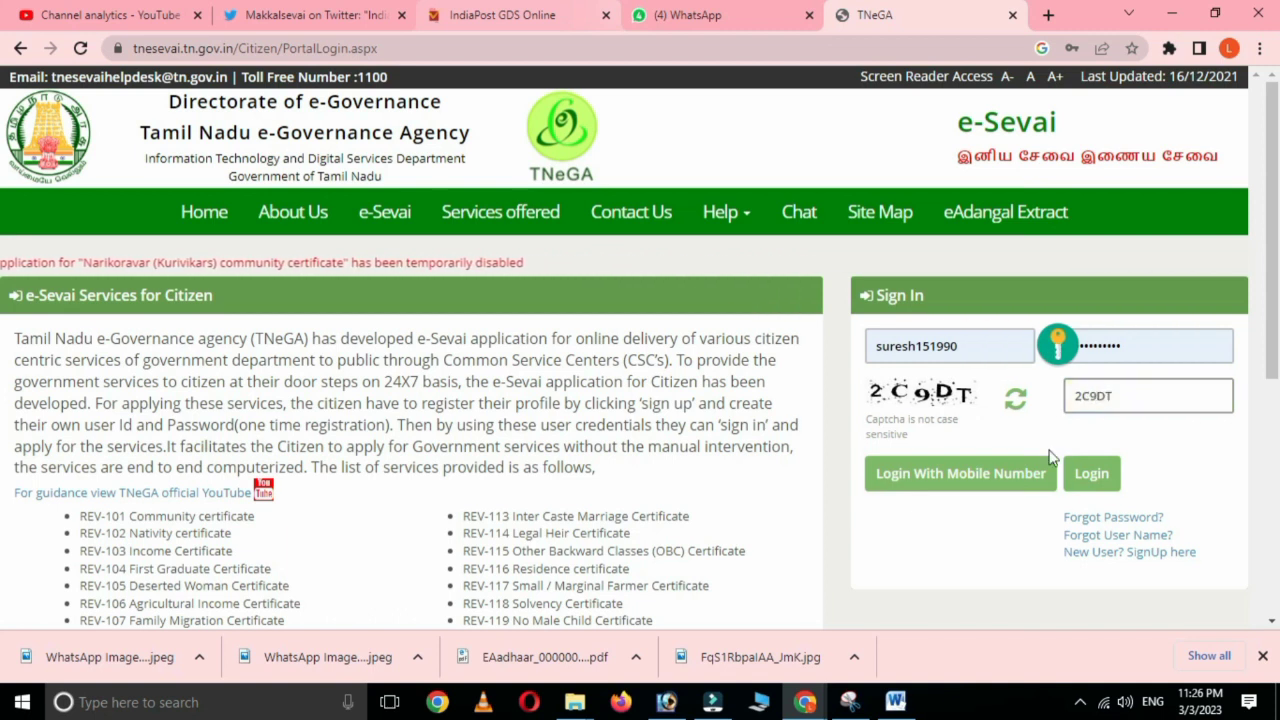
click(1100, 476)
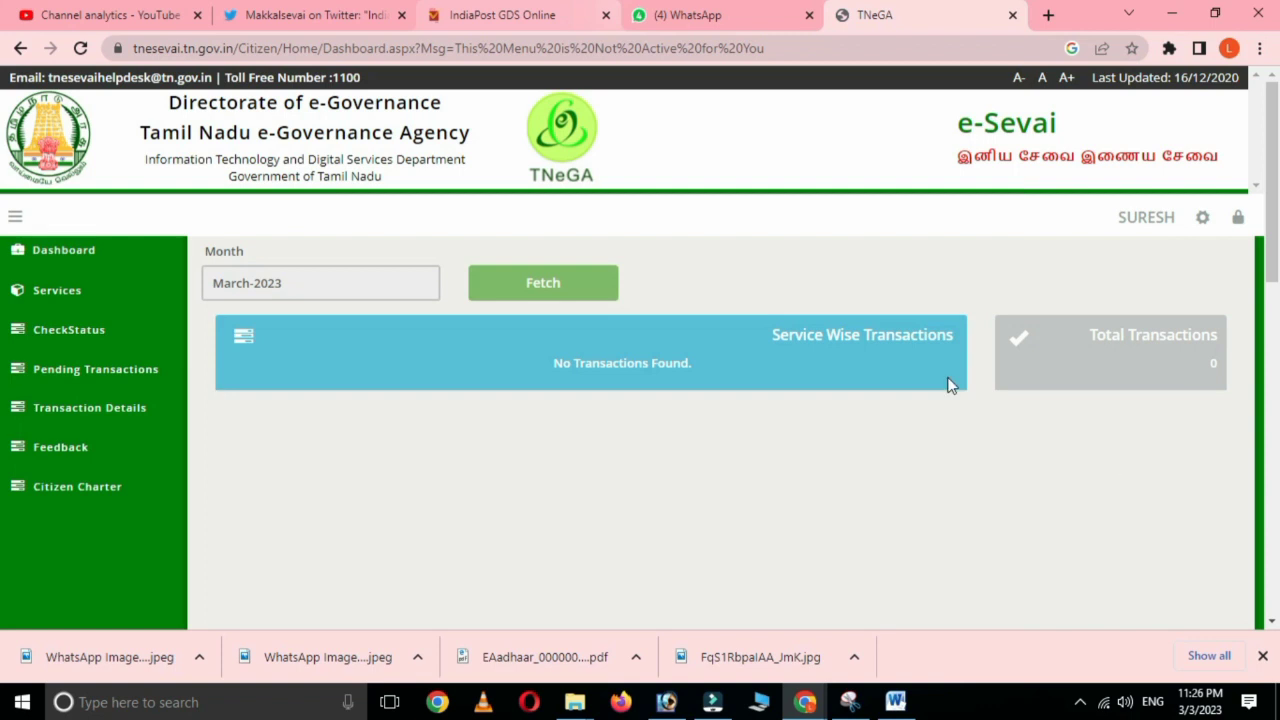
Open the Revenue Department's REV-102 Nativity certificate service, maximized, and continue past its instructions
click(57, 292)
click(444, 362)
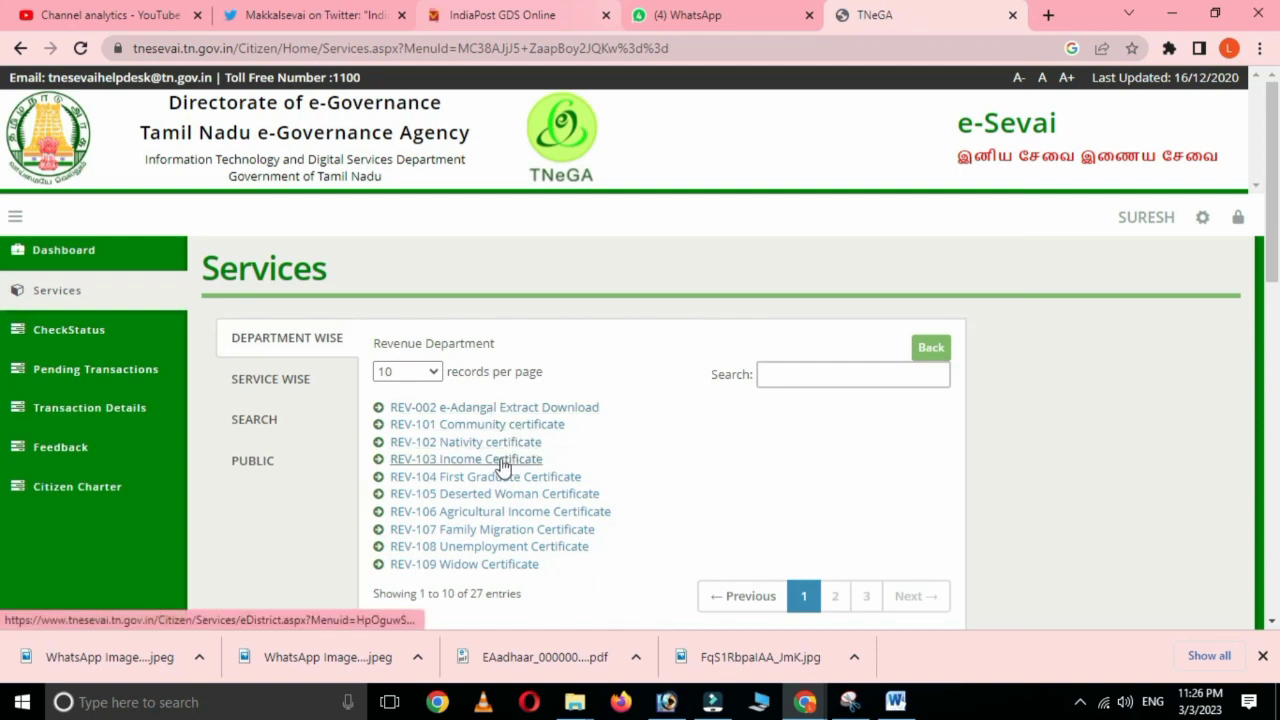
click(475, 443)
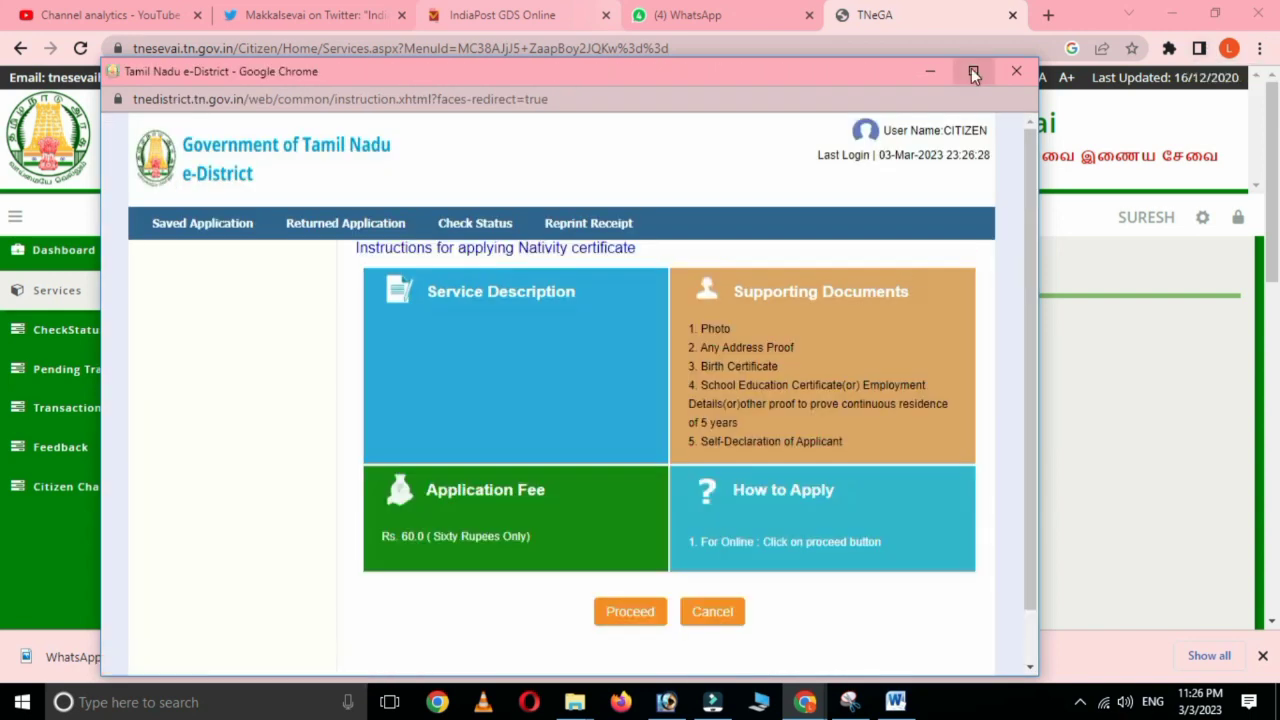
click(974, 72)
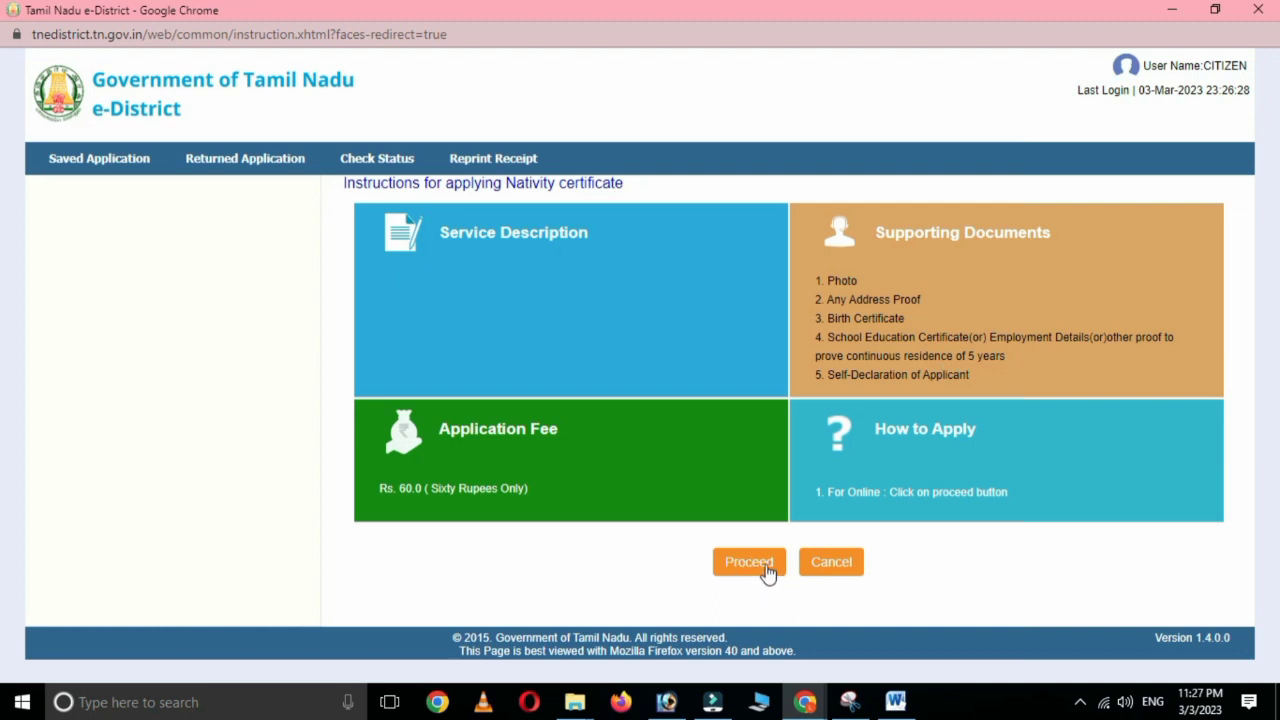
click(757, 566)
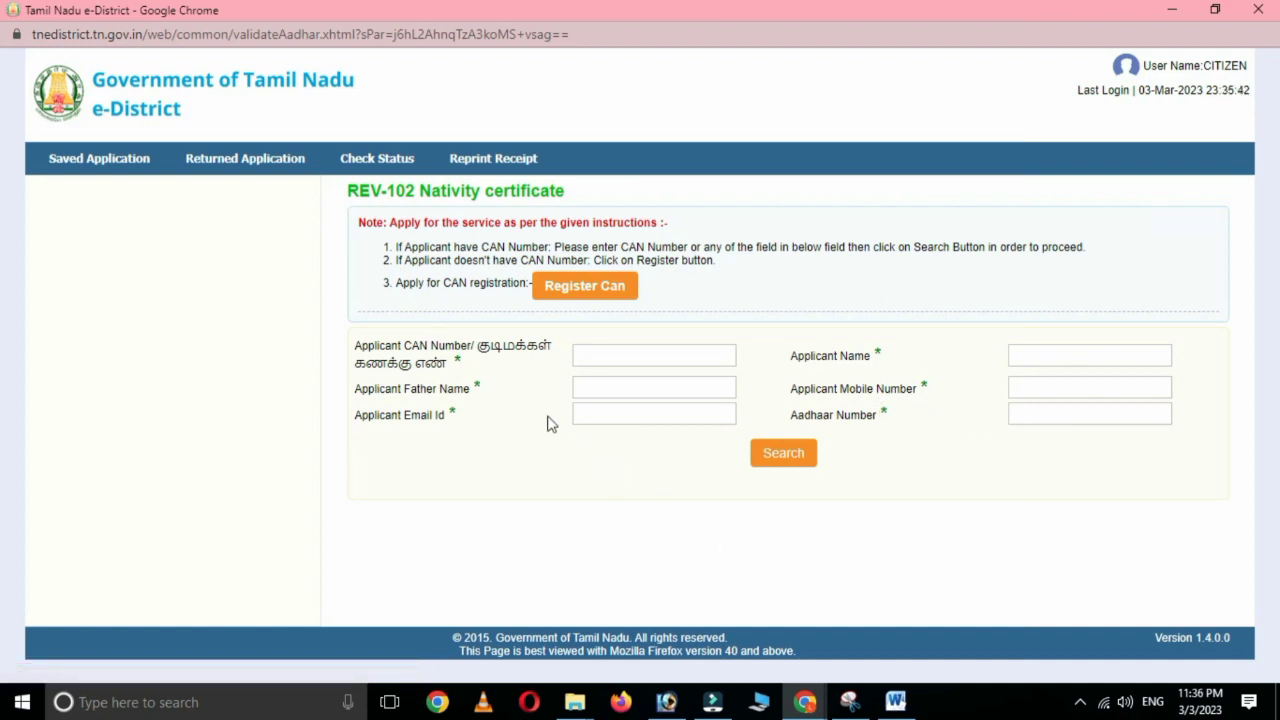
Search for the applicant's CAN number and select the matching record
click(594, 357)
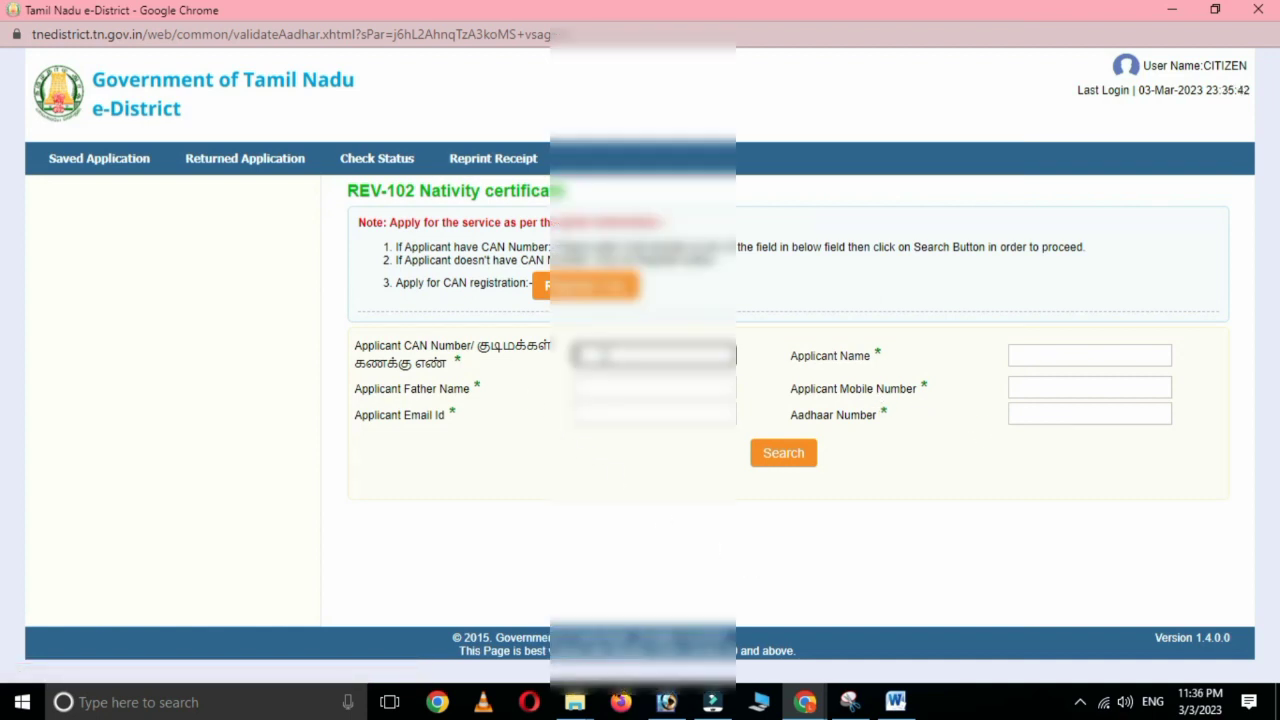
click(784, 457)
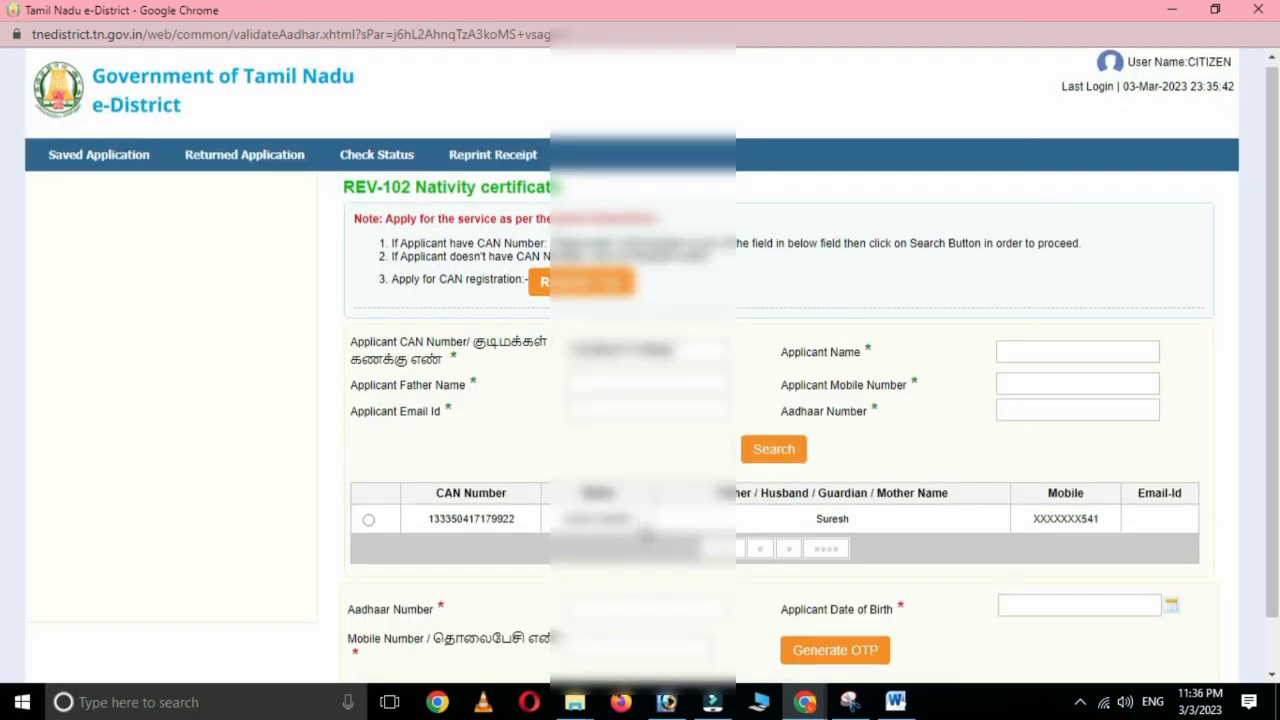
scroll(645, 532, down, 1)
click(368, 466)
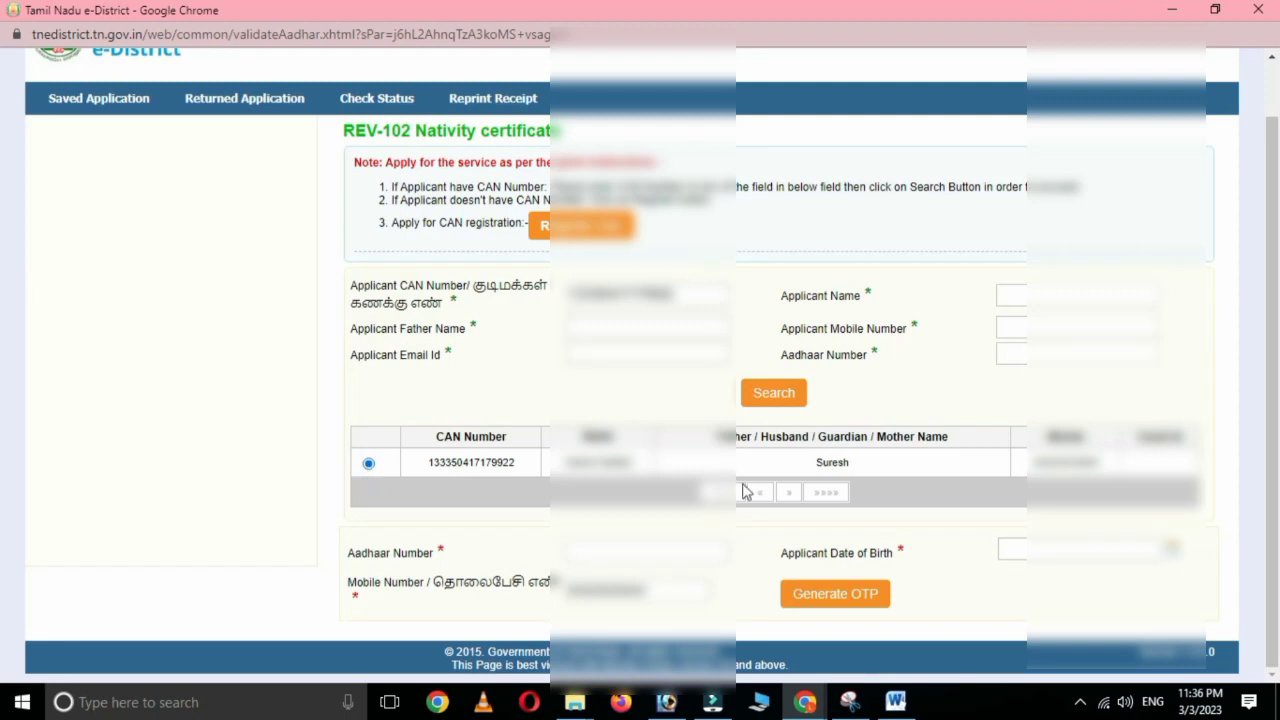
Fill in the applicant's Aadhaar number and date of birth, then generate an OTP
click(612, 551)
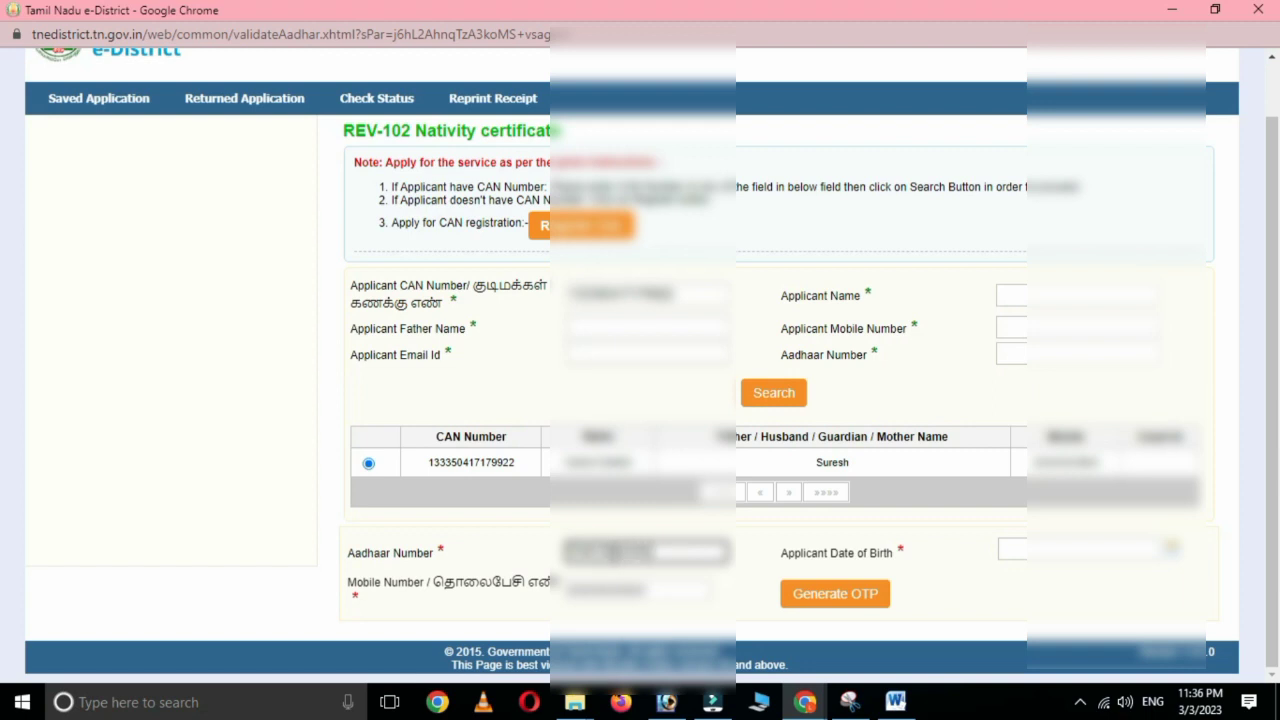
click(1058, 550)
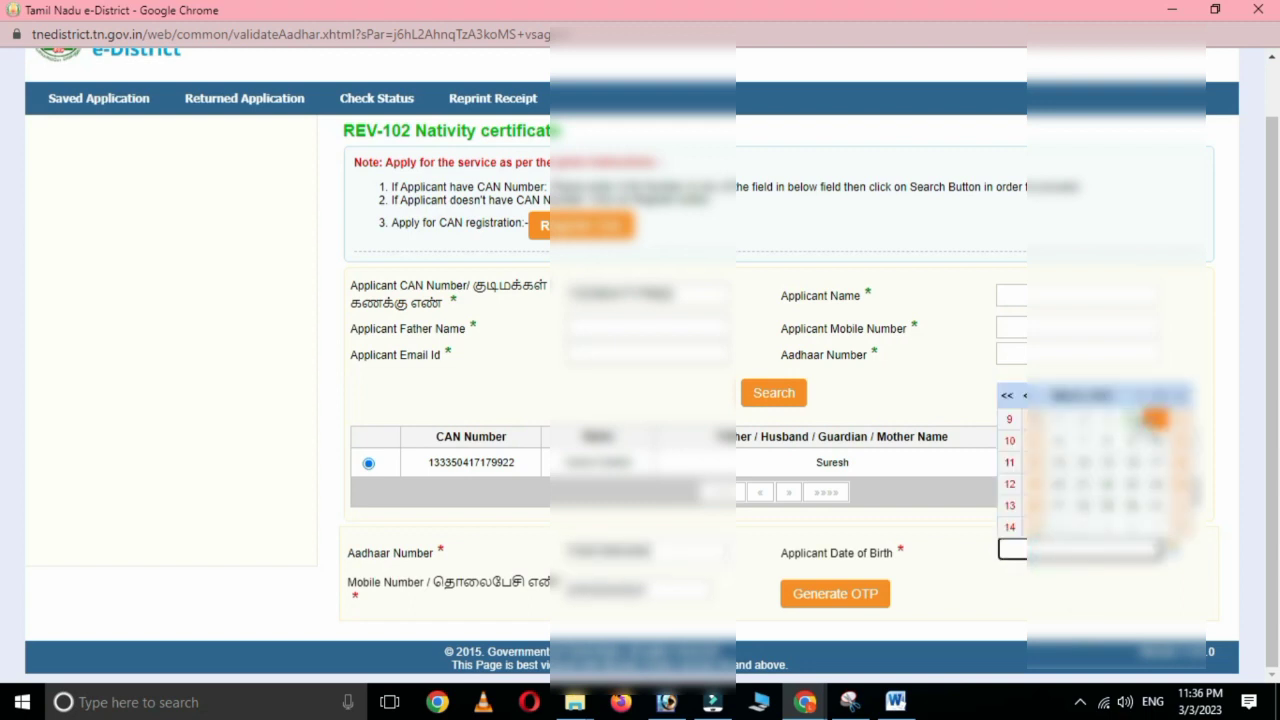
click(1097, 389)
click(1097, 391)
click(1113, 413)
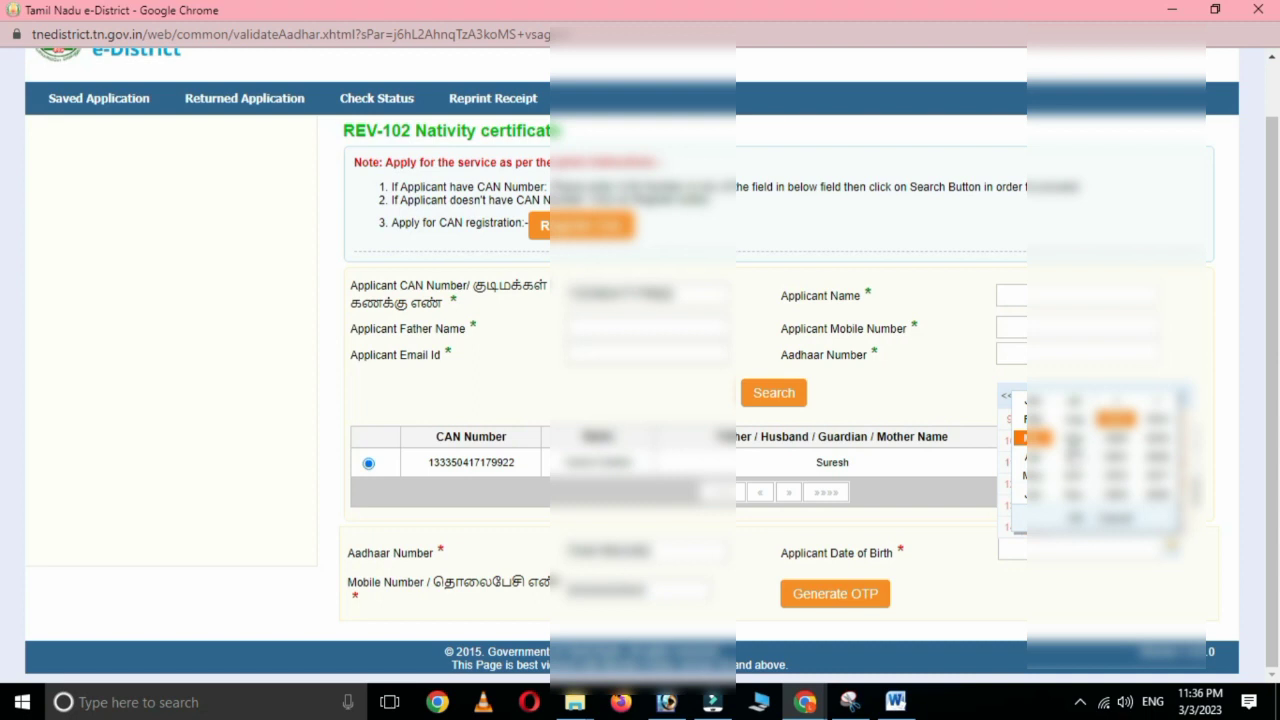
click(1076, 520)
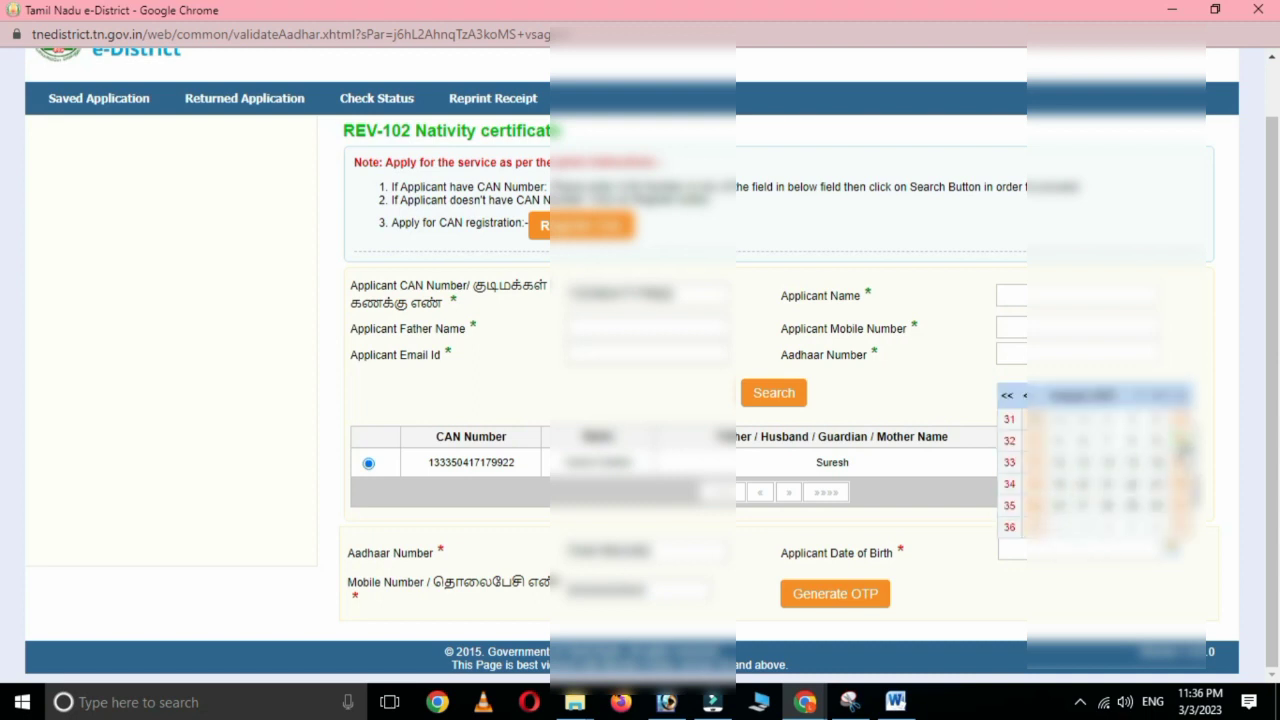
click(1184, 440)
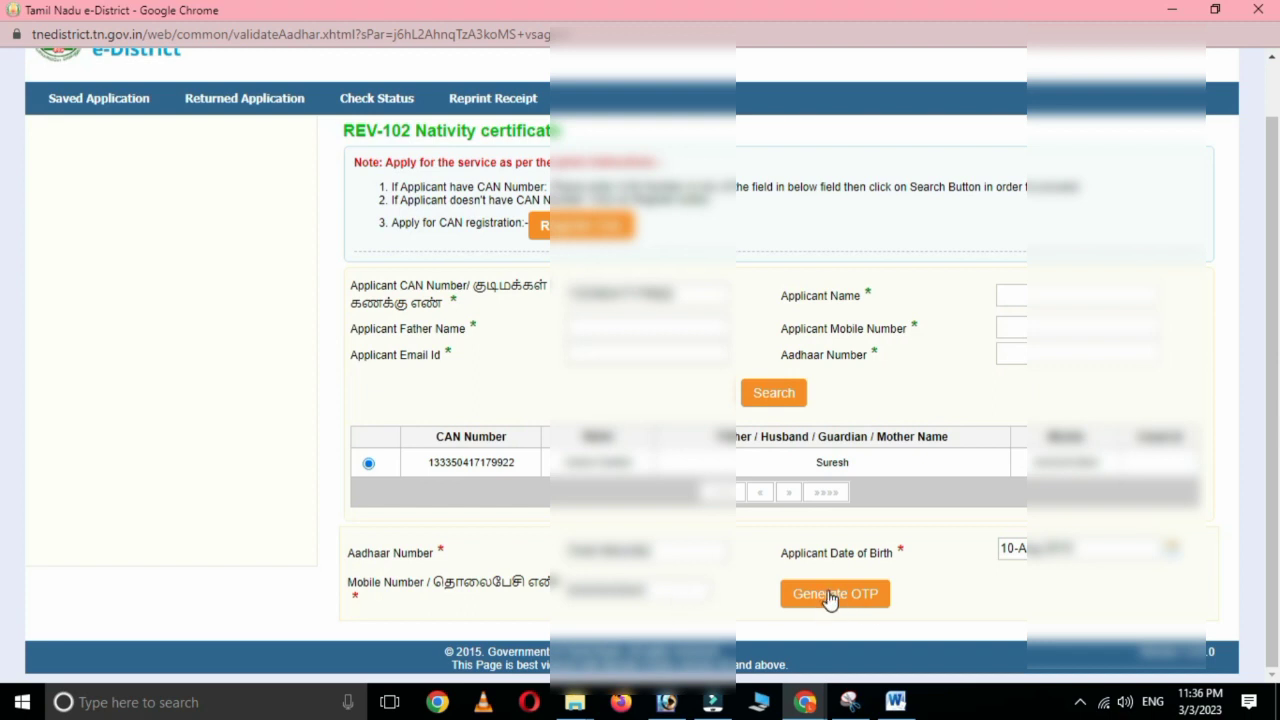
click(833, 594)
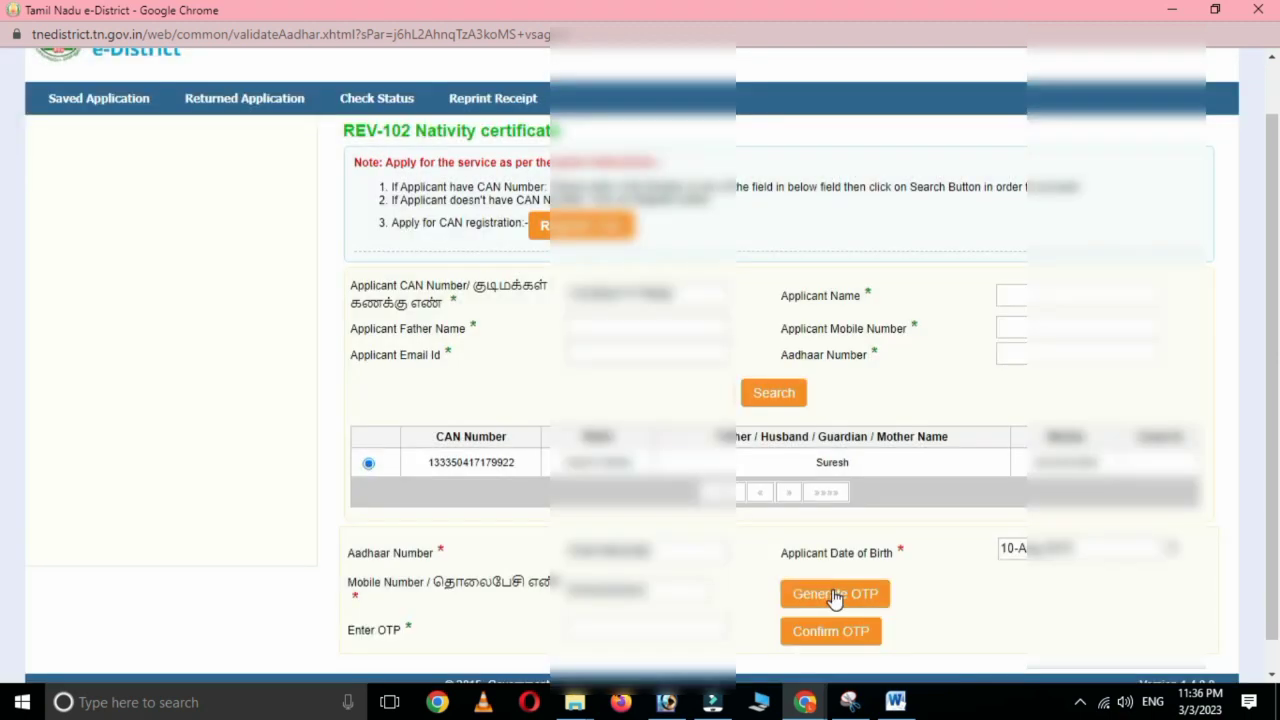
Enter the received OTP and confirm it
scroll(735, 430, down, 1)
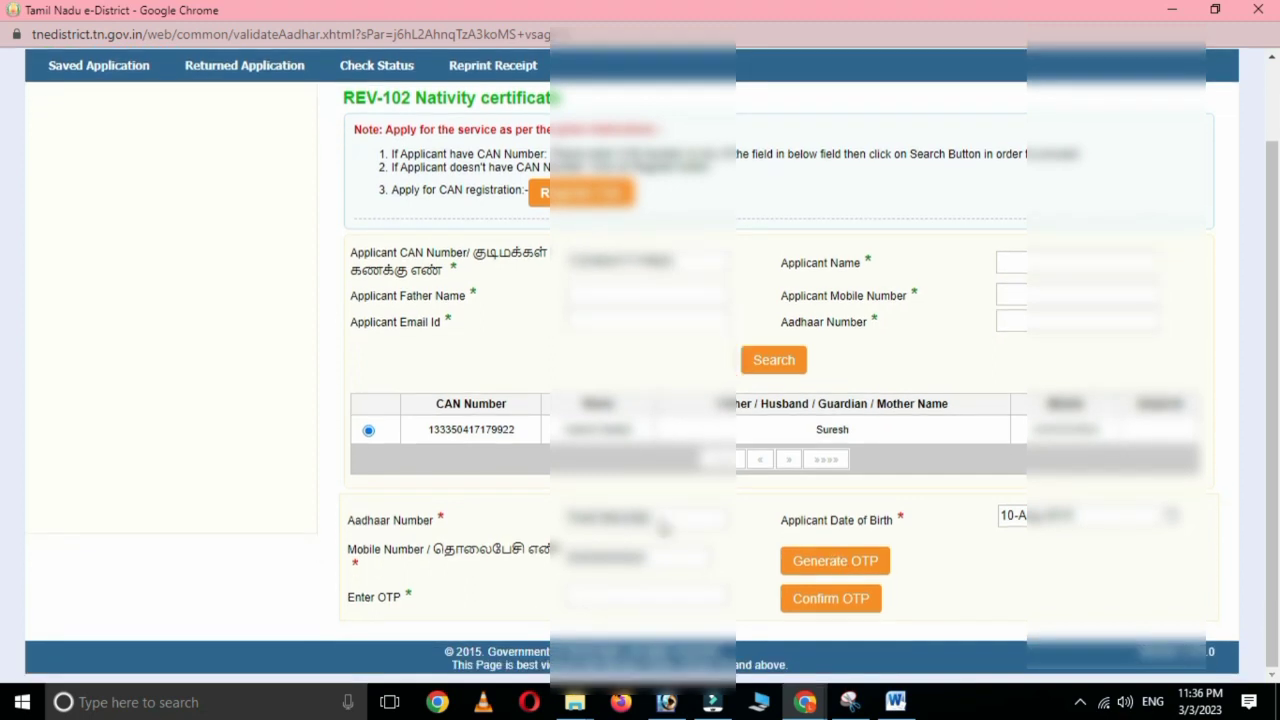
click(596, 596)
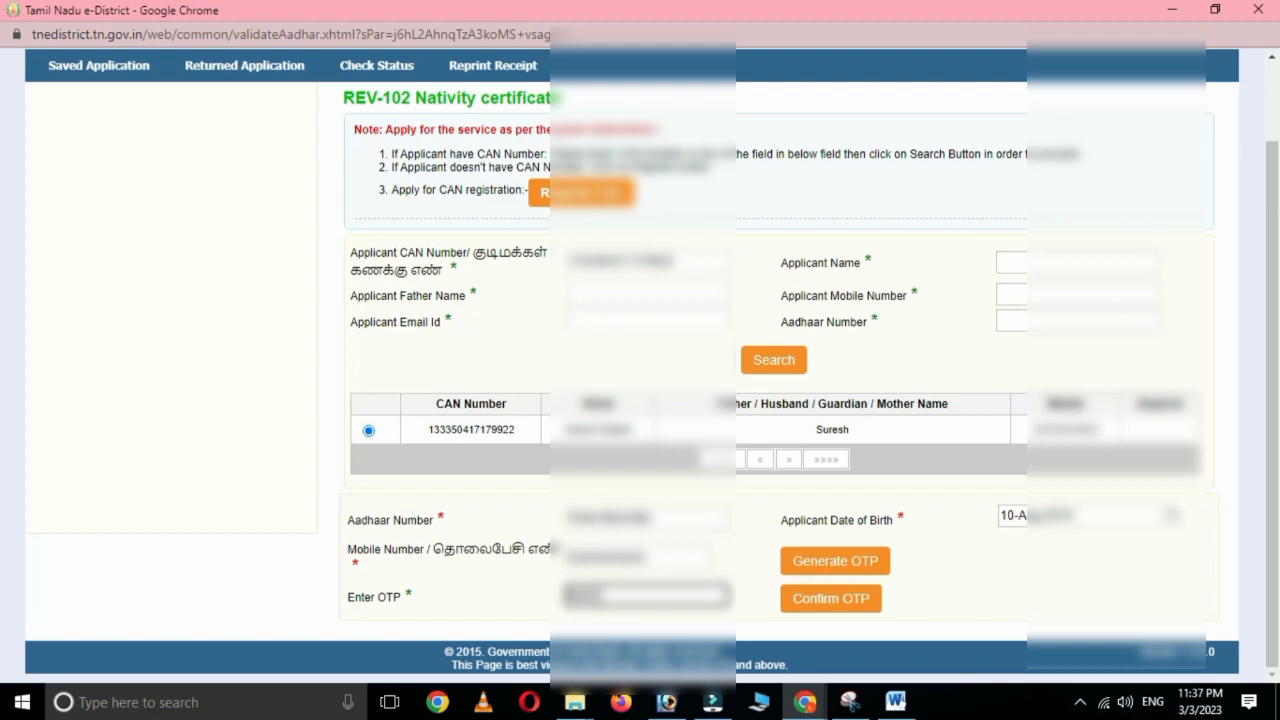
click(826, 598)
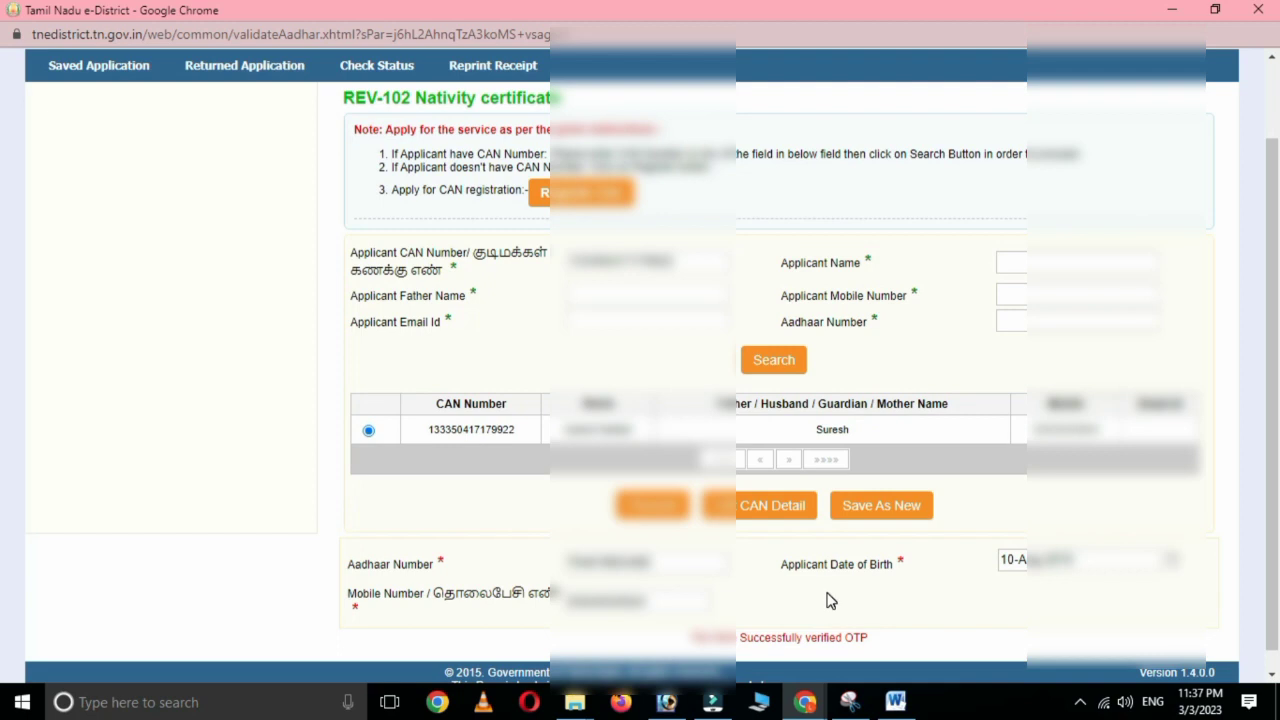
Edit the CAN details, choosing the taluk and revenue village for the current address
click(773, 510)
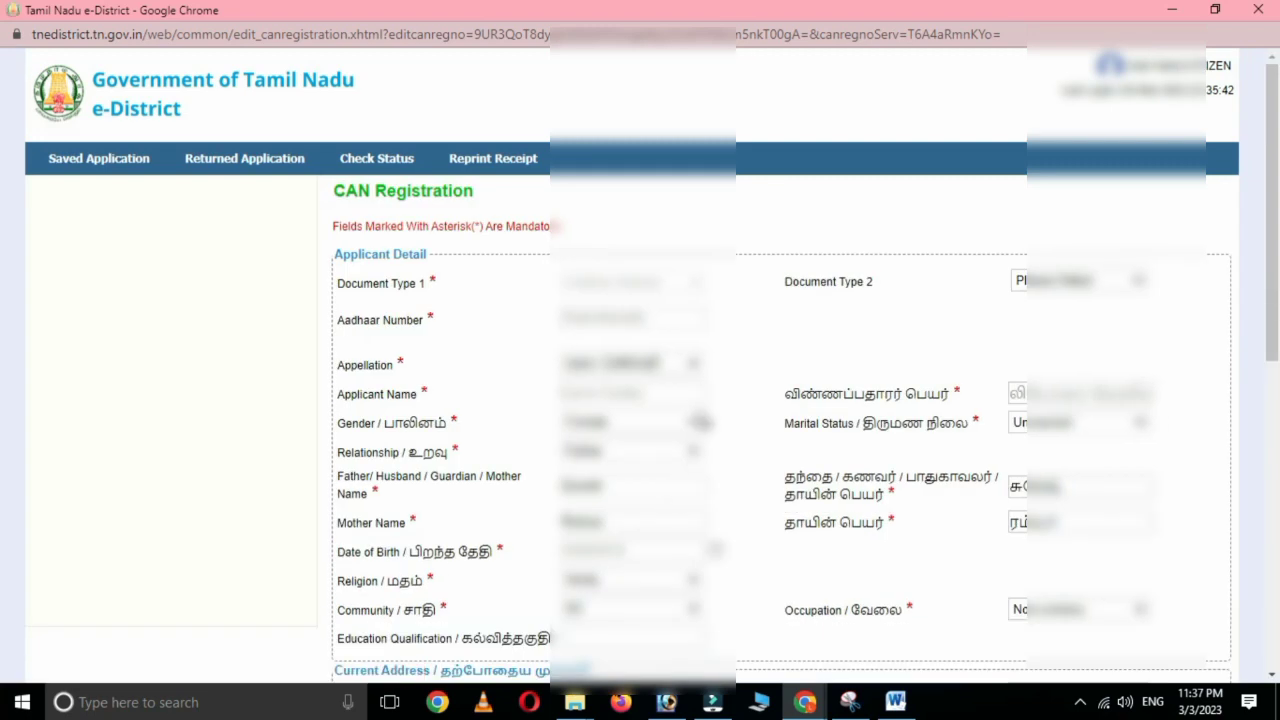
scroll(716, 462, down, 1)
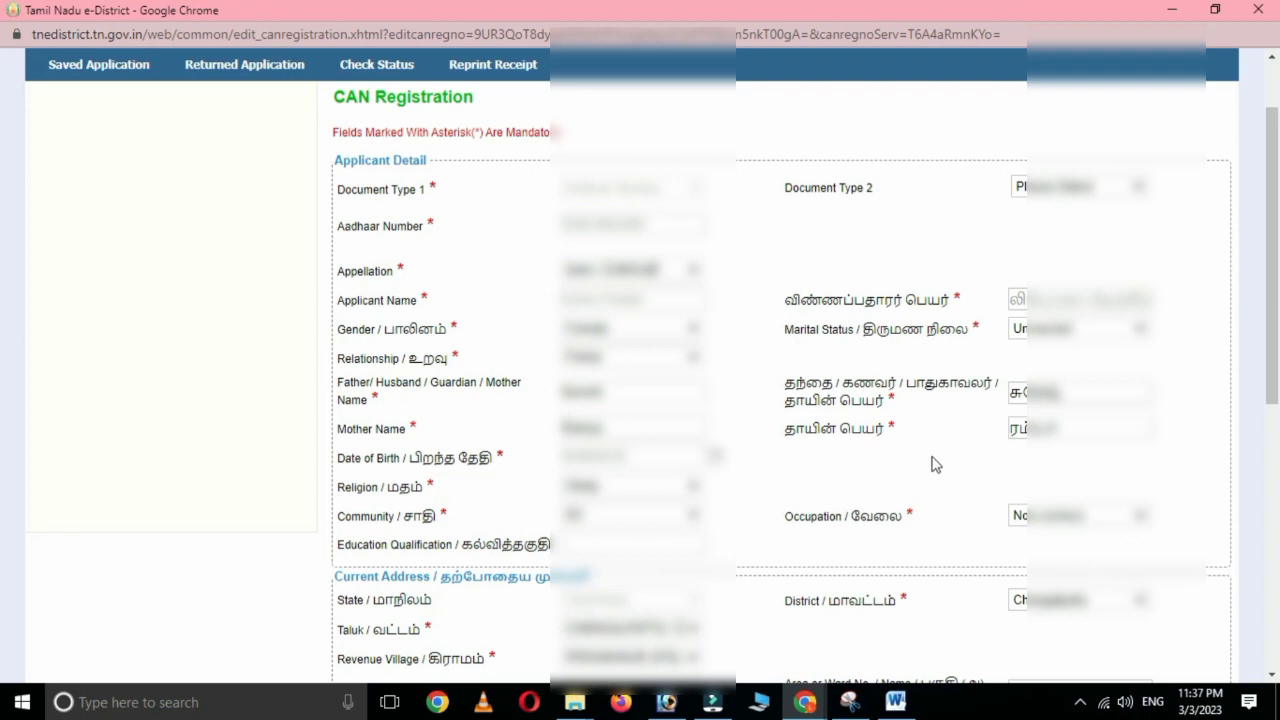
scroll(980, 460, down, 3)
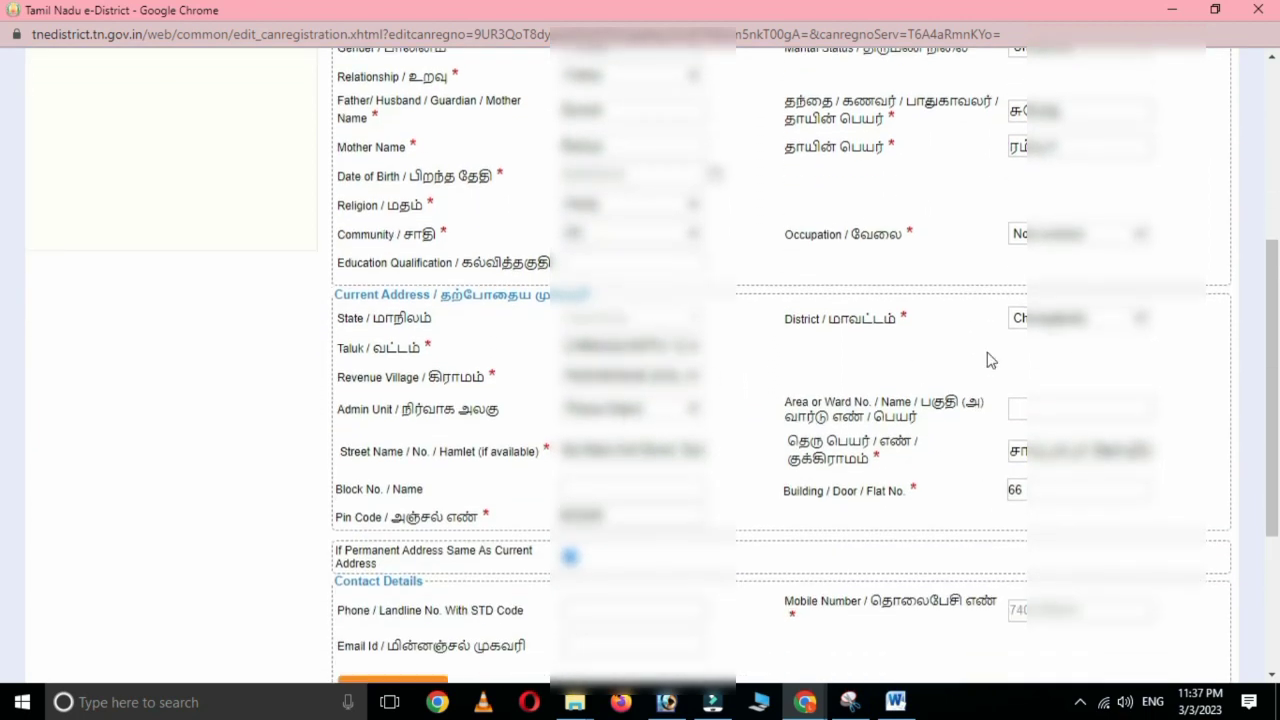
click(688, 378)
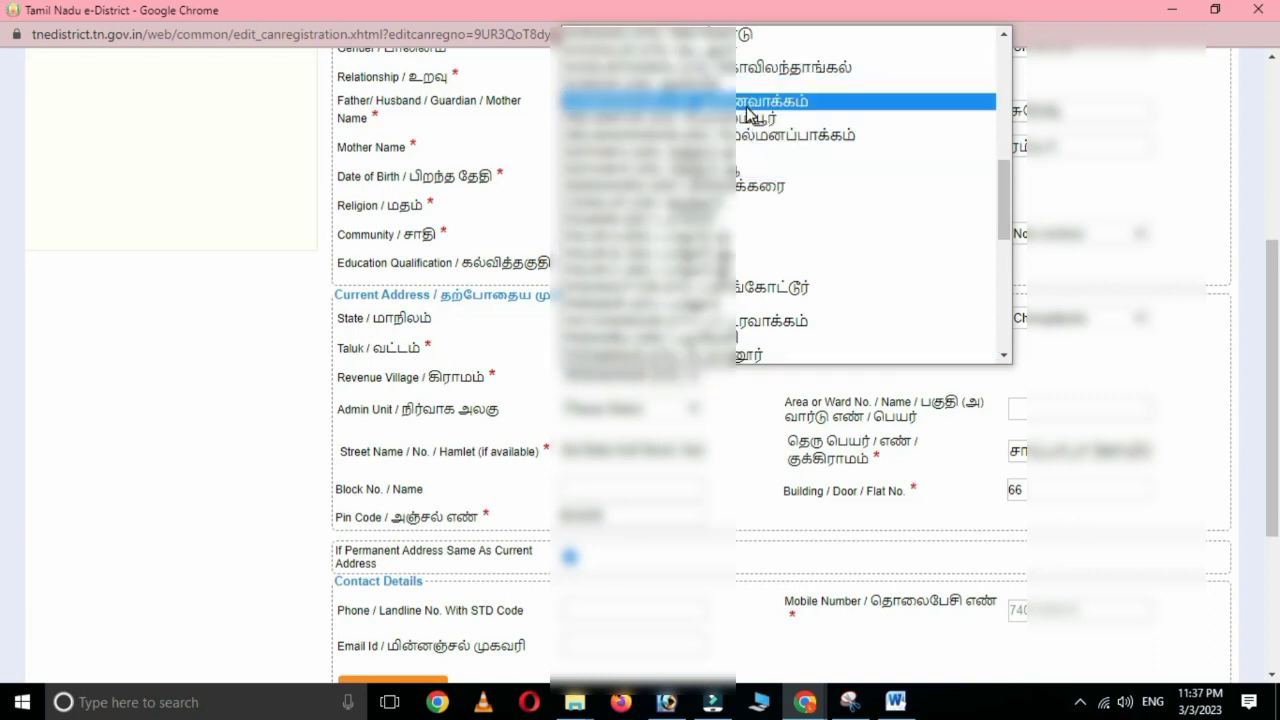
click(548, 210)
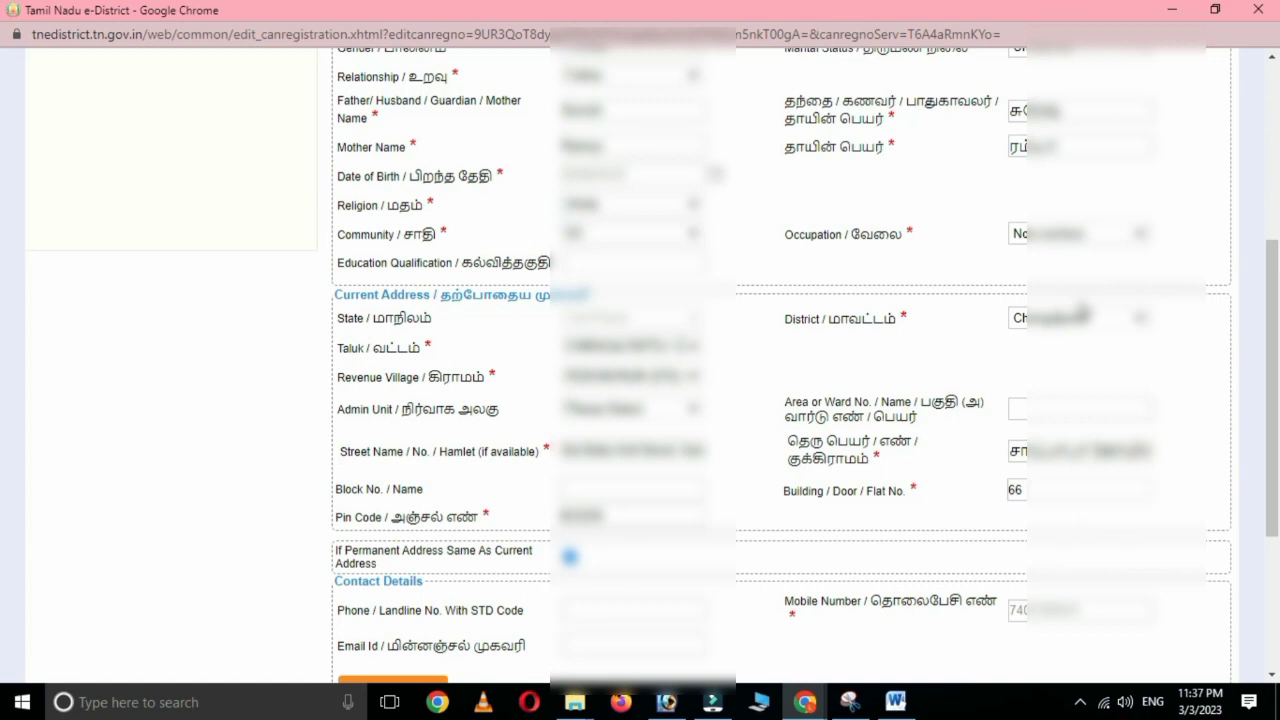
click(695, 348)
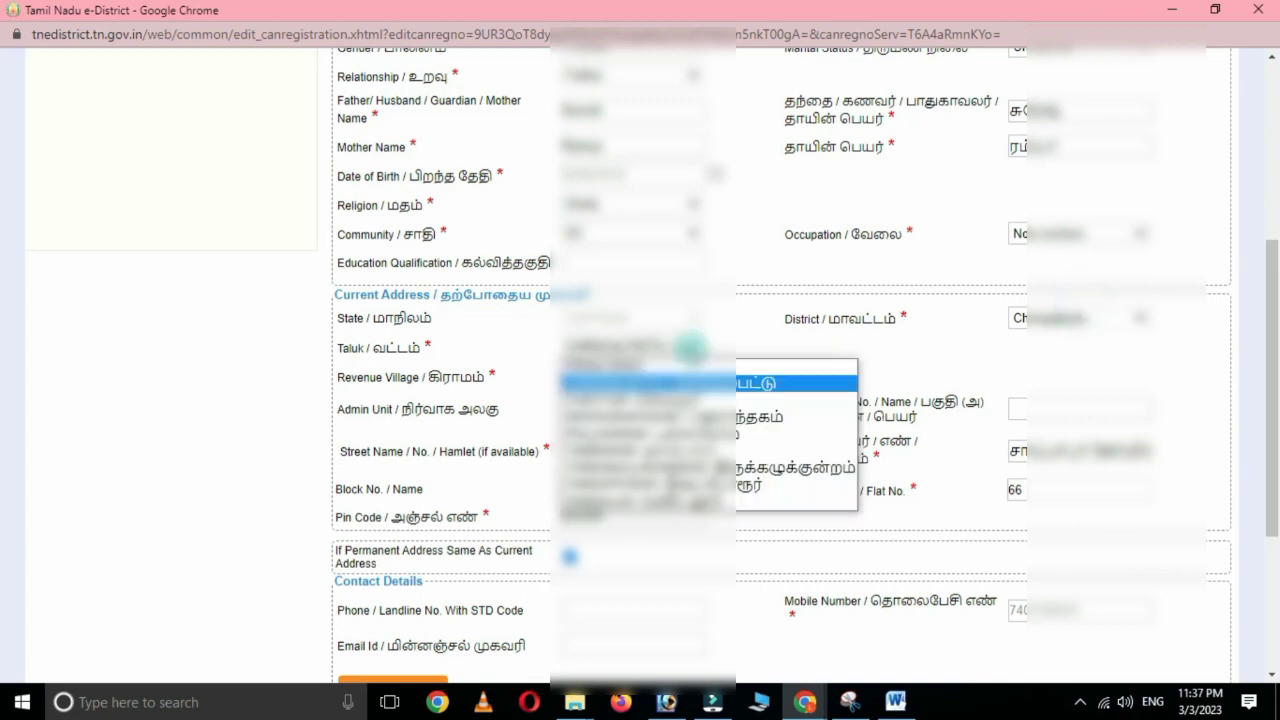
click(640, 498)
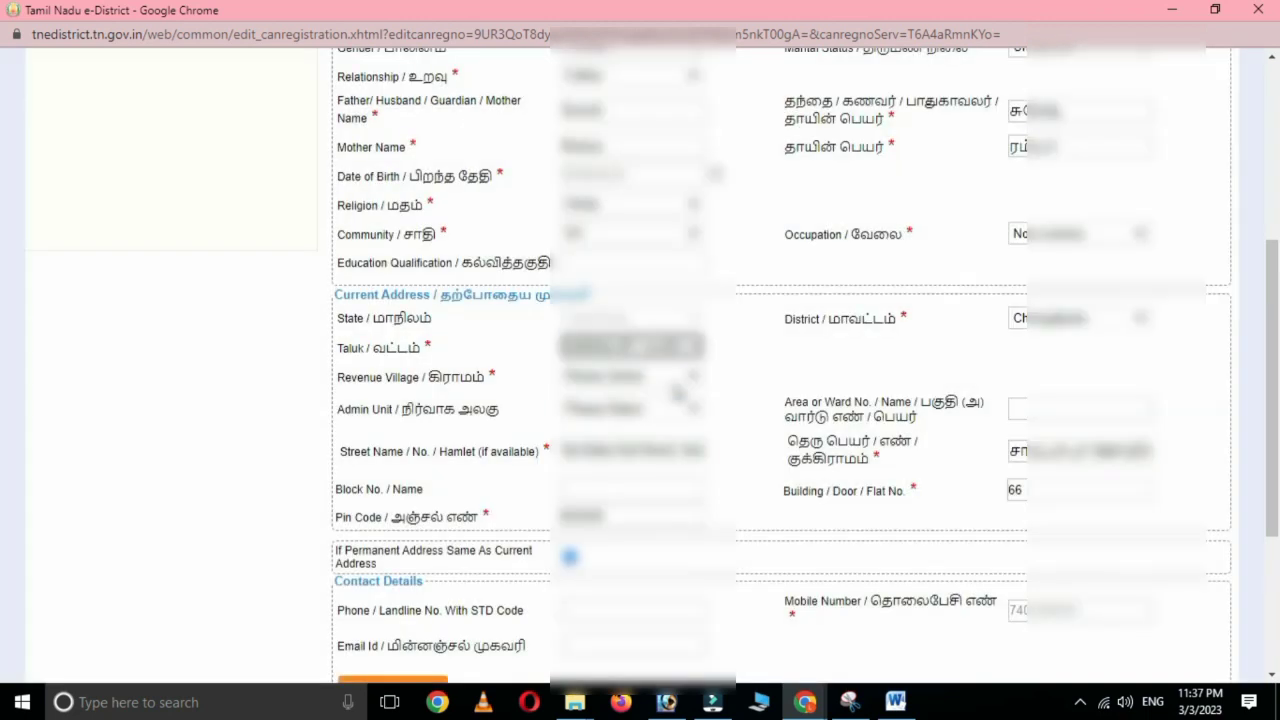
click(651, 382)
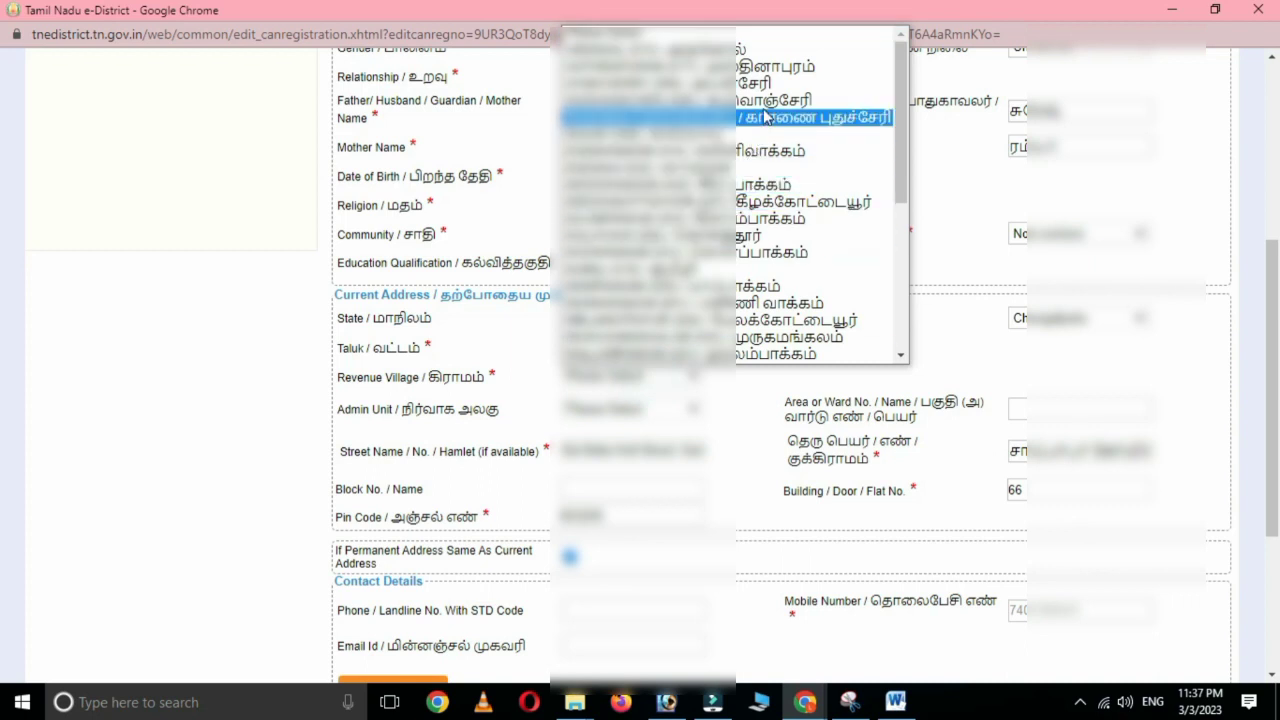
click(762, 106)
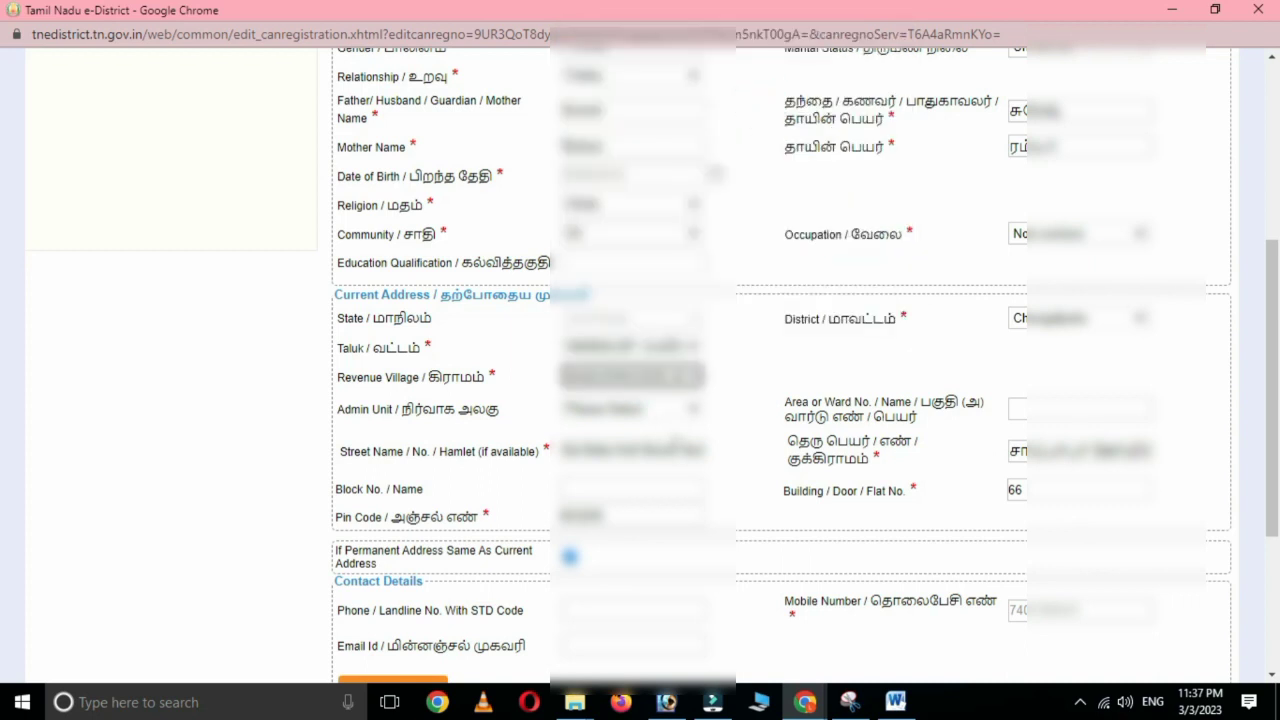
Replace the old English street name with a new entry
click(560, 450)
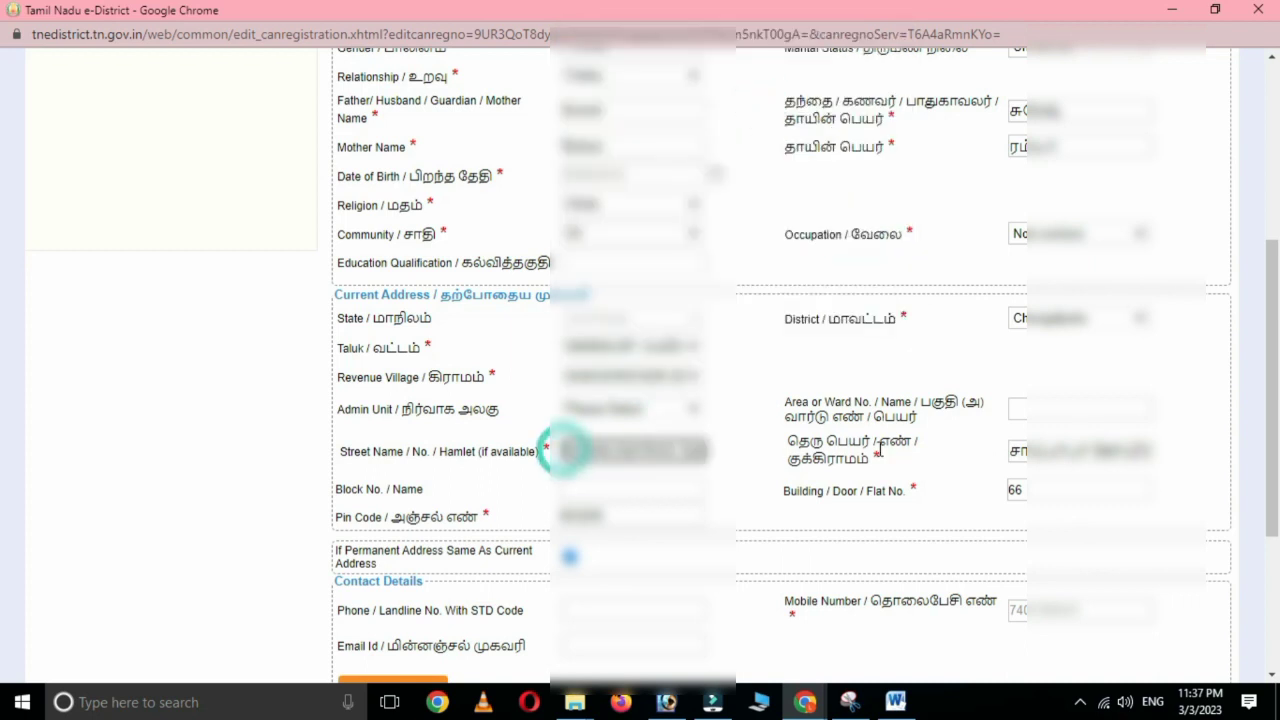
key(BackSpace)
key(BackSpace)
key(BackSpace)
key(BackSpace)
key(BackSpace)
key(BackSpace)
key(BackSpace)
key(BackSpace)
key(BackSpace)
key(BackSpace)
key(BackSpace)
key(BackSpace)
key(BackSpace)
key(BackSpace)
key(BackSpace)
key(BackSpace)
key(BackSpace)
key(BackSpace)
key(BackSpace)
key(BackSpace)
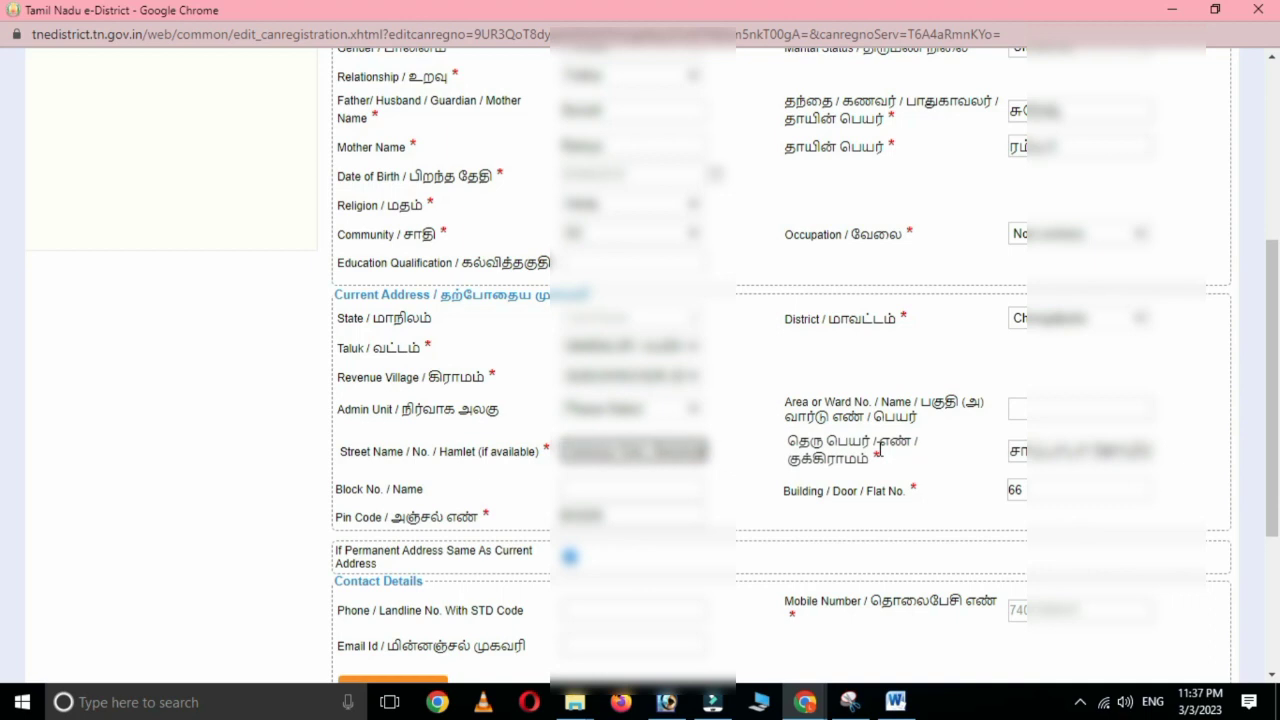
key(BackSpace)
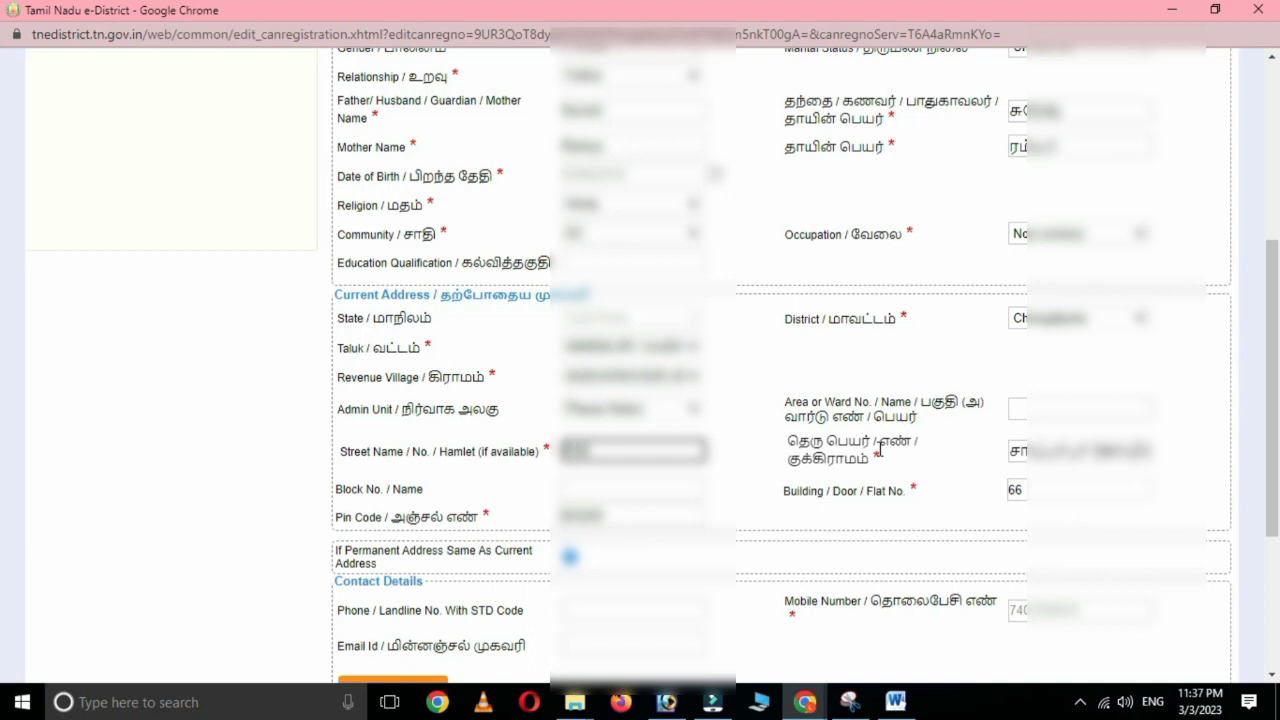
text(abcdabc)
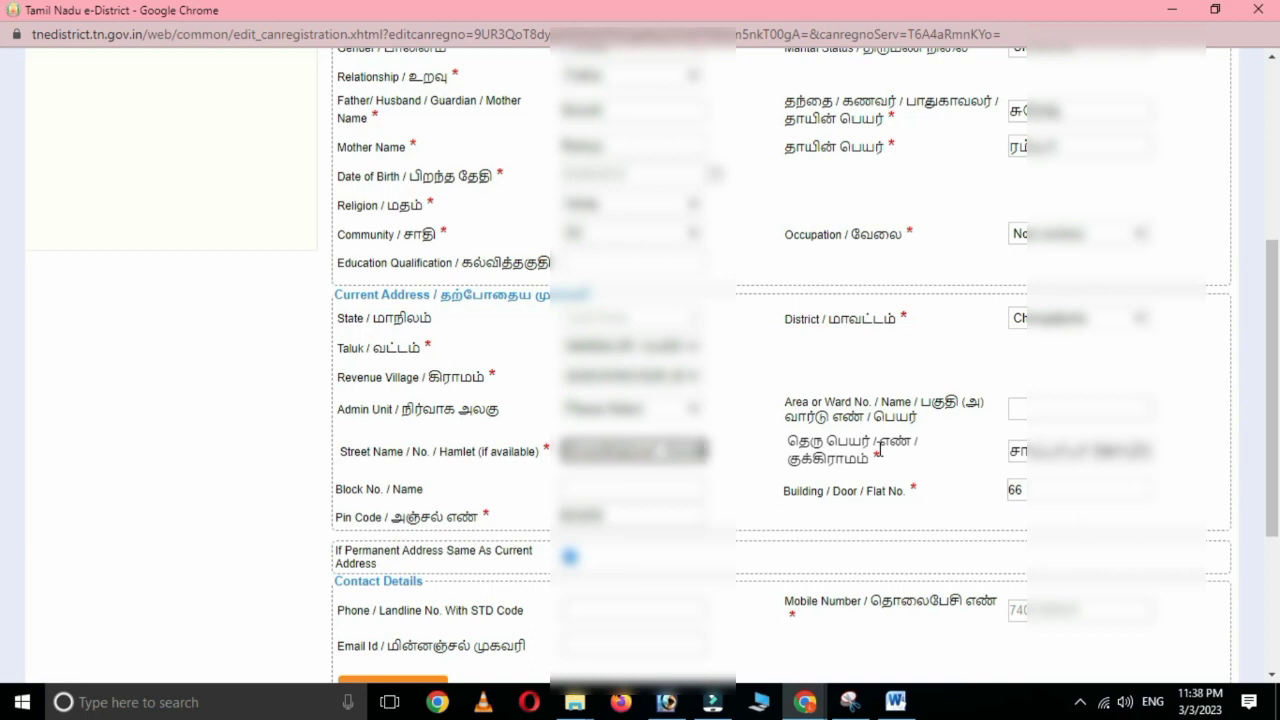
key(BackSpace)
key(BackSpace)
key(BackSpace)
Clear the Tamil street name field and set the building/door number to 3
click(1014, 452)
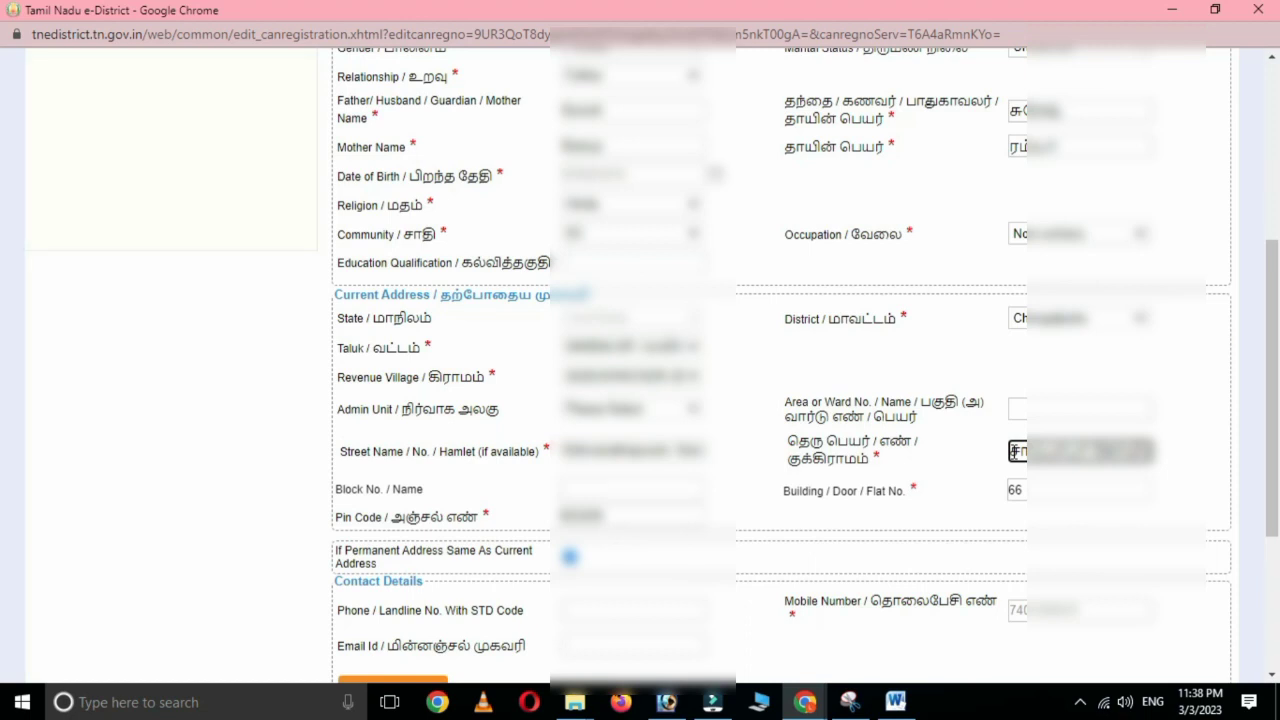
key(BackSpace)
key(BackSpace)
key(BackSpace)
key(BackSpace)
key(BackSpace)
key(BackSpace)
key(BackSpace)
key(BackSpace)
key(BackSpace)
key(BackSpace)
key(BackSpace)
key(BackSpace)
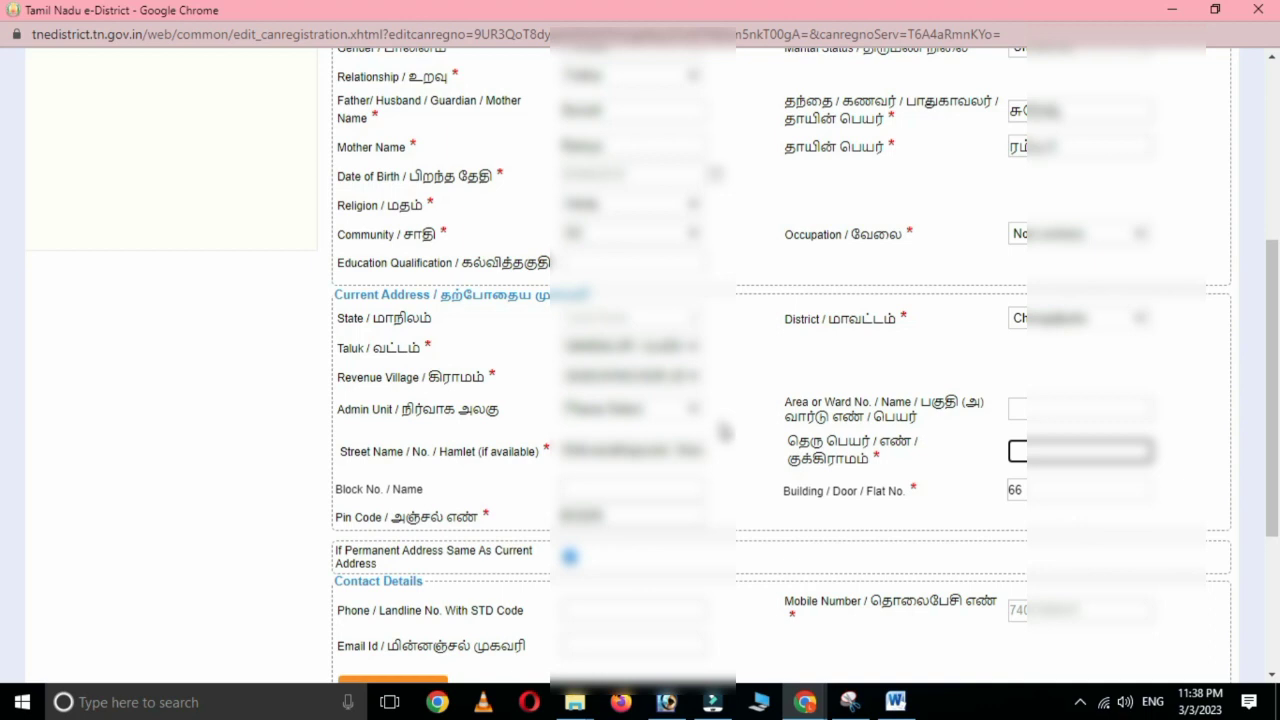
click(1017, 452)
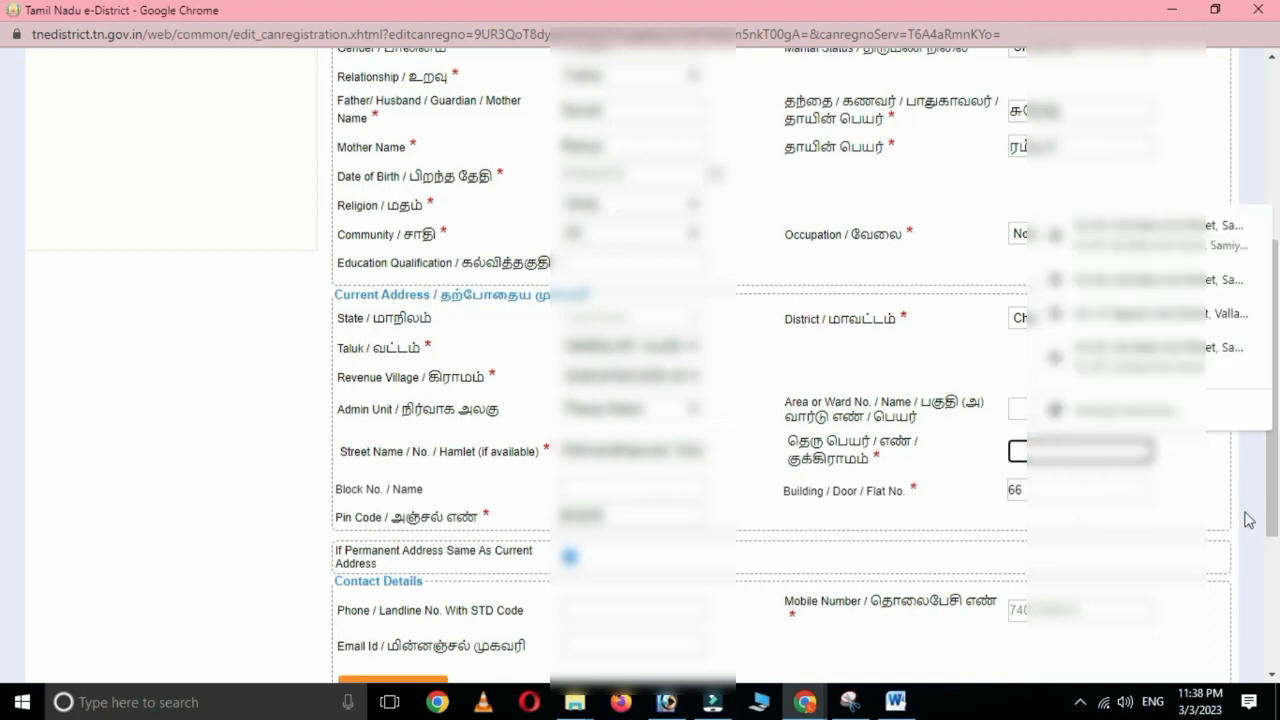
click(1016, 490)
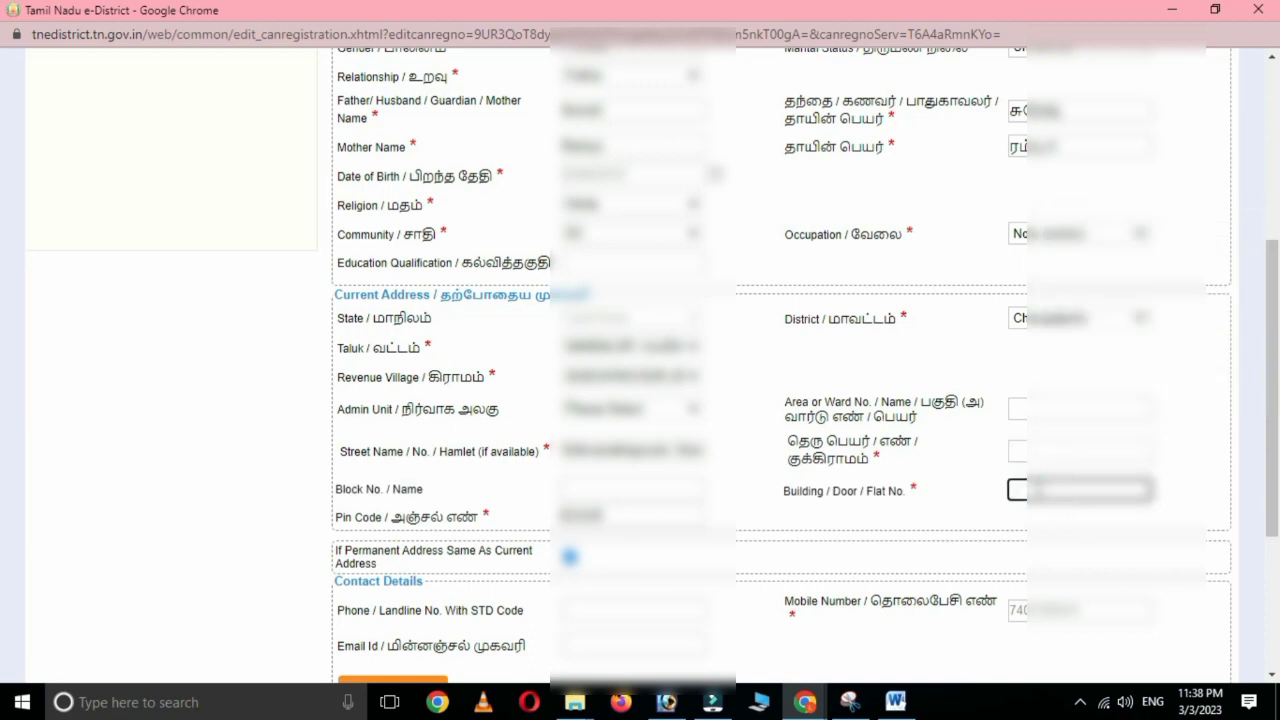
text(3)
click(605, 516)
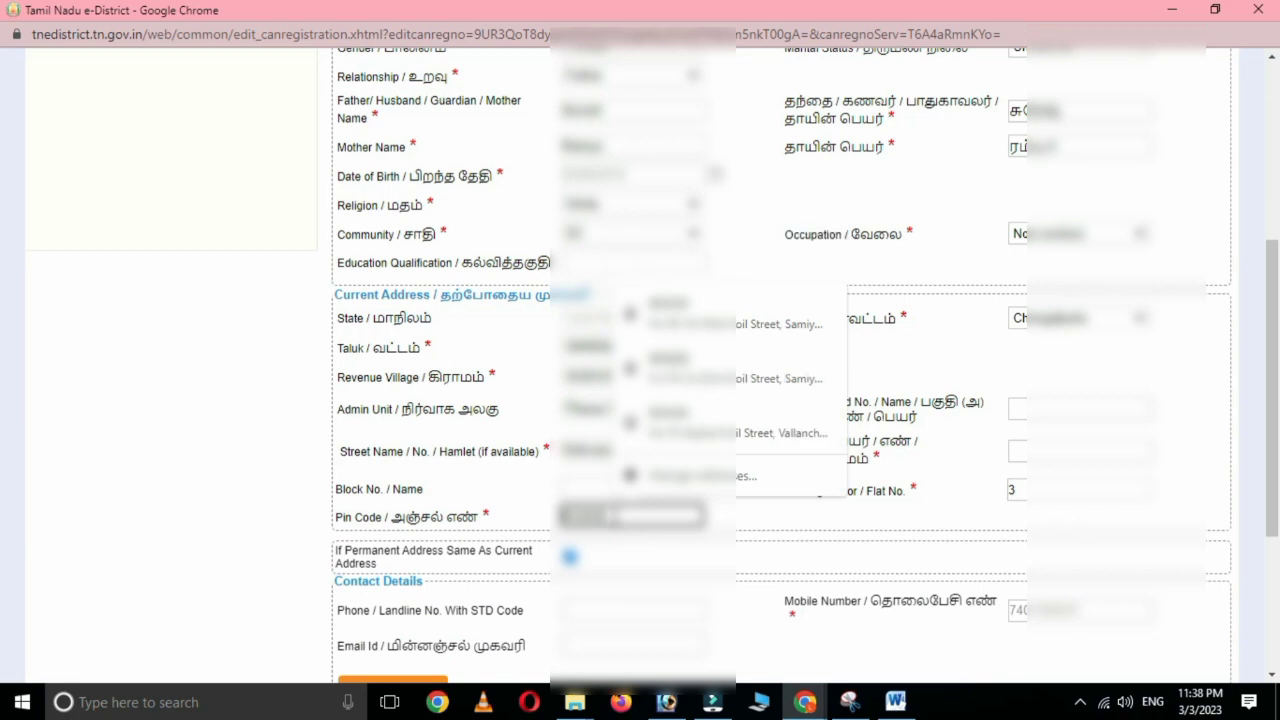
click(538, 488)
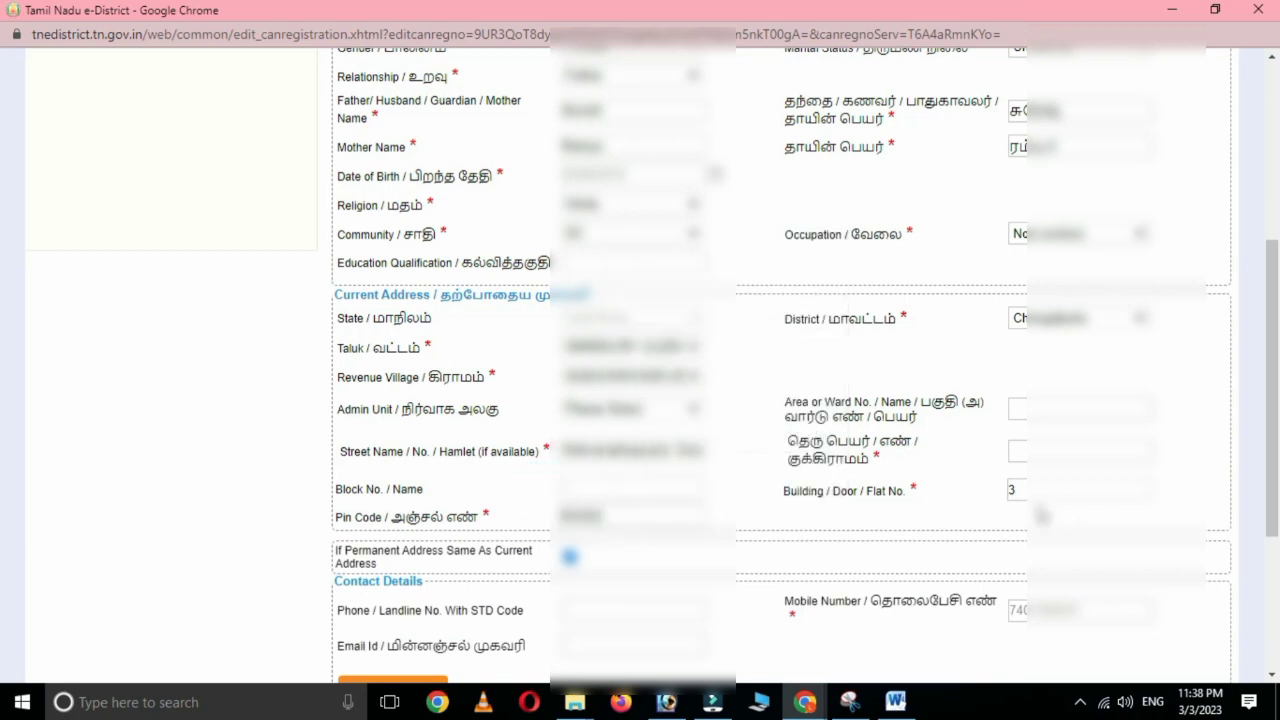
Enter the Tamil street name using Tamil keyboard input, then generate an OTP
click(1025, 451)
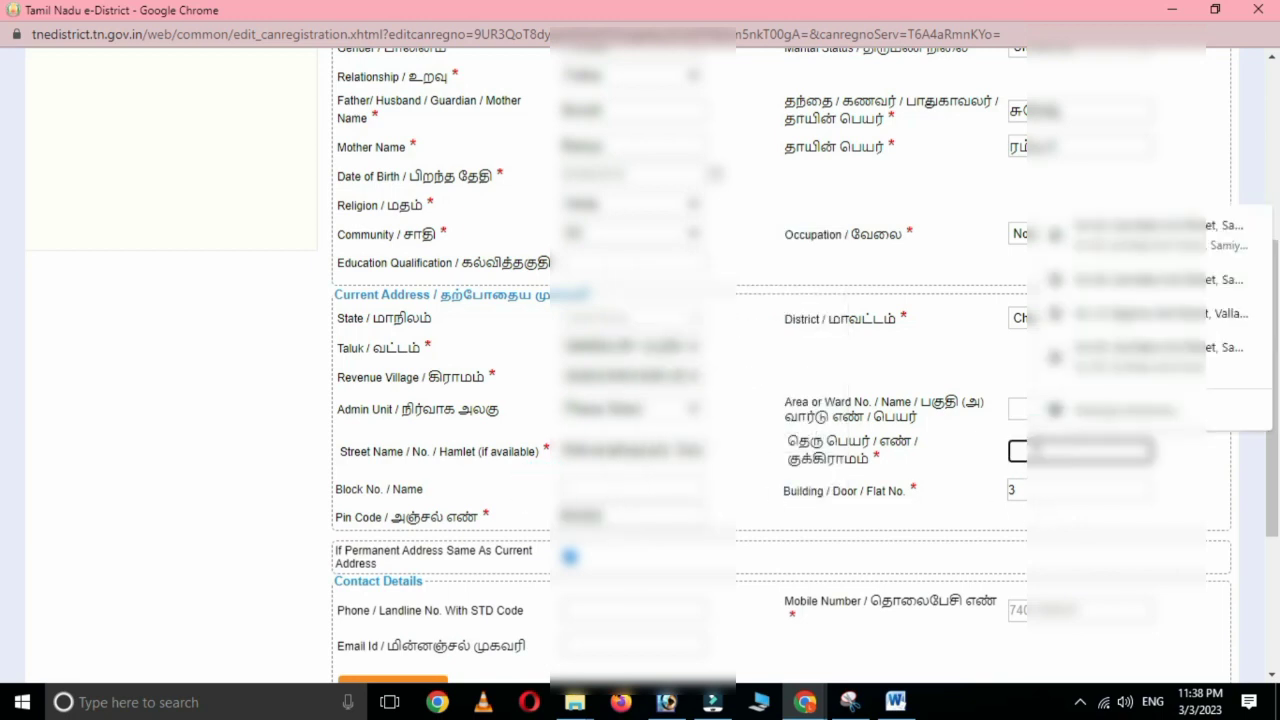
key(alt+shift)
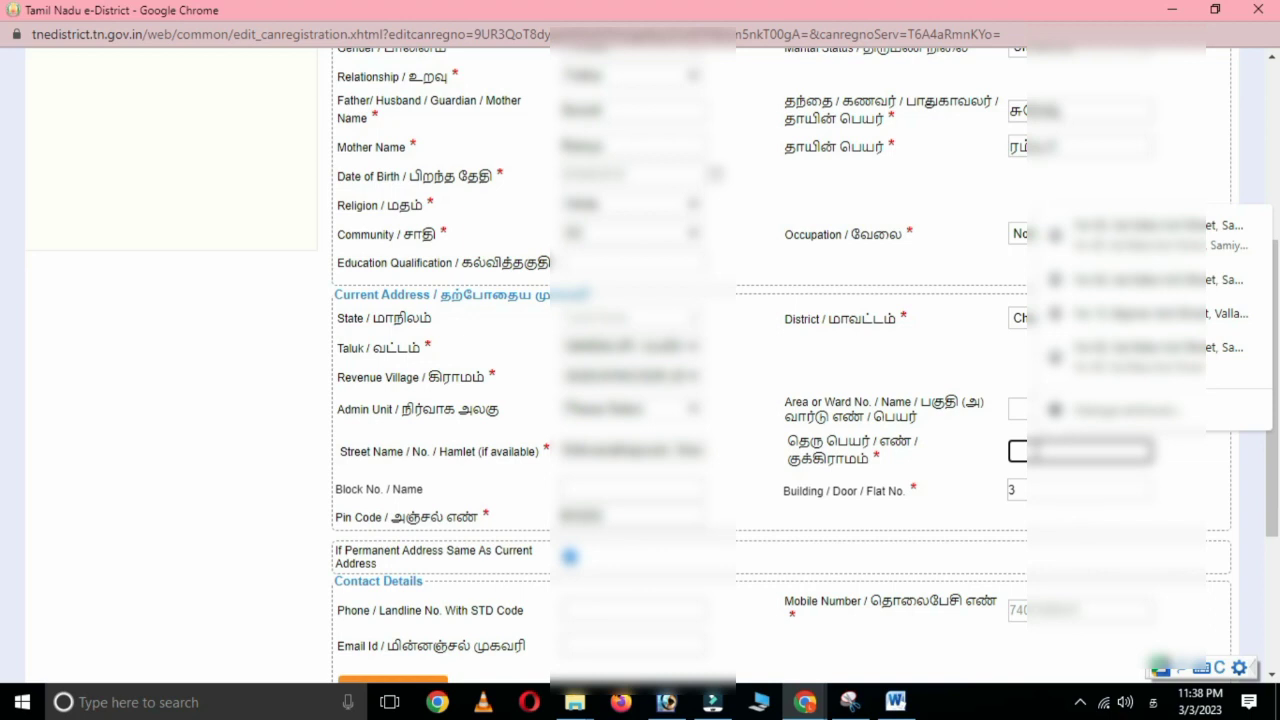
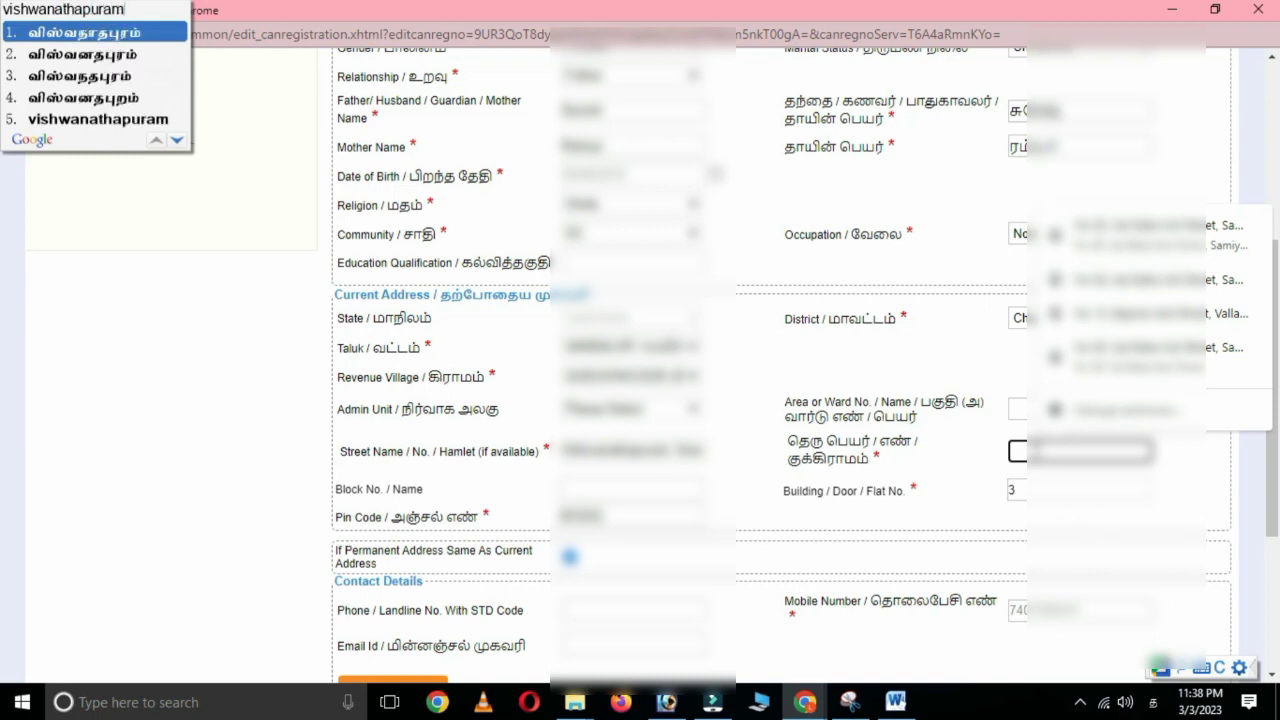
click(86, 44)
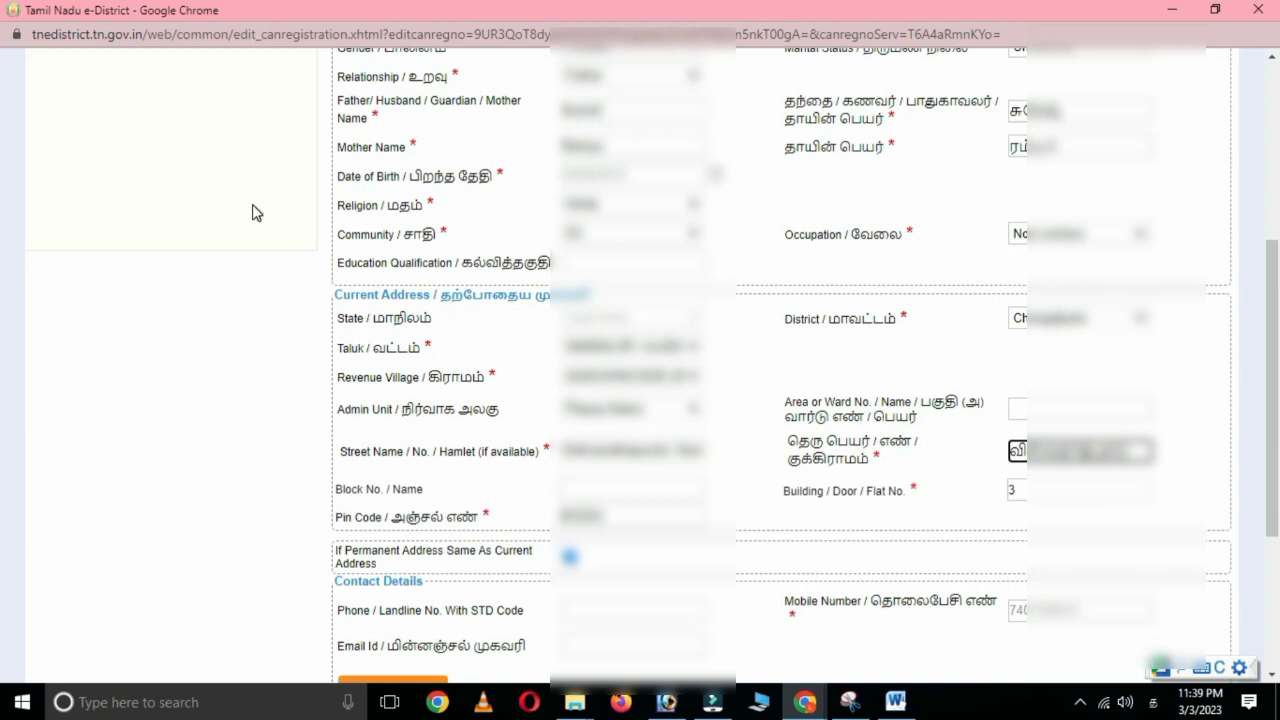
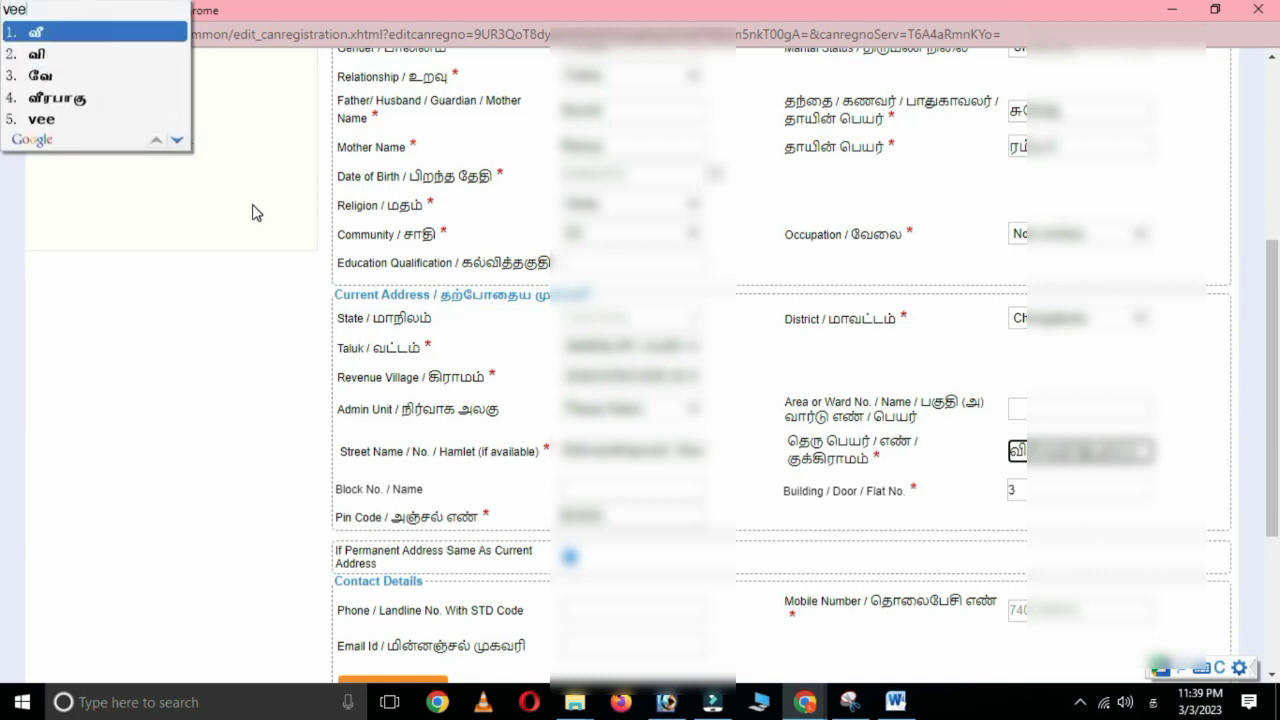
click(55, 101)
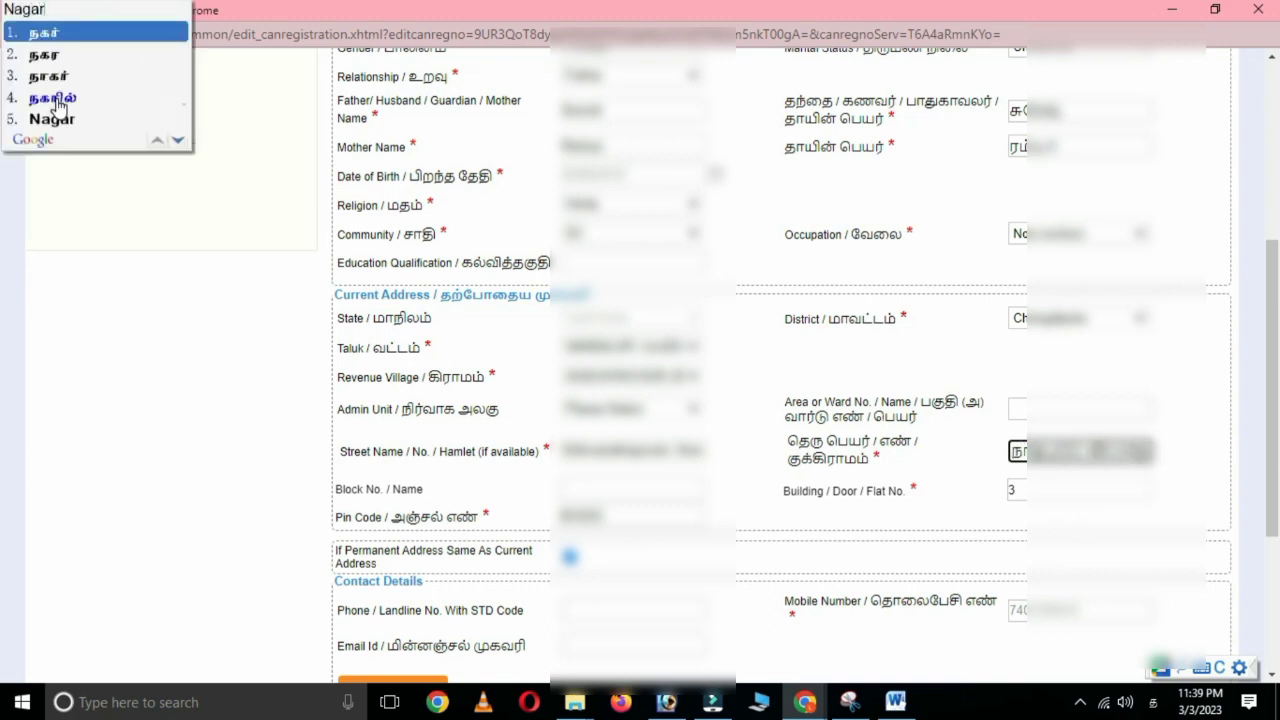
click(80, 36)
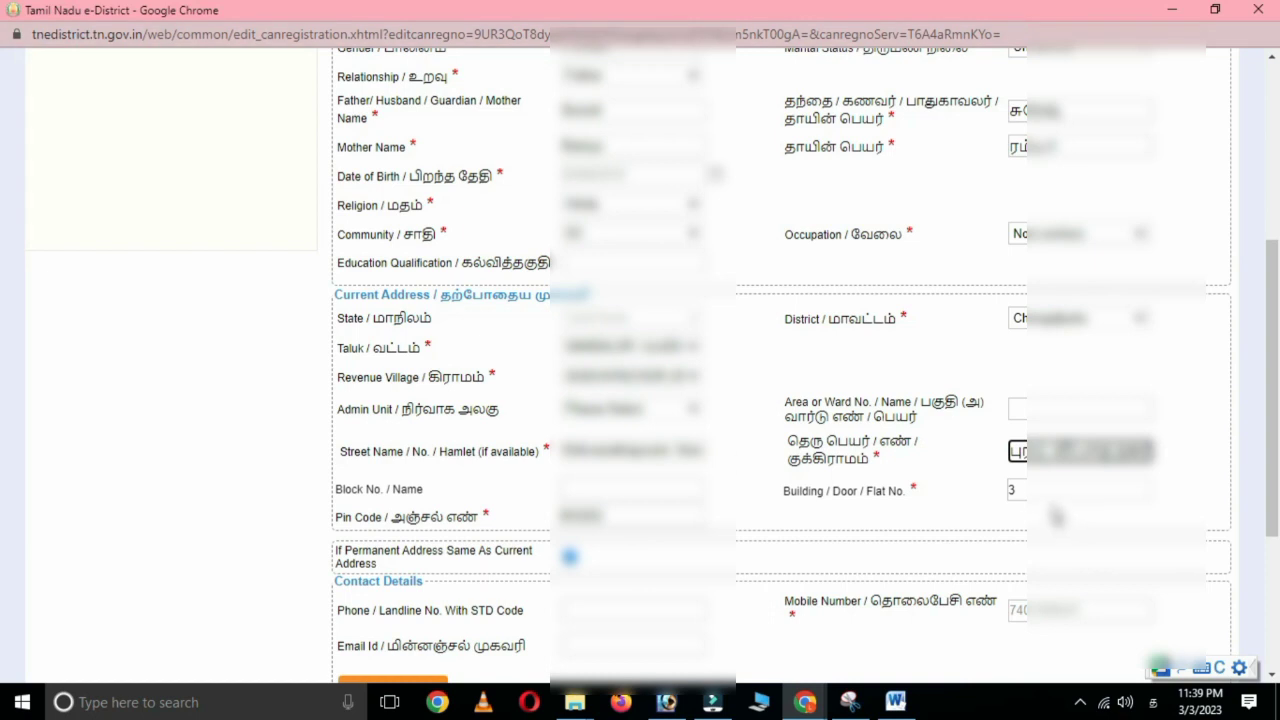
scroll(778, 515, down, 2)
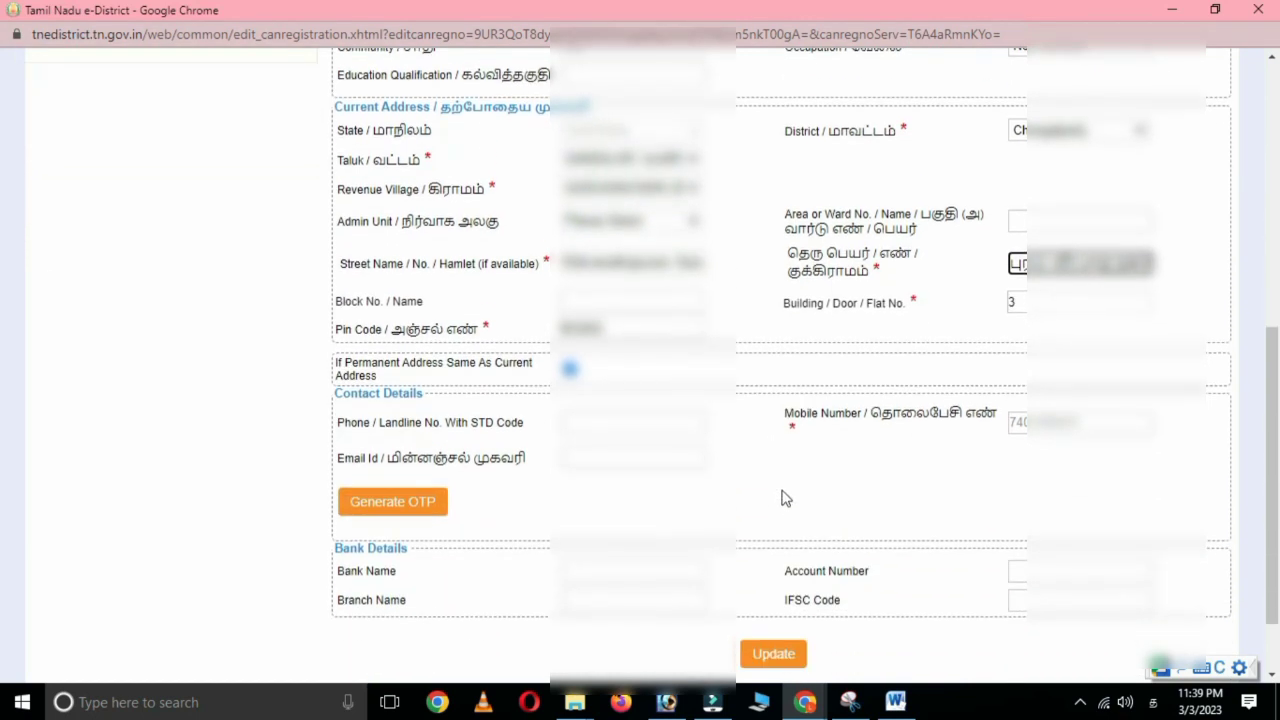
click(405, 503)
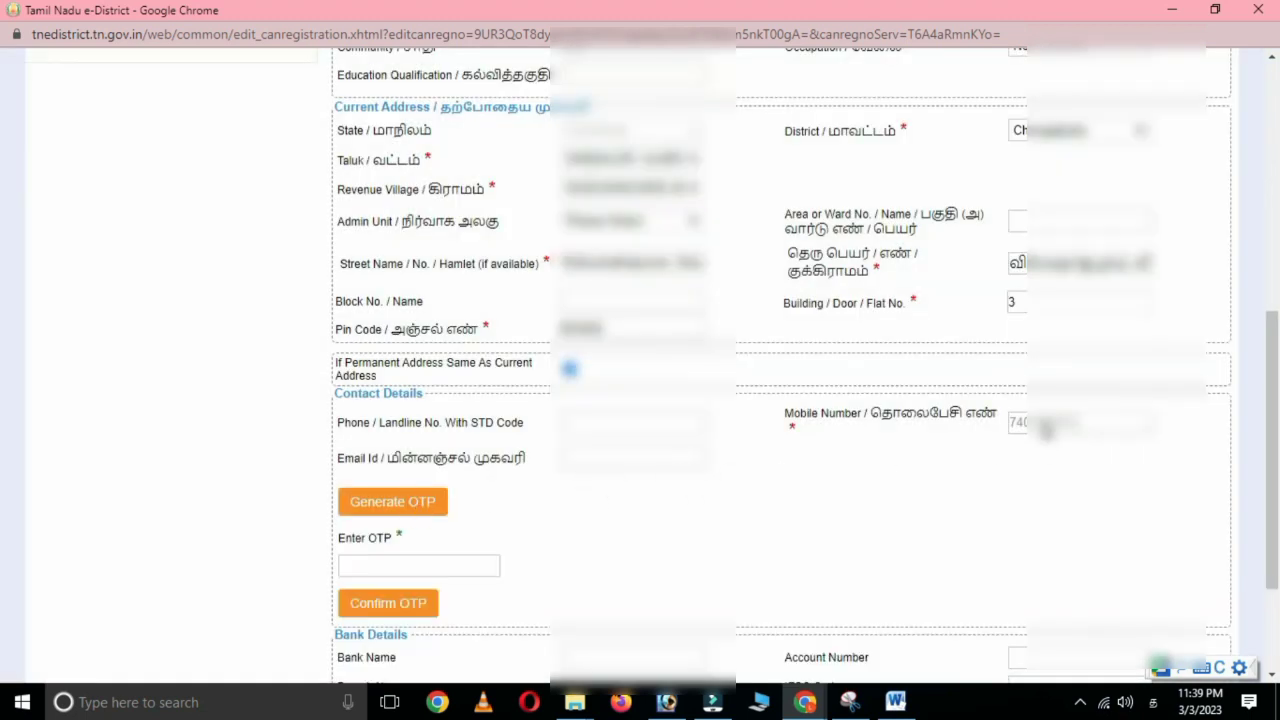
Enter the one-time password in English input and confirm it
click(392, 563)
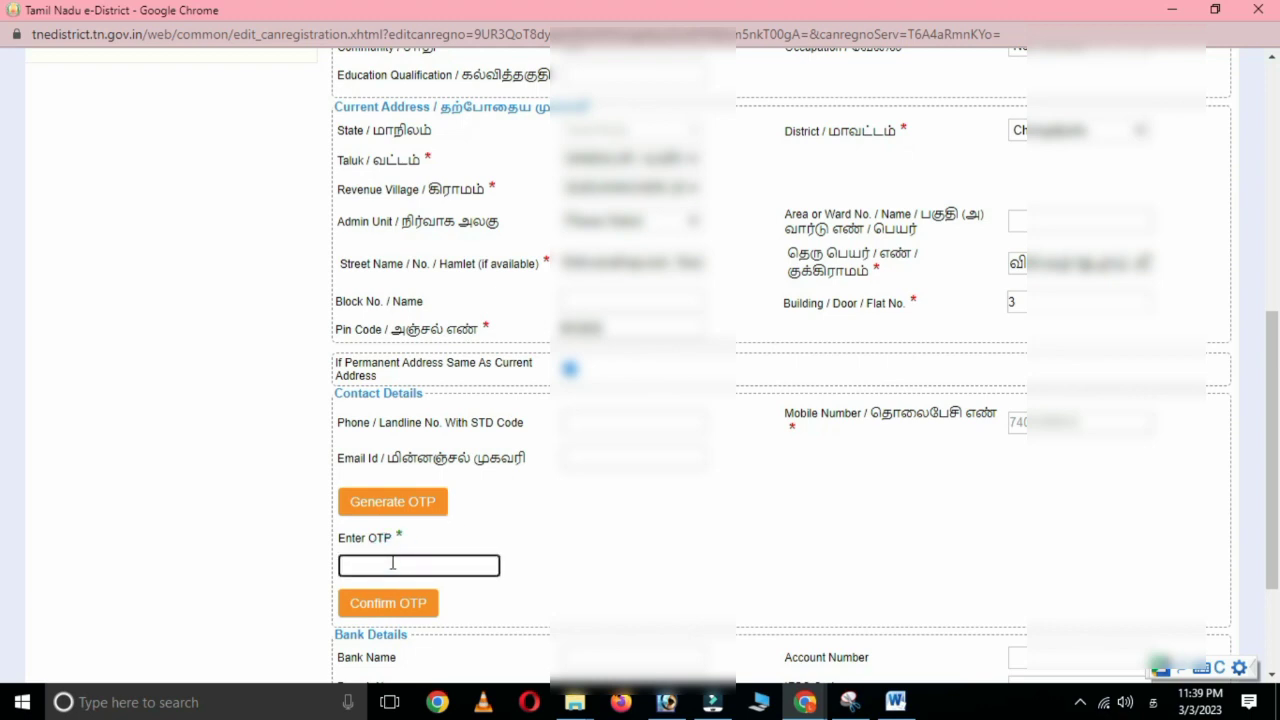
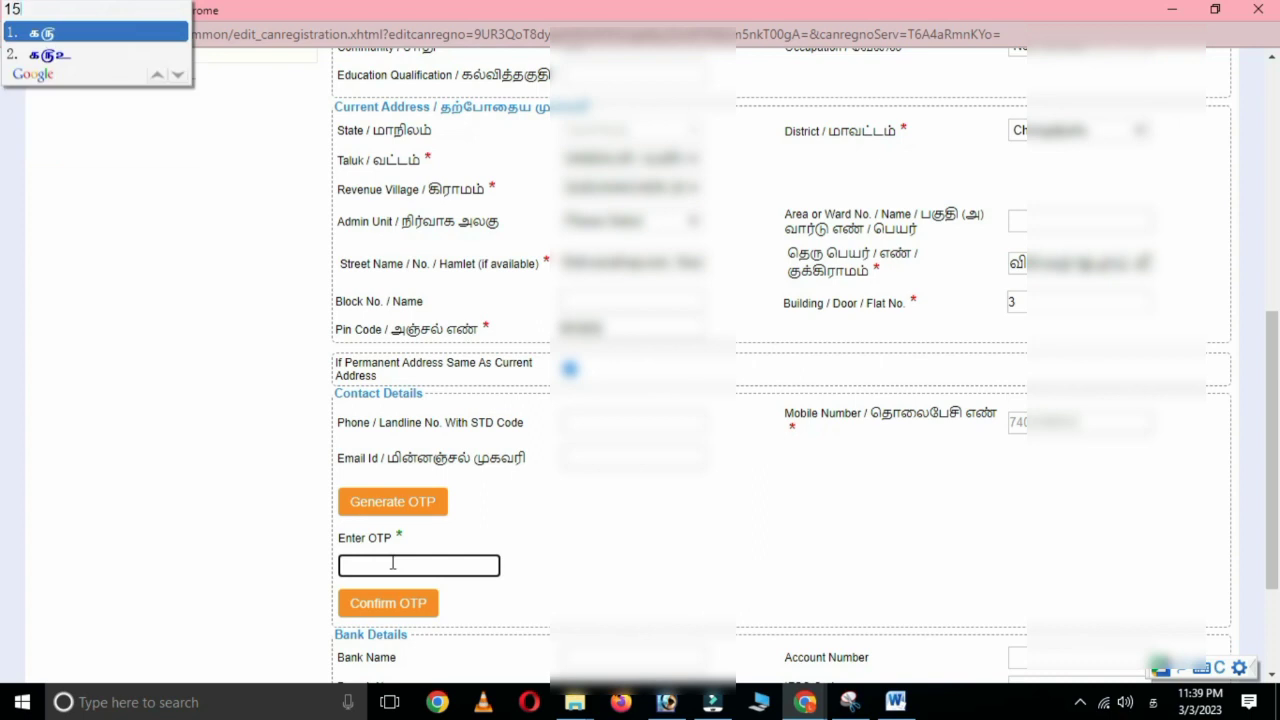
key(BackSpace)
key(BackSpace)
key(BackSpace)
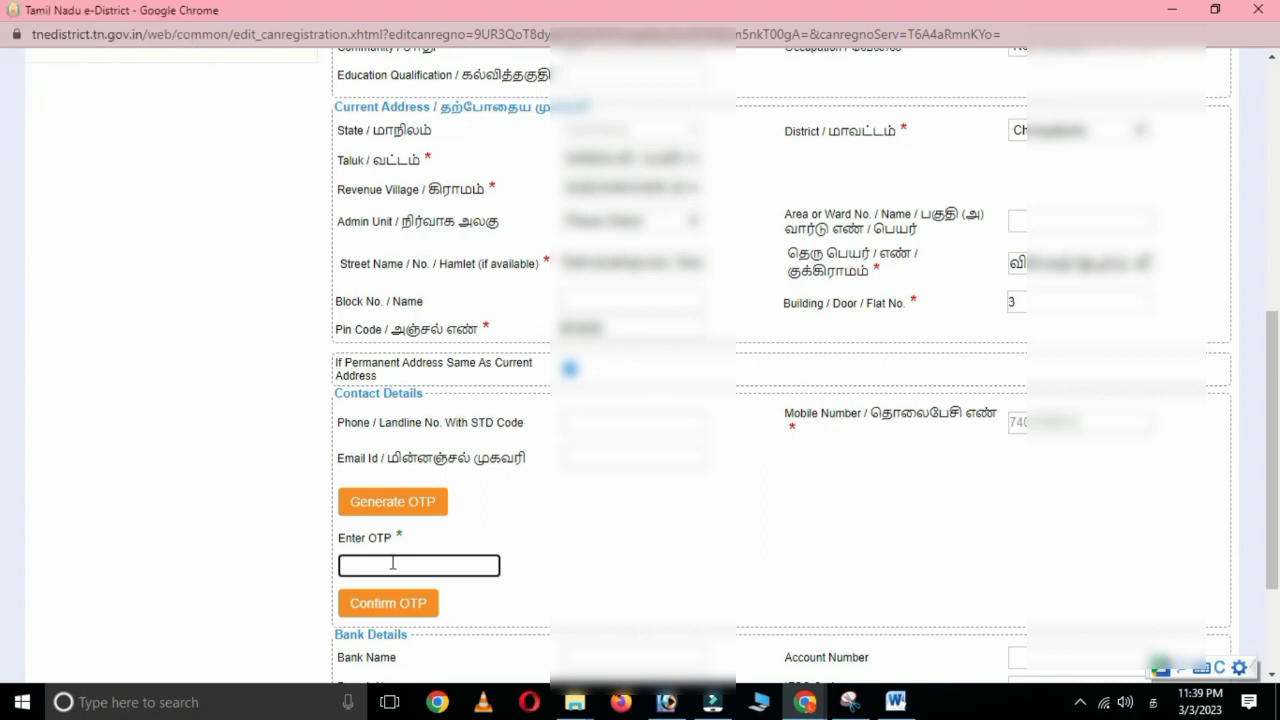
key(alt+shift)
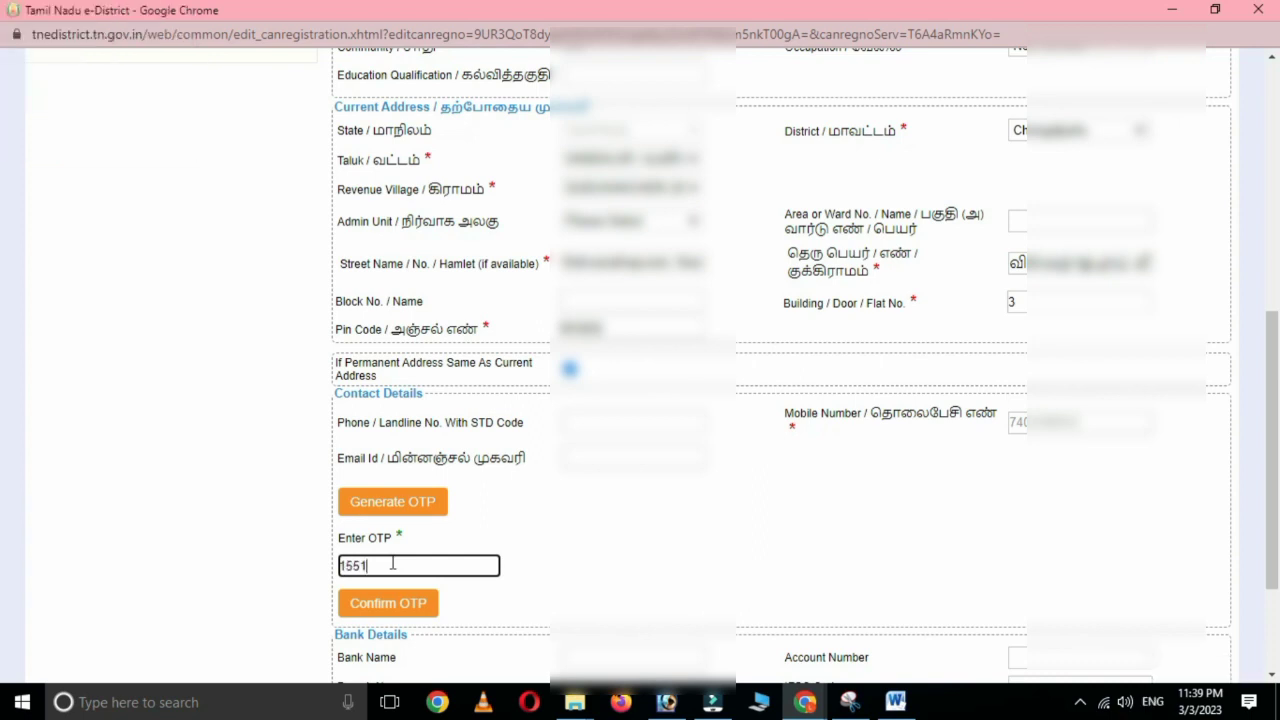
click(358, 605)
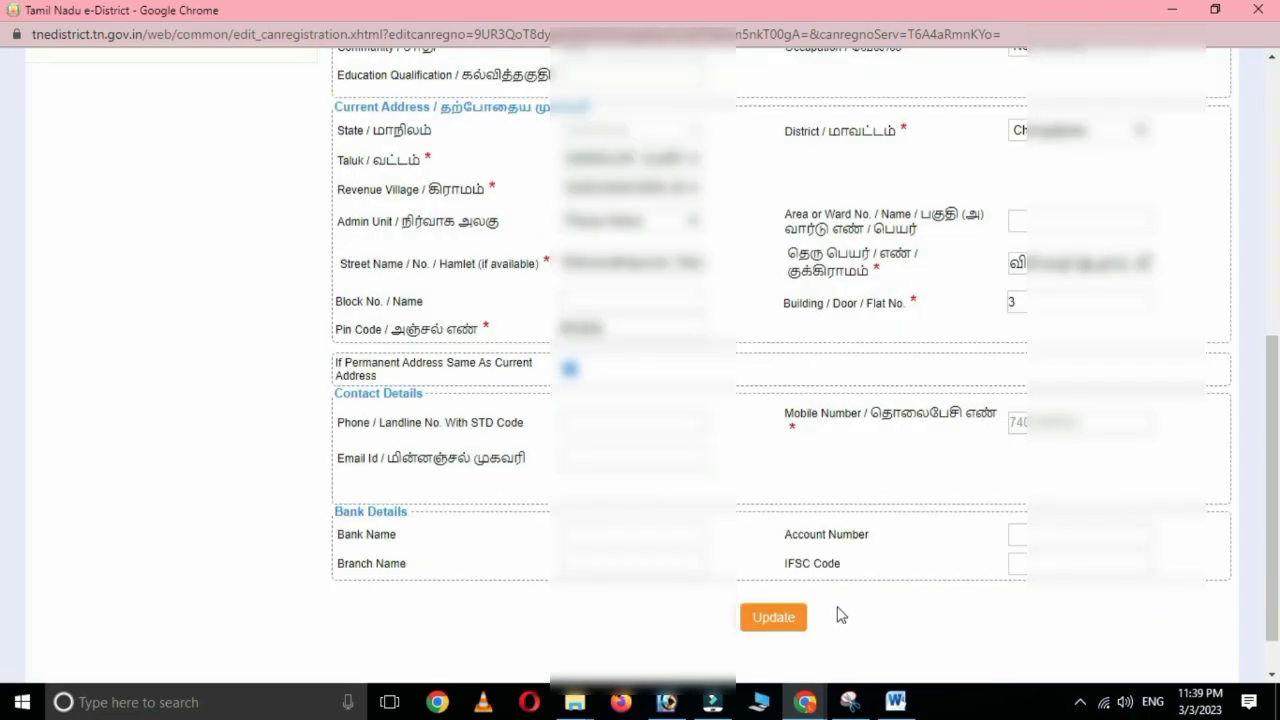
Save the CAN update and proceed to the Nativity Certificate form
click(767, 620)
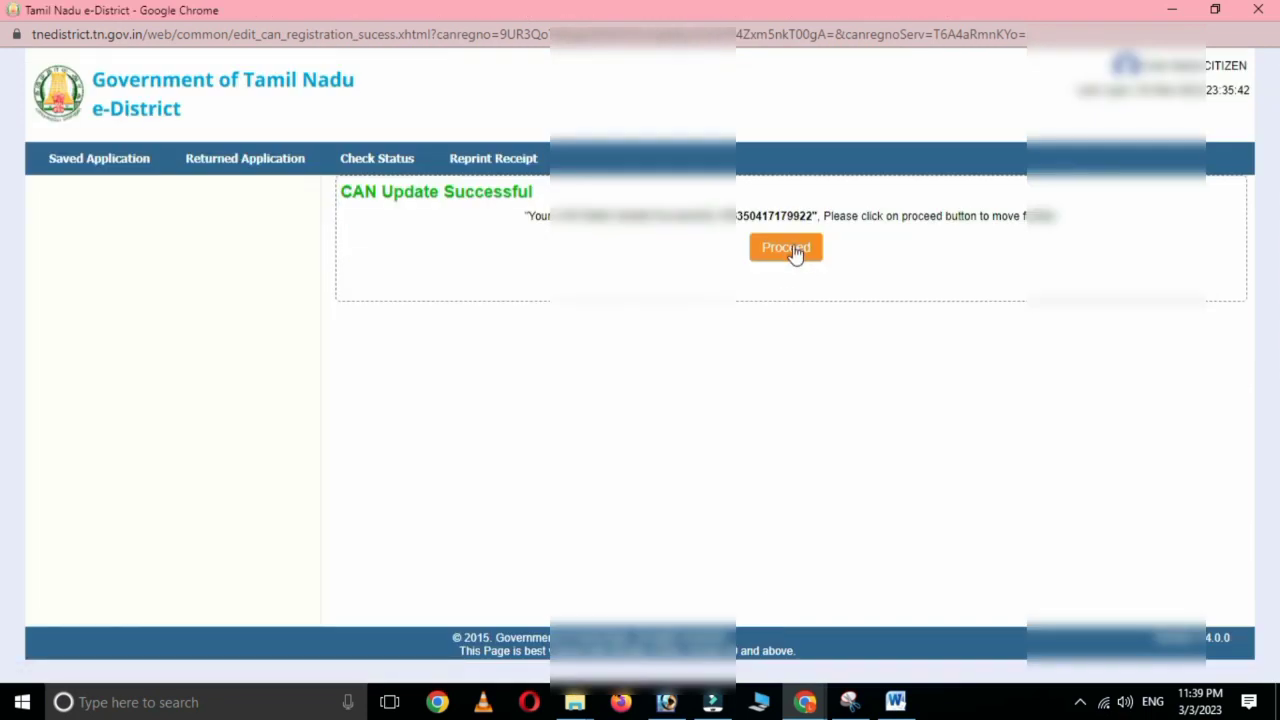
click(792, 250)
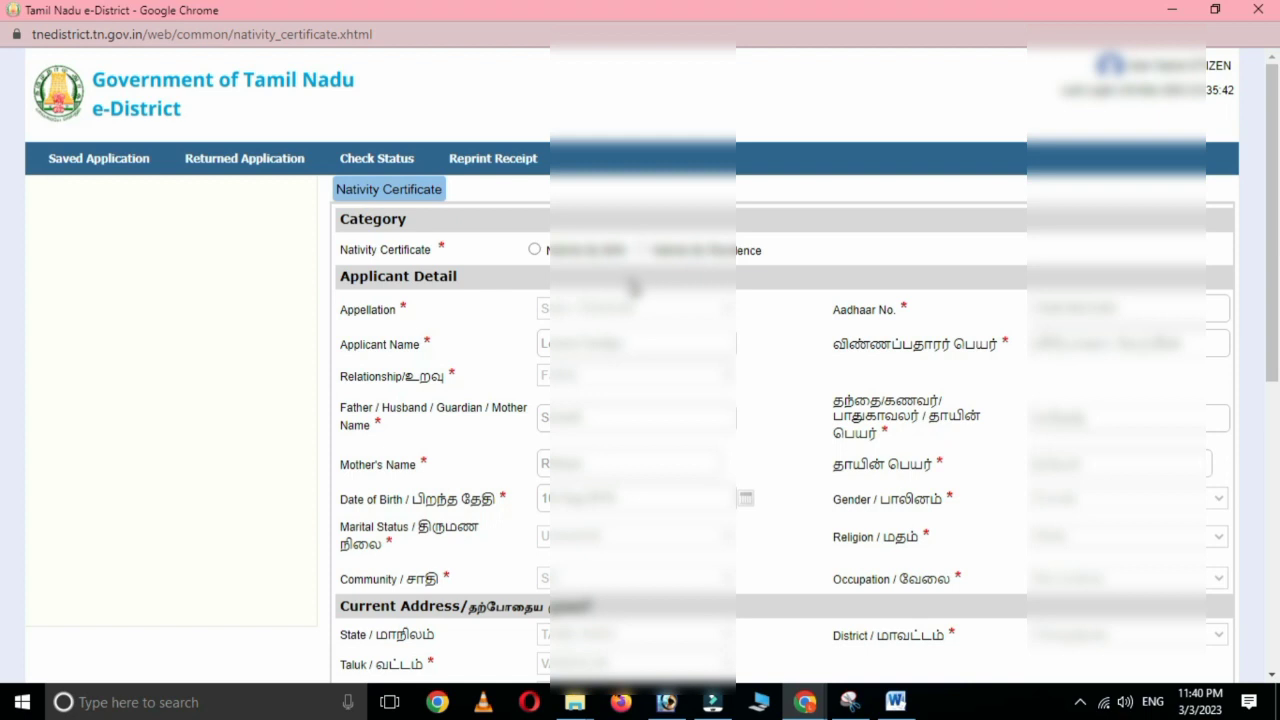
Choose the district, taluk and revenue village for the earlier address
scroll(634, 286, down, 6)
click(726, 362)
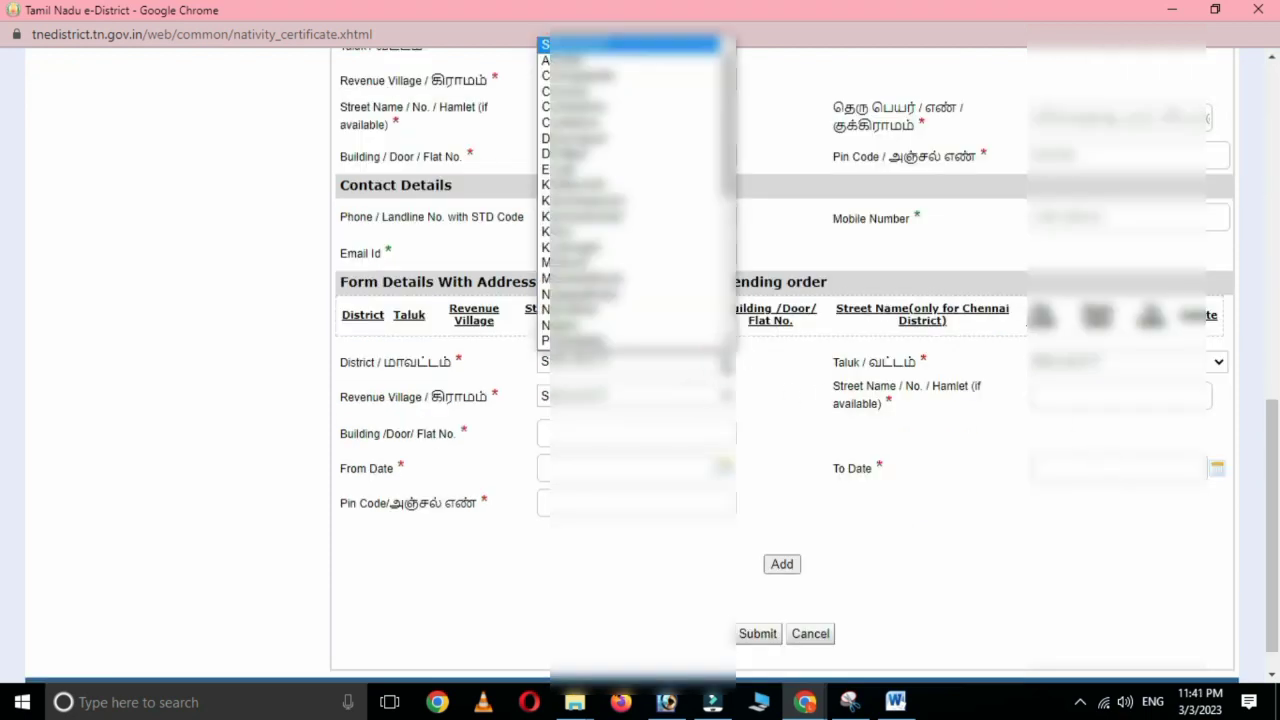
click(442, 590)
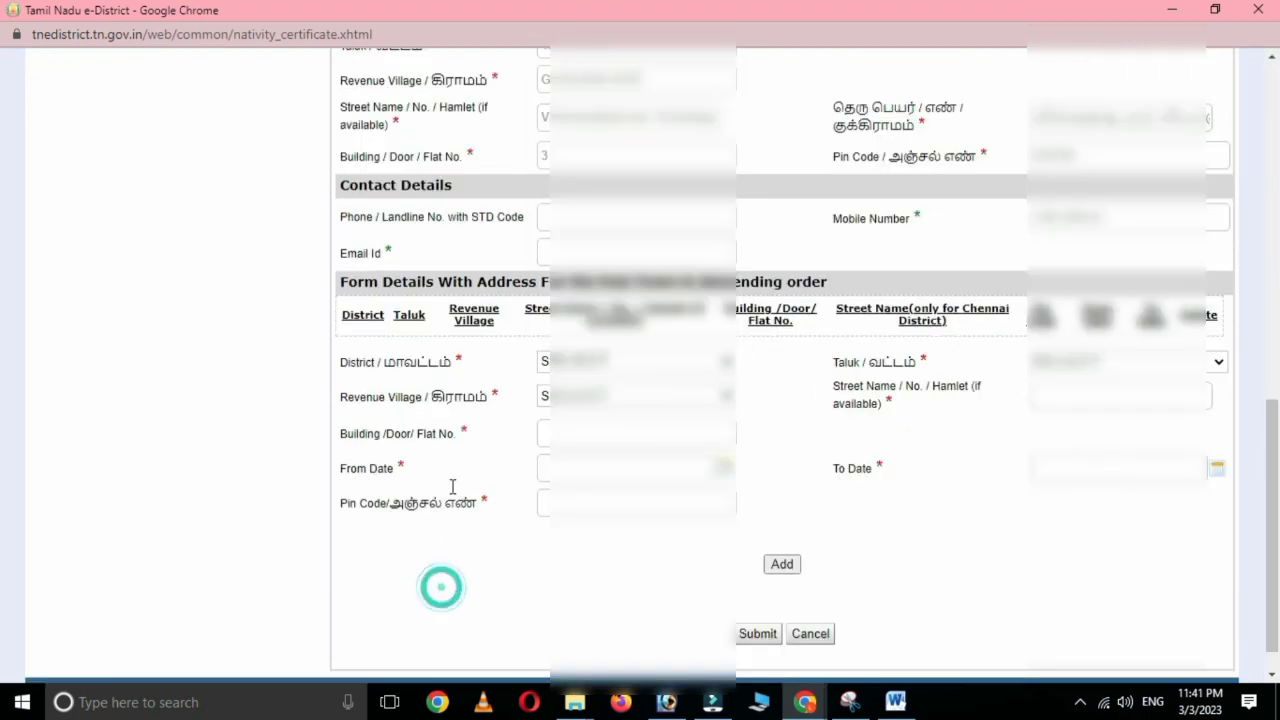
click(716, 362)
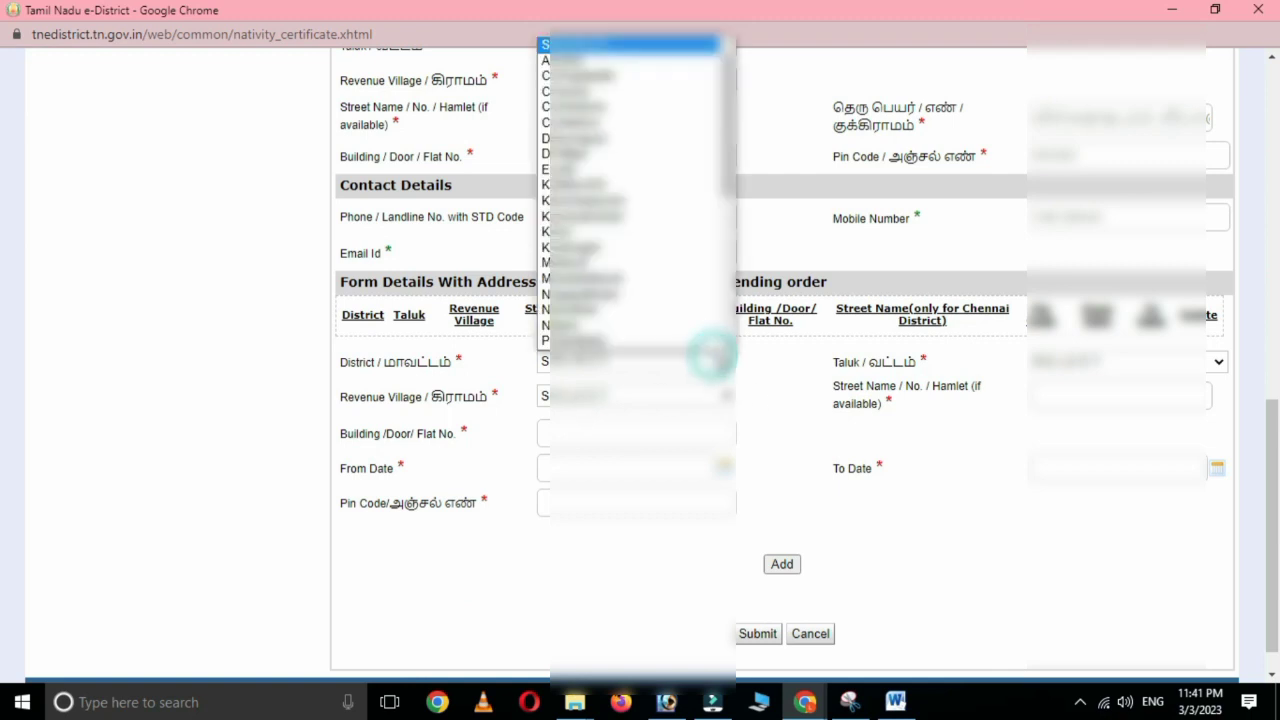
click(608, 78)
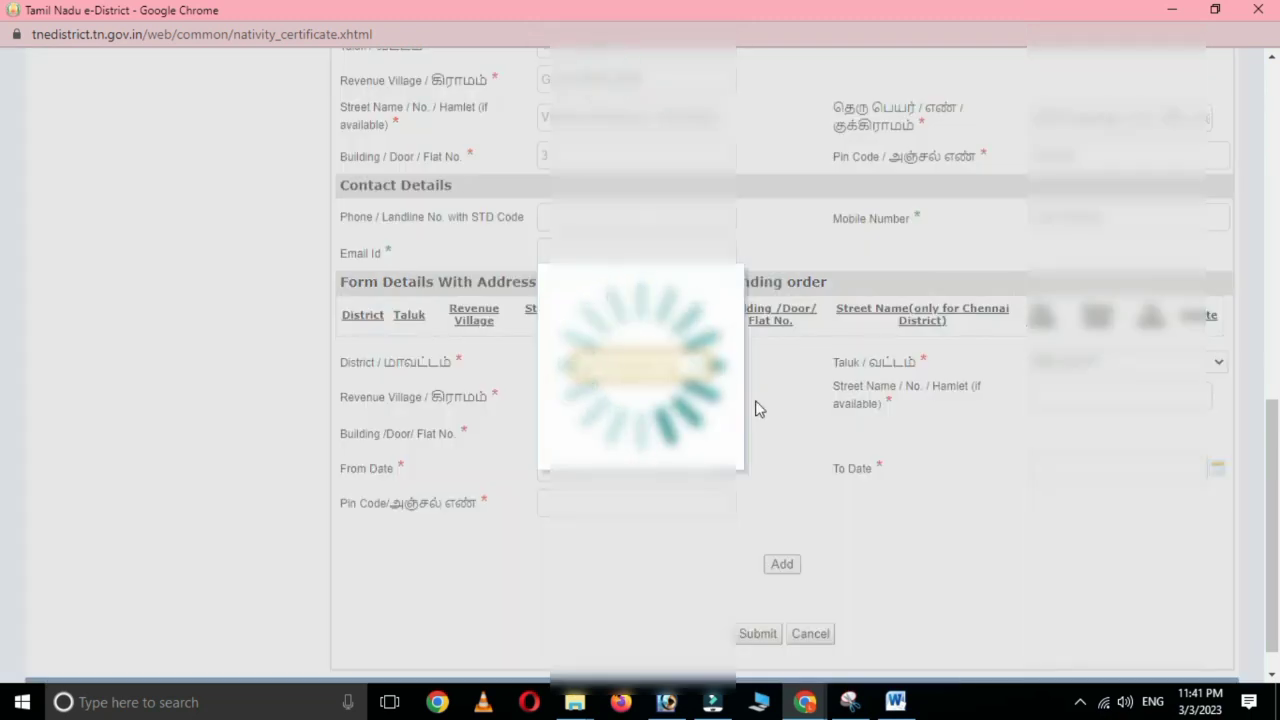
click(1075, 362)
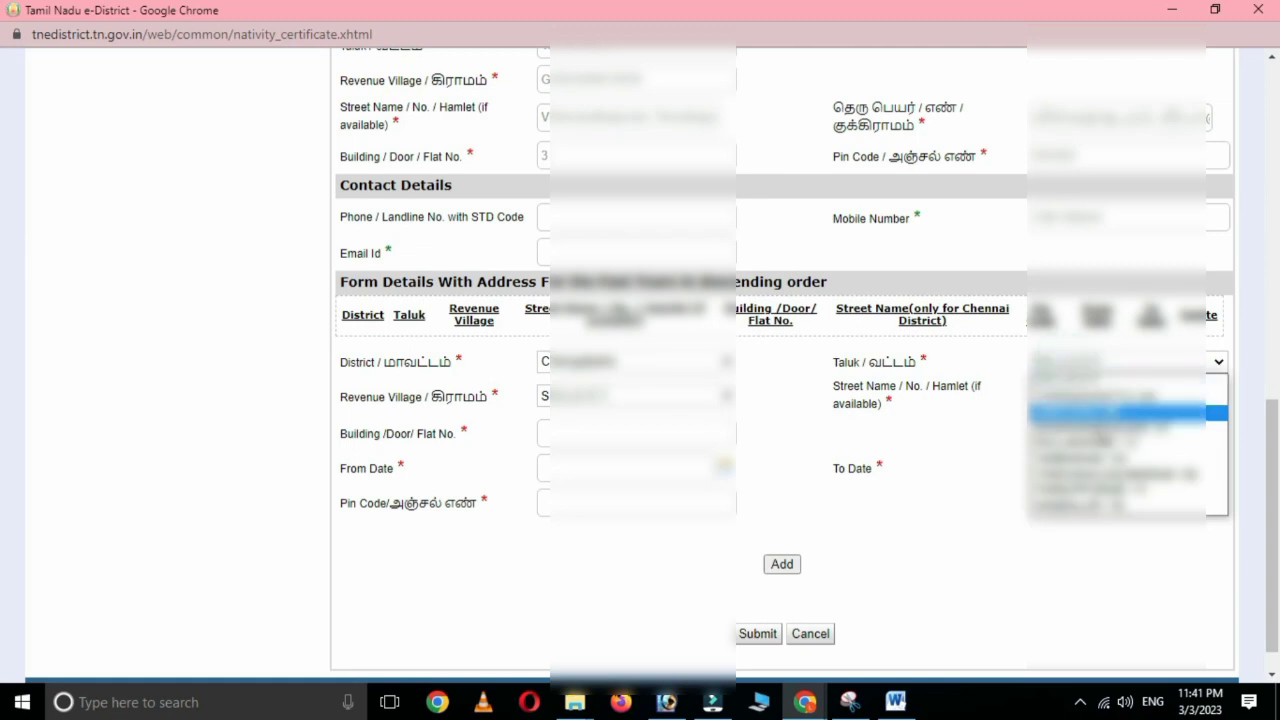
click(1125, 505)
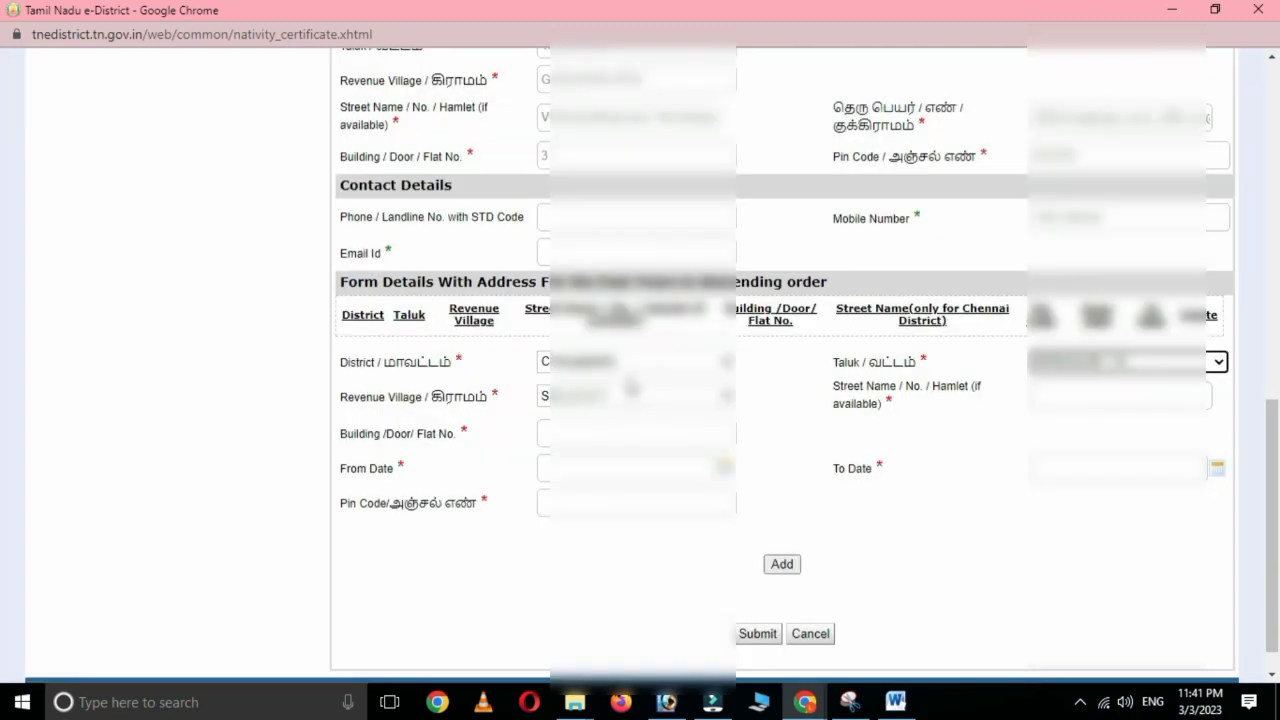
click(620, 396)
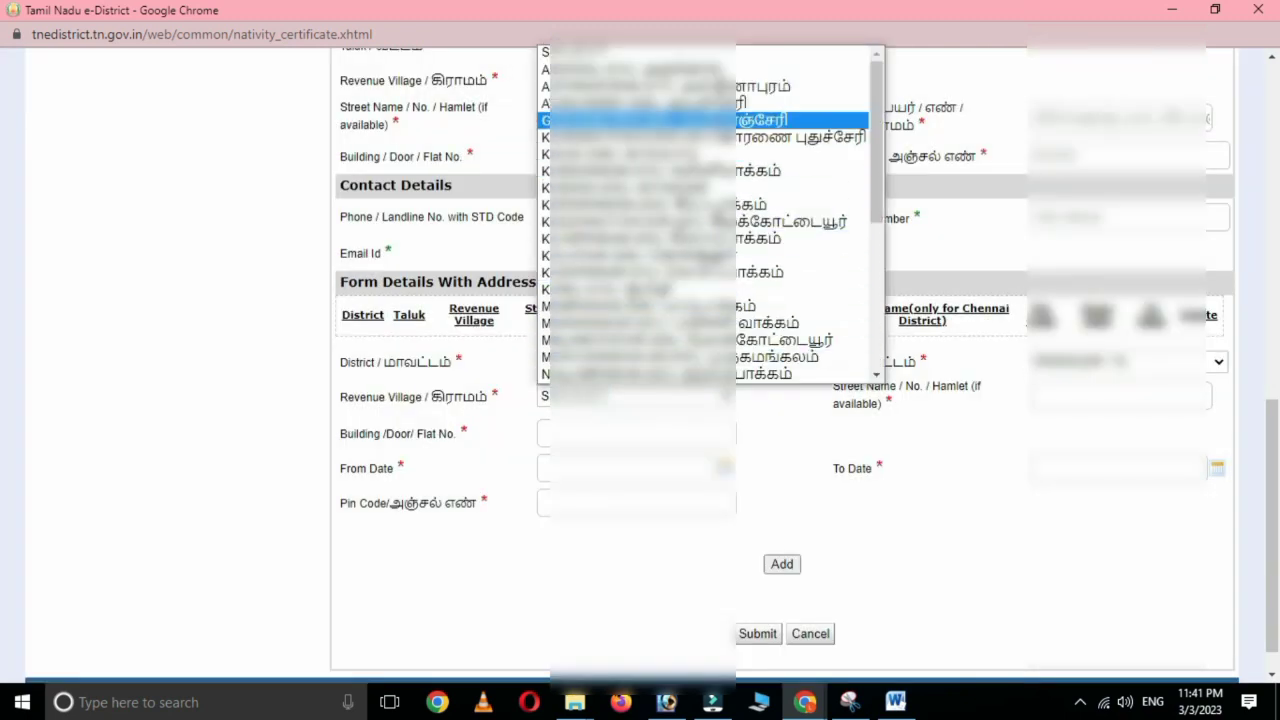
click(640, 120)
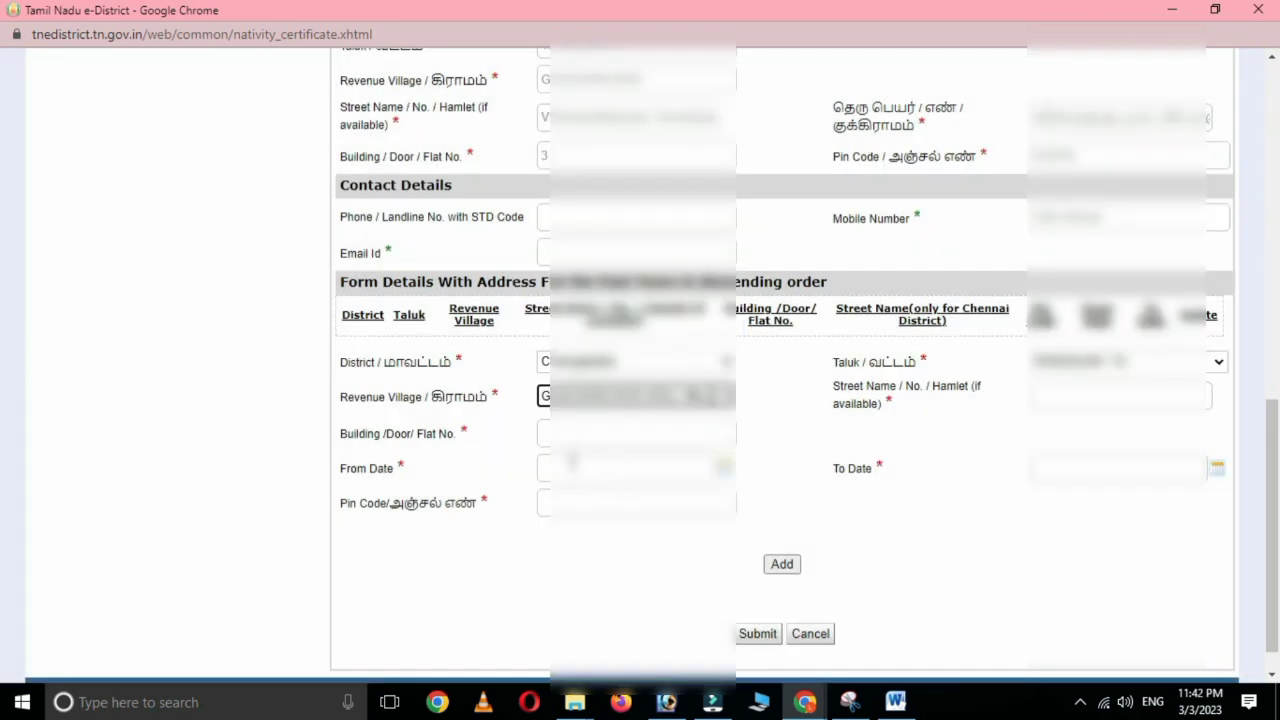
Enter building number 3 and the earlier address's street name
click(566, 431)
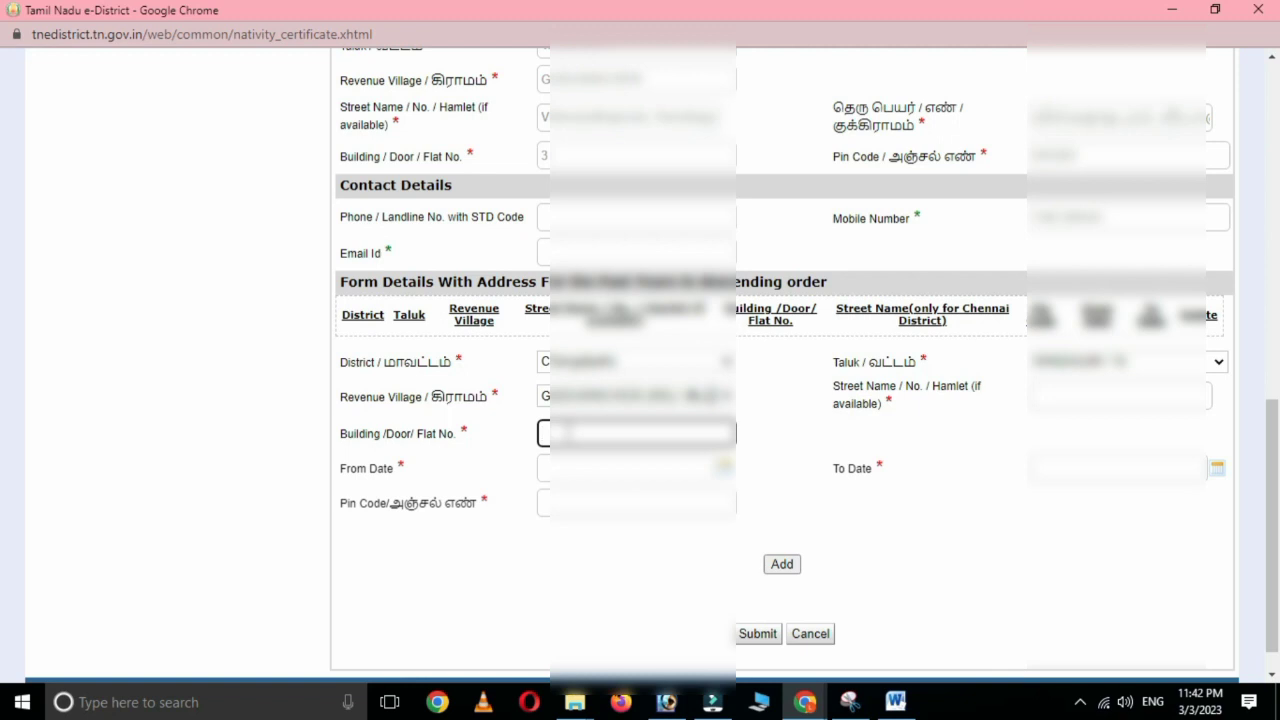
text(3)
click(1066, 396)
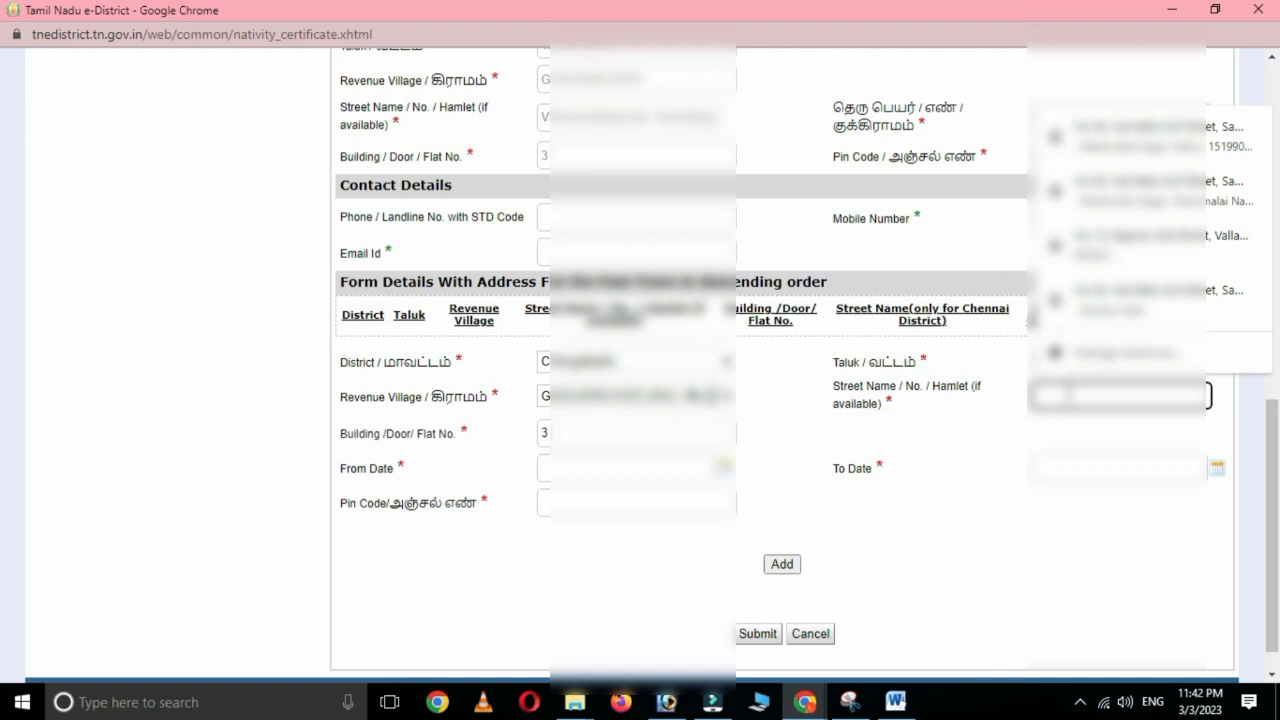
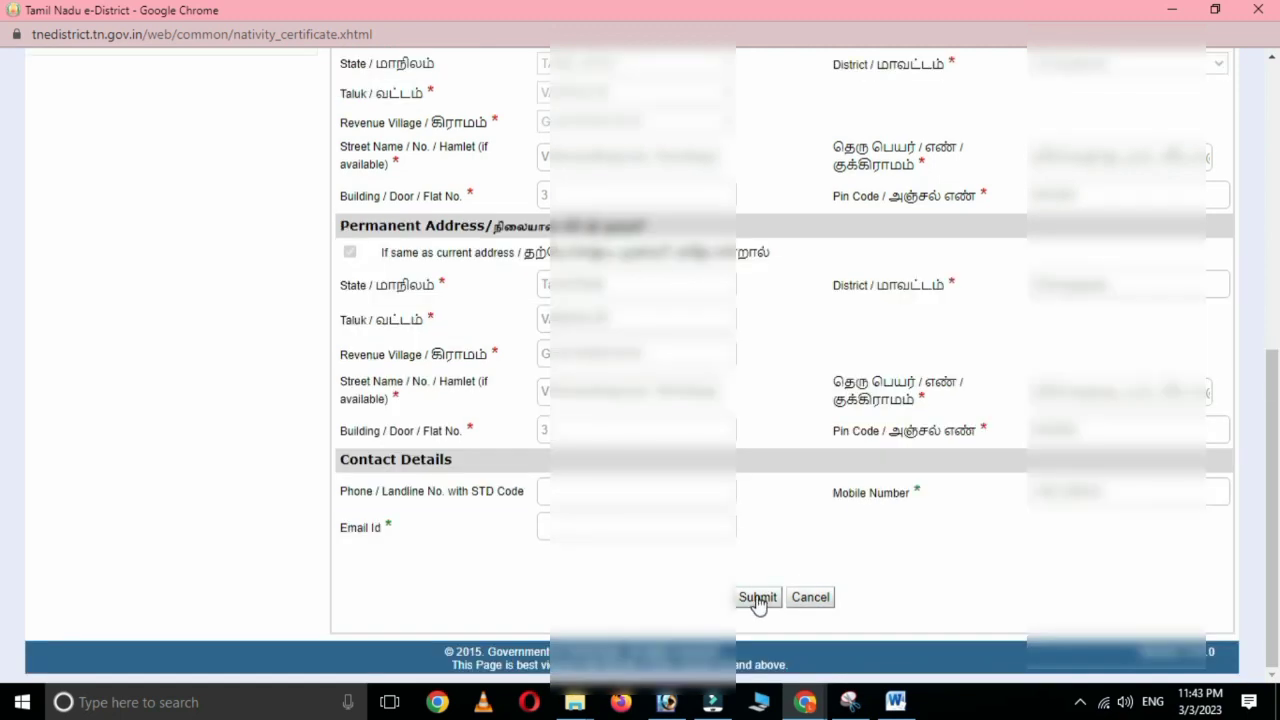
Submit the application and upload the Photo document with number 1
click(752, 597)
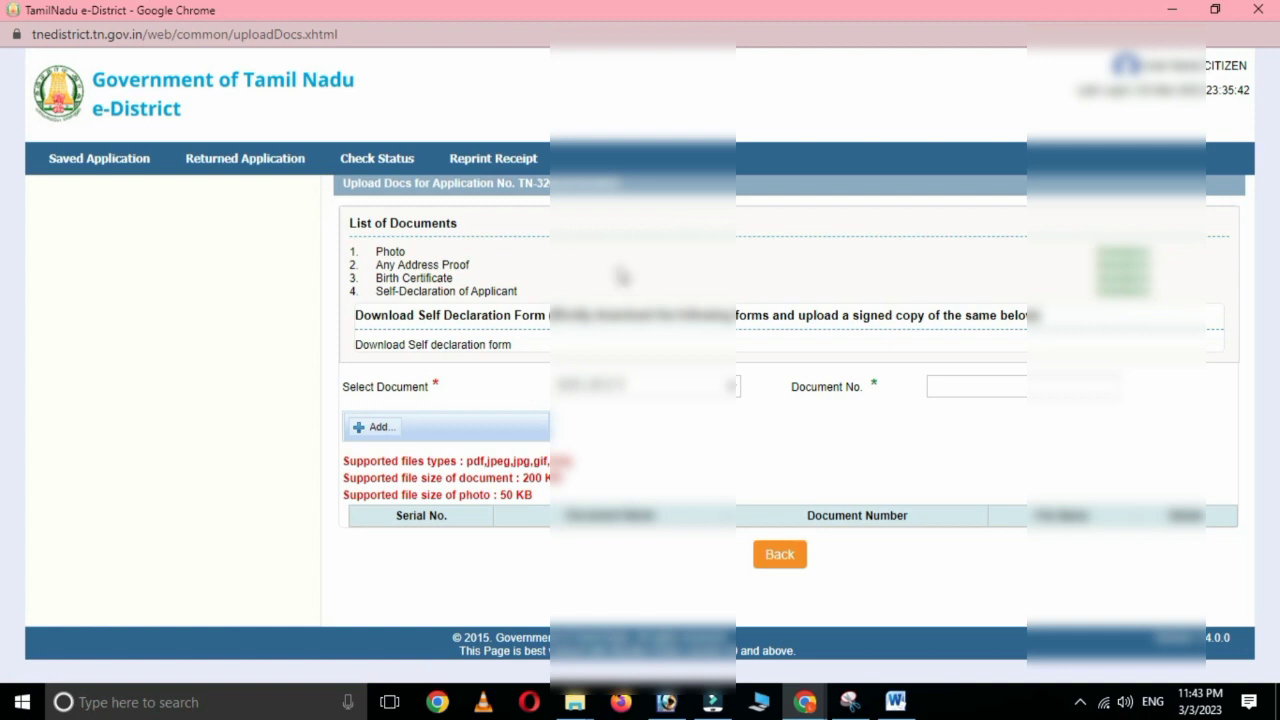
click(636, 386)
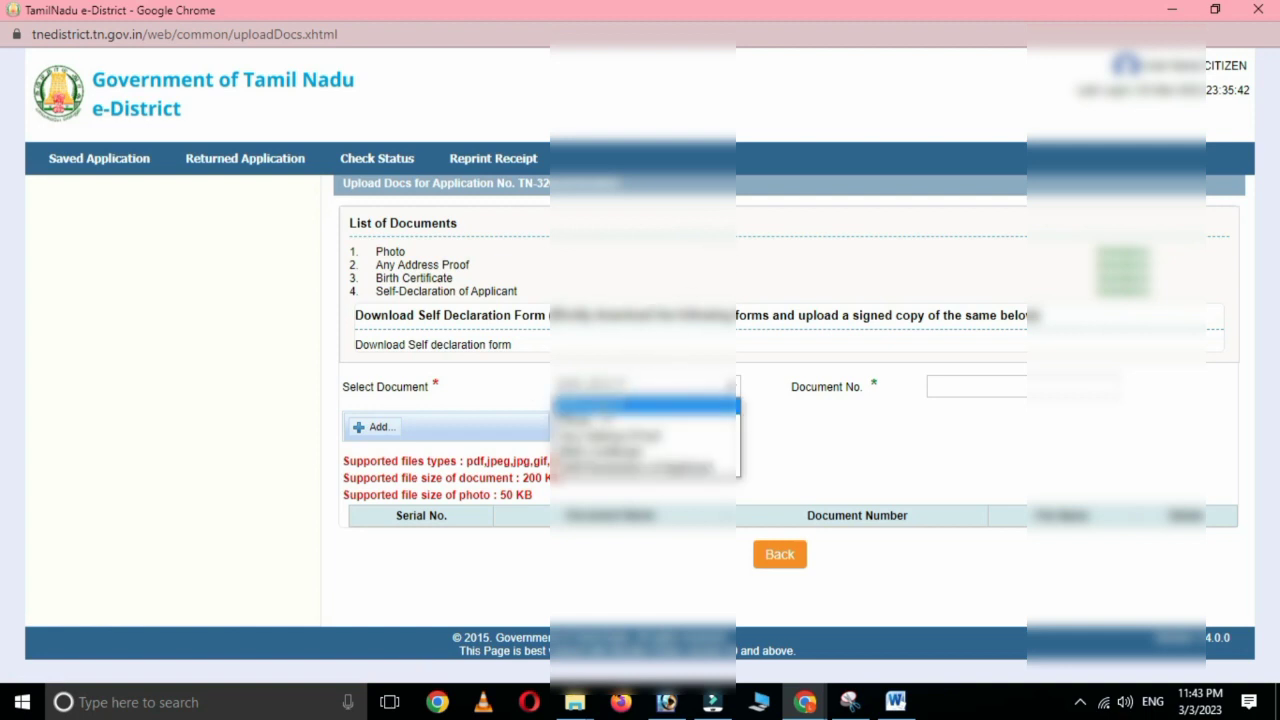
click(600, 420)
click(946, 389)
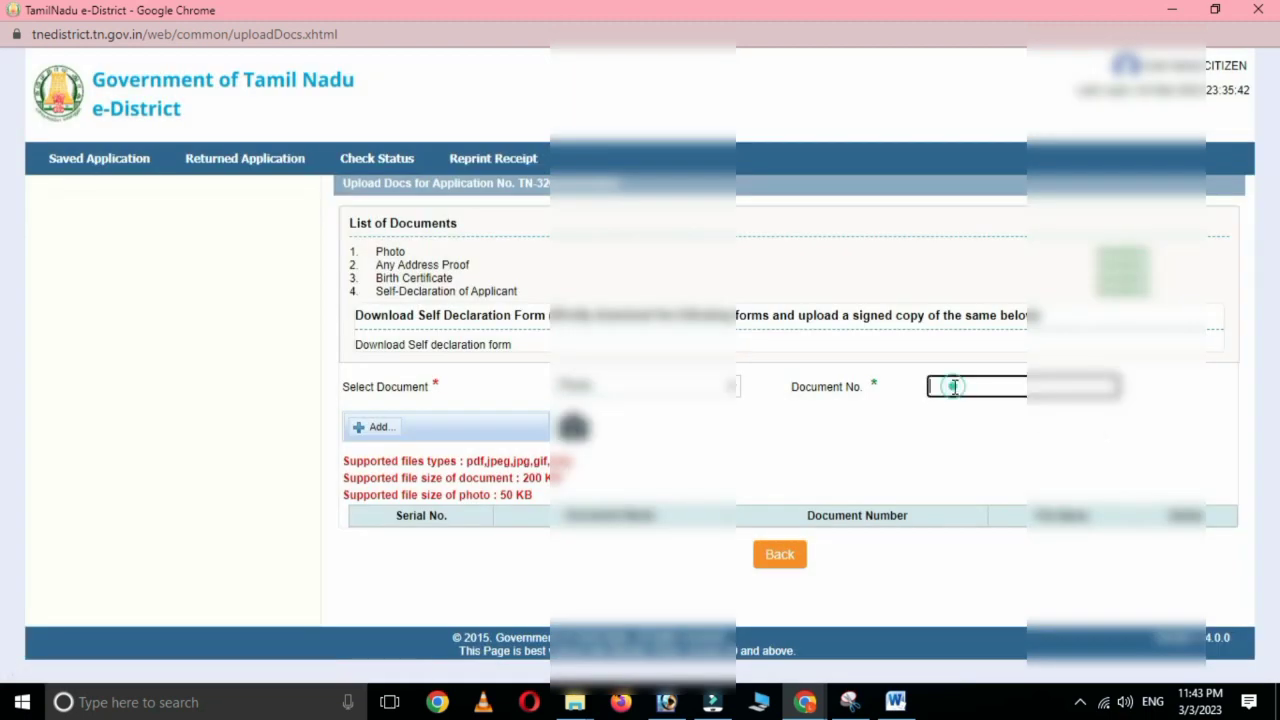
text(1)
click(917, 426)
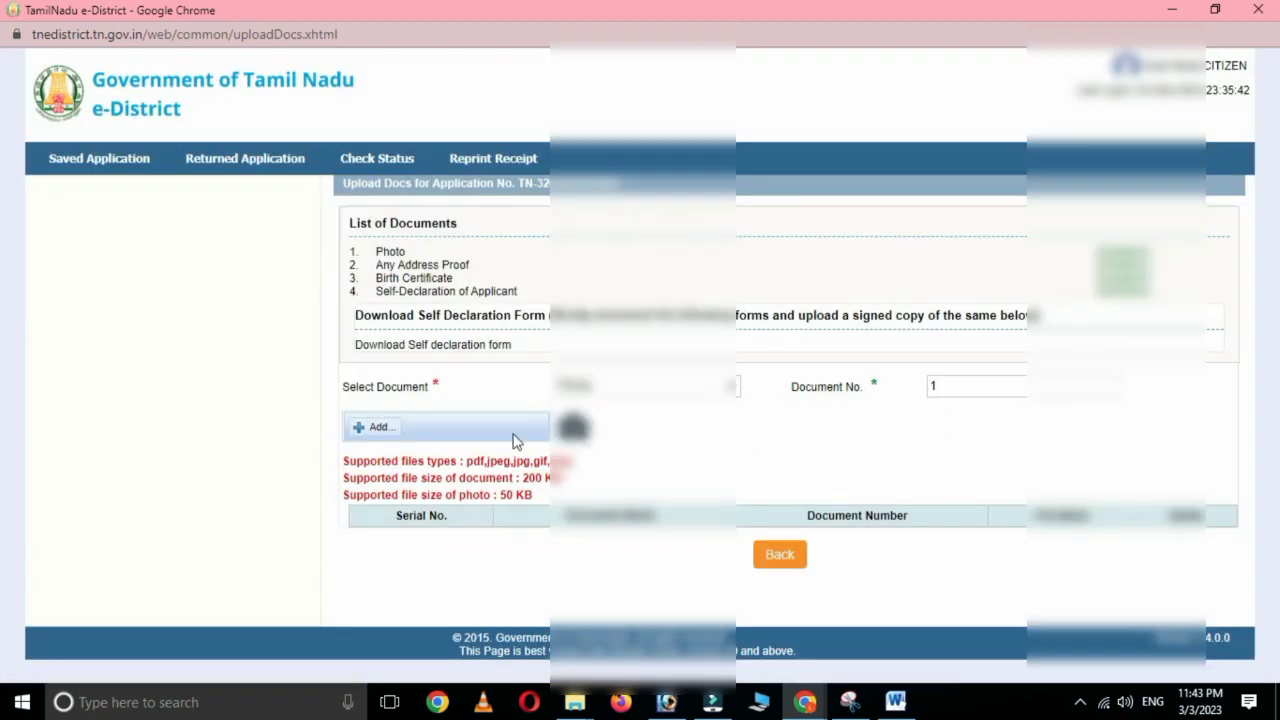
click(375, 428)
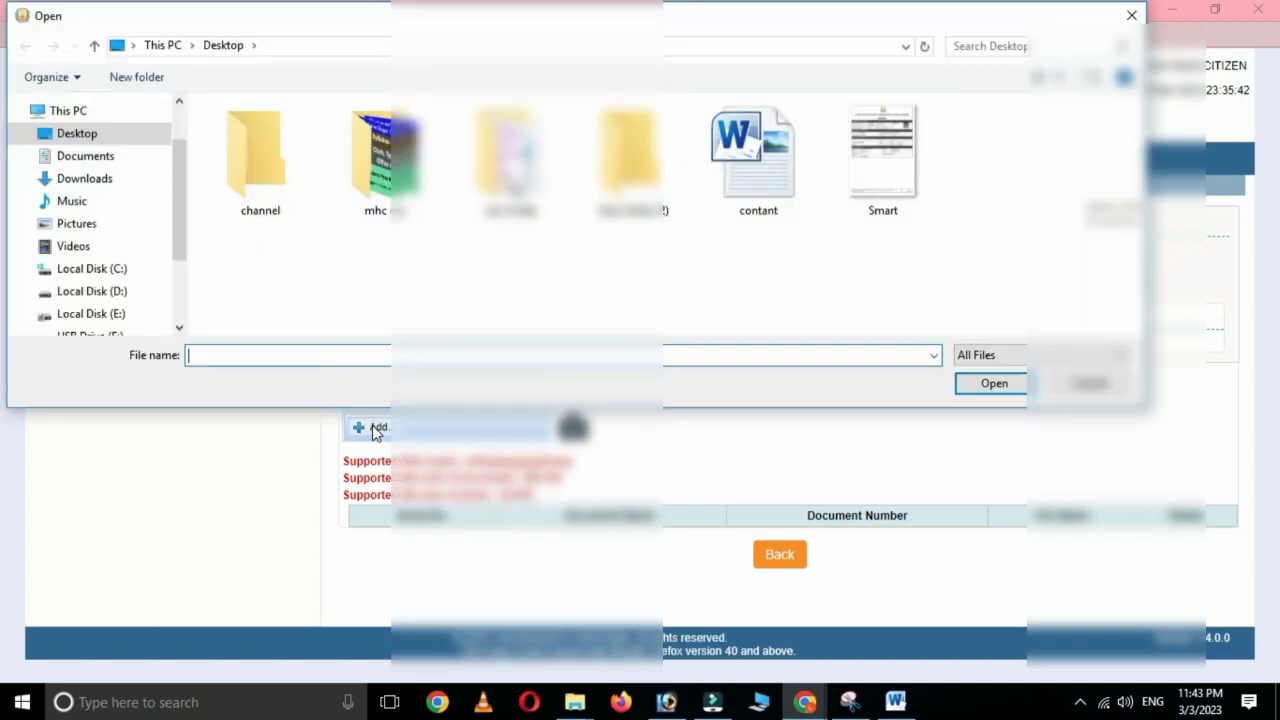
double_click(645, 205)
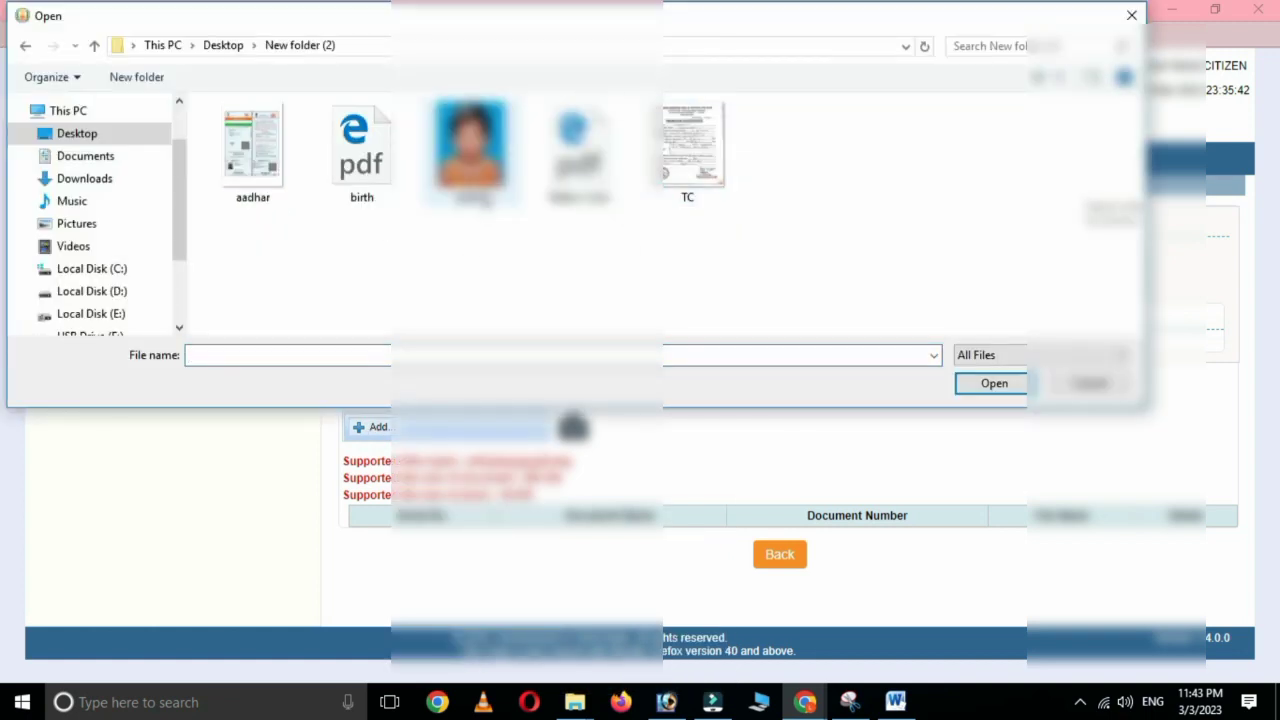
click(470, 145)
click(994, 383)
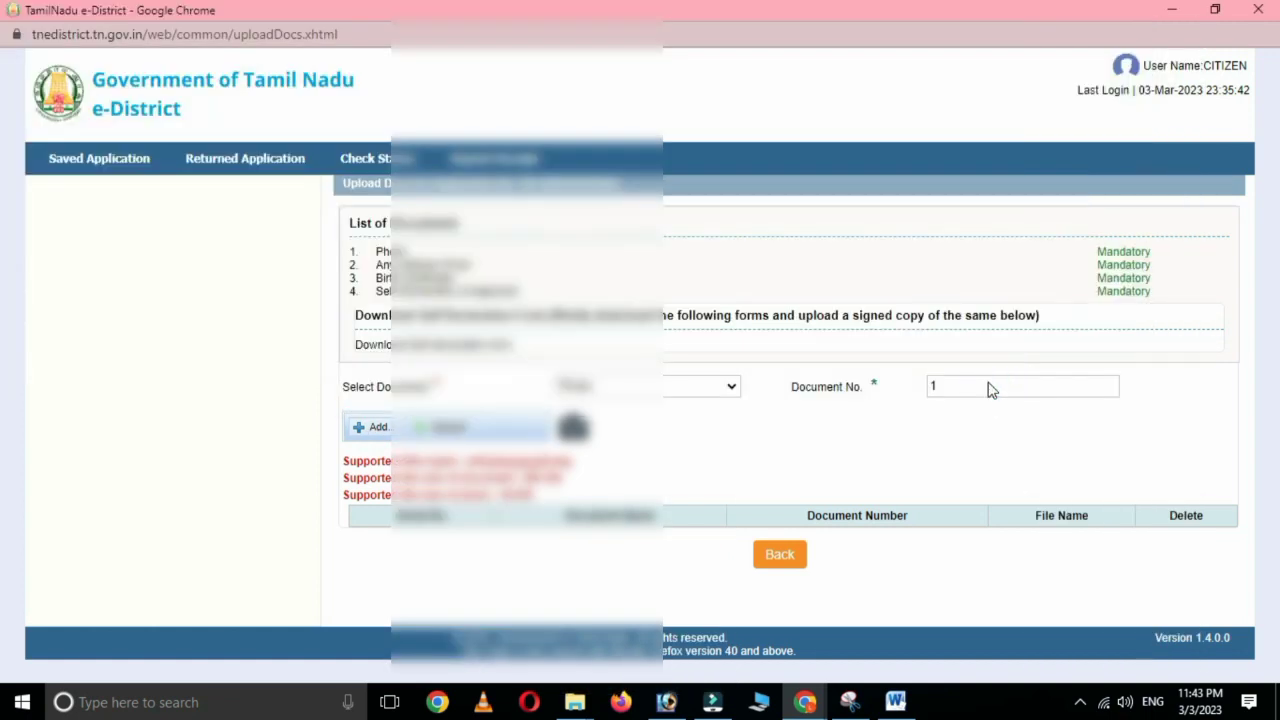
click(445, 425)
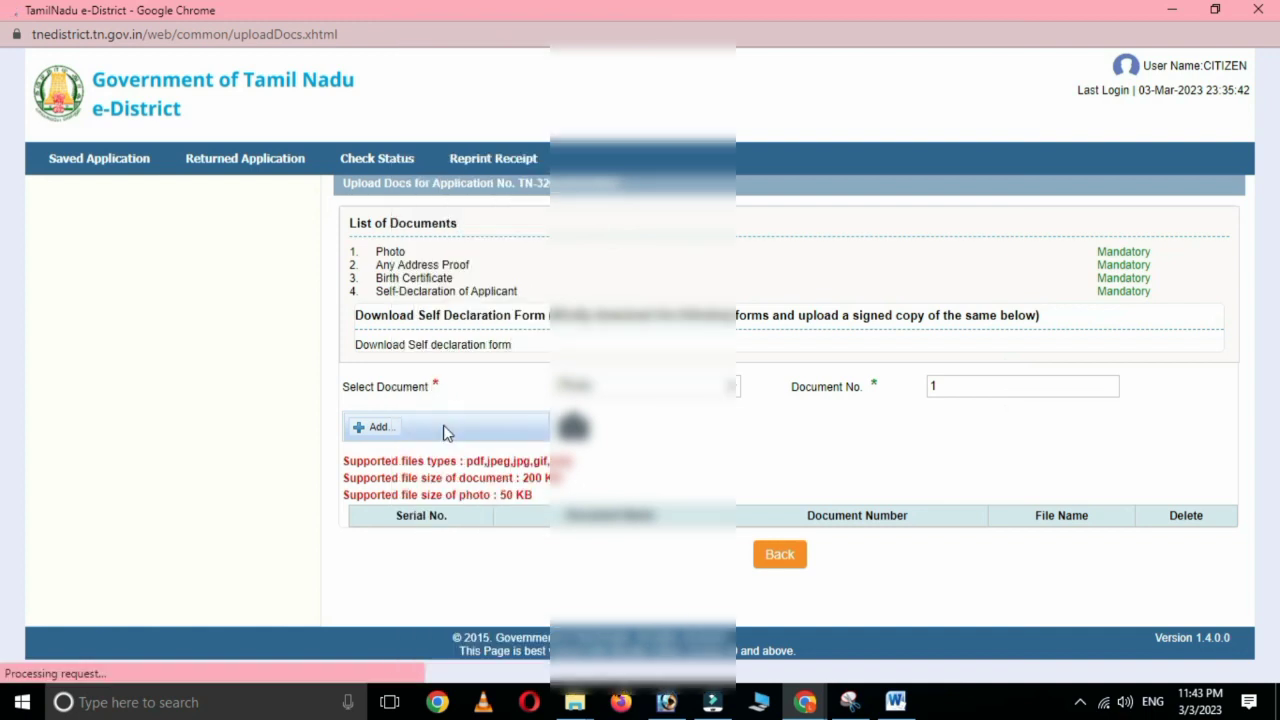
Upload the Any Address Proof document with number 2
click(640, 390)
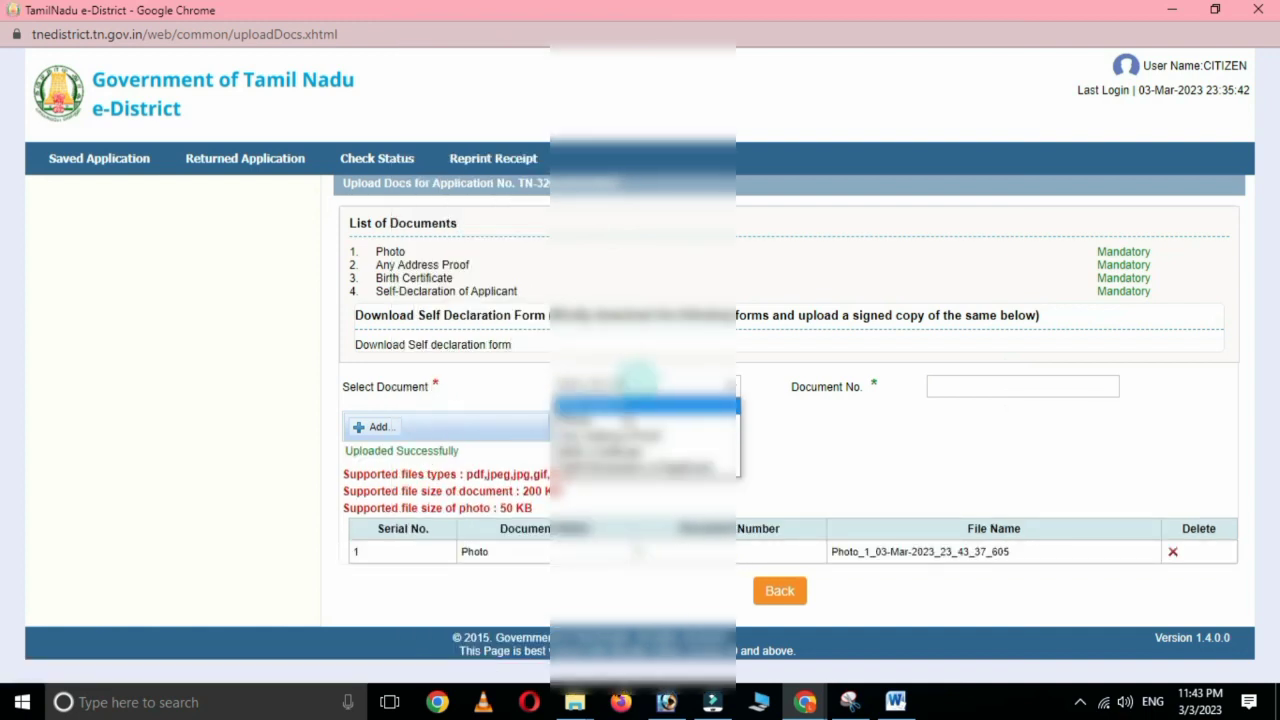
click(650, 434)
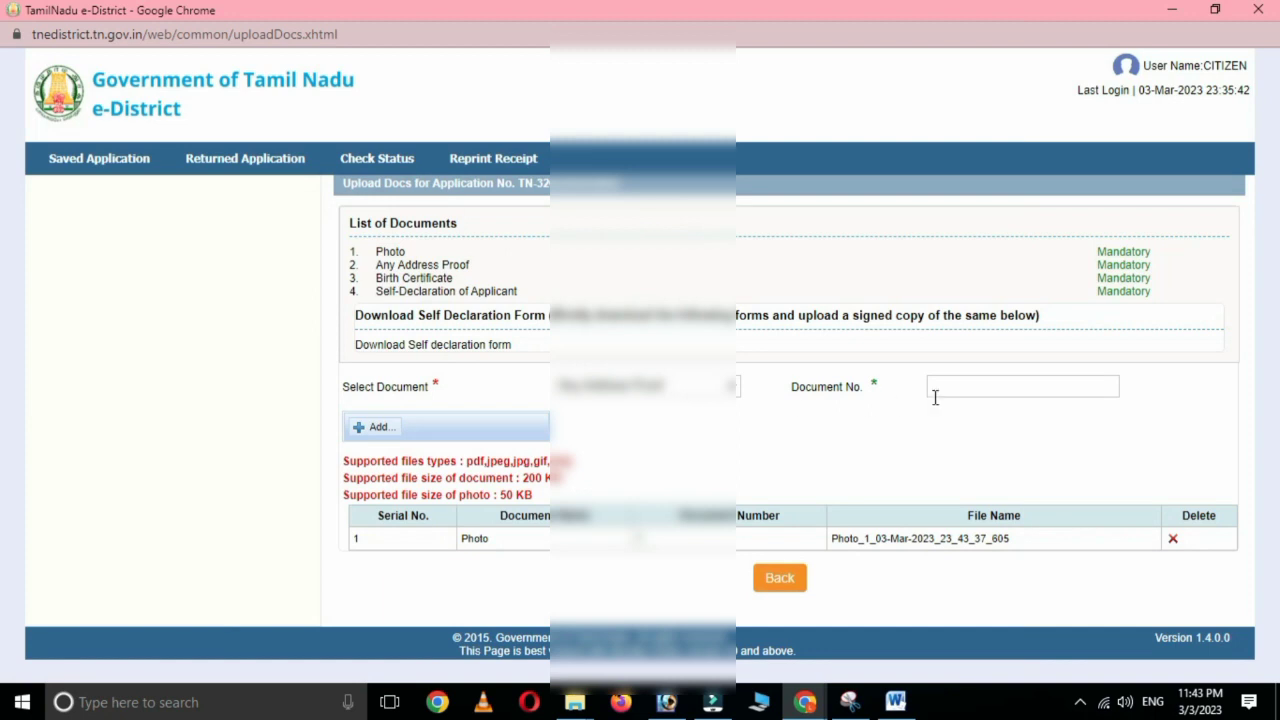
click(969, 387)
text(2)
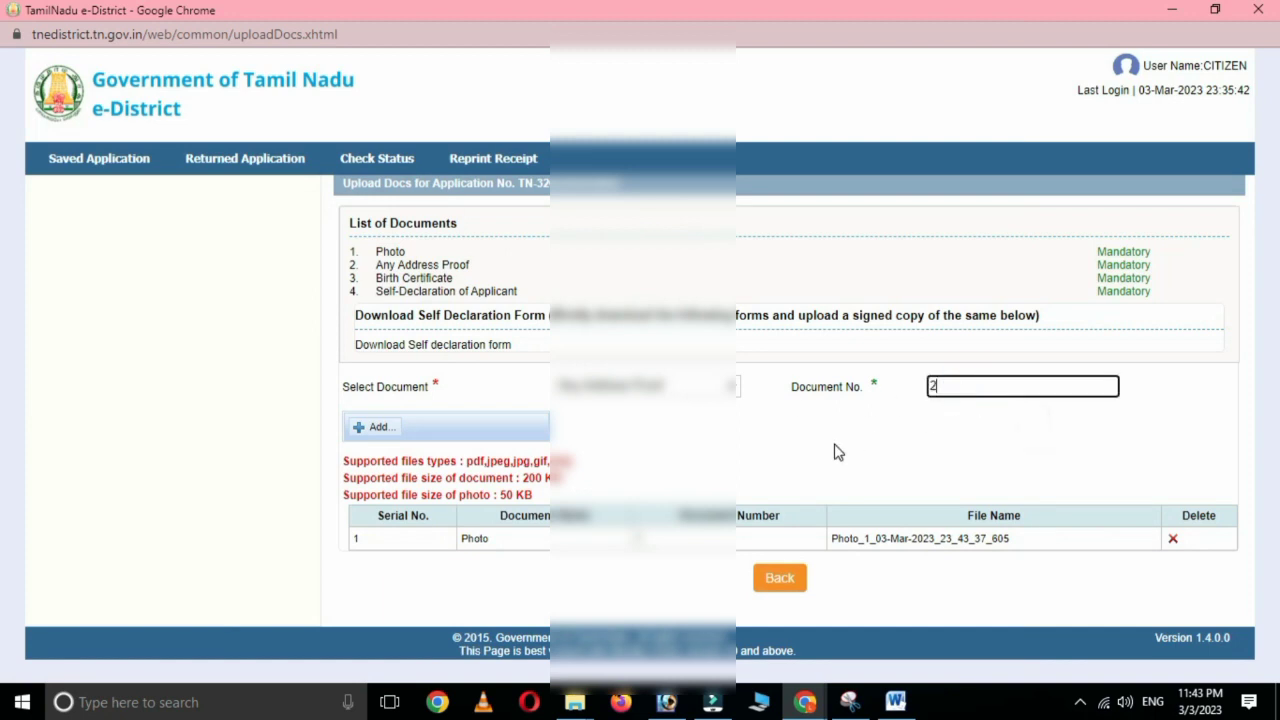
click(372, 427)
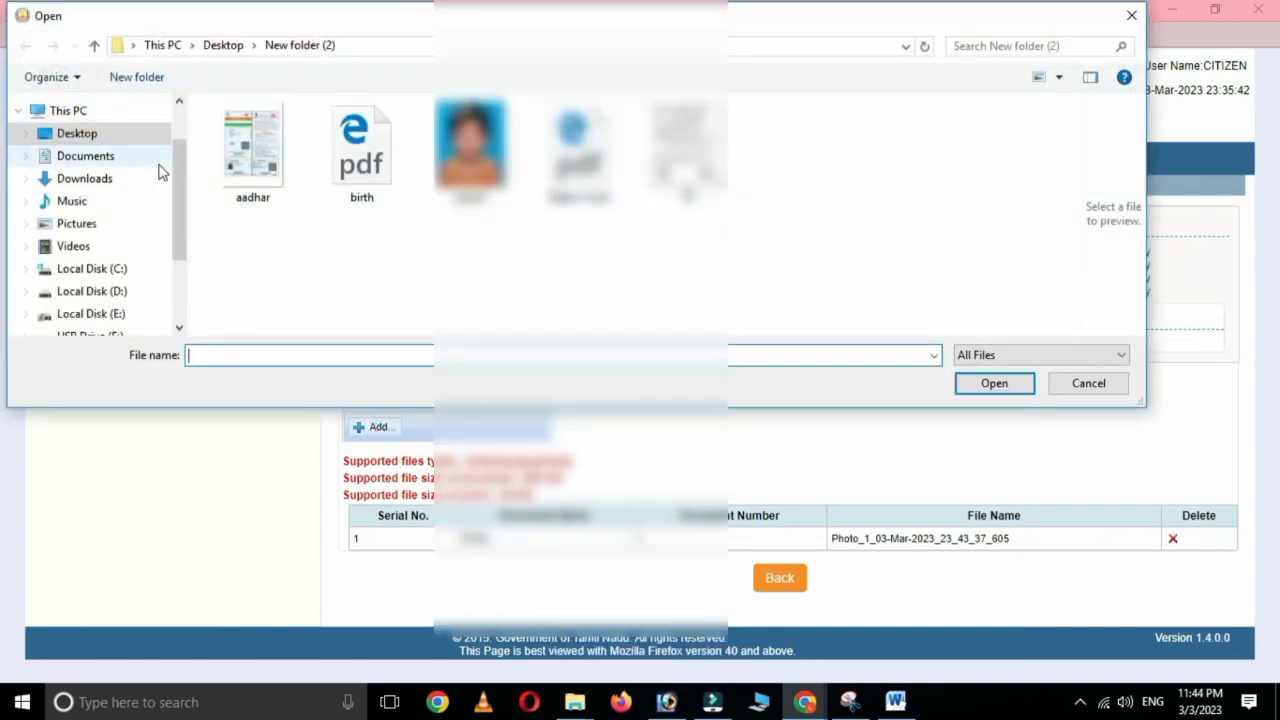
click(990, 383)
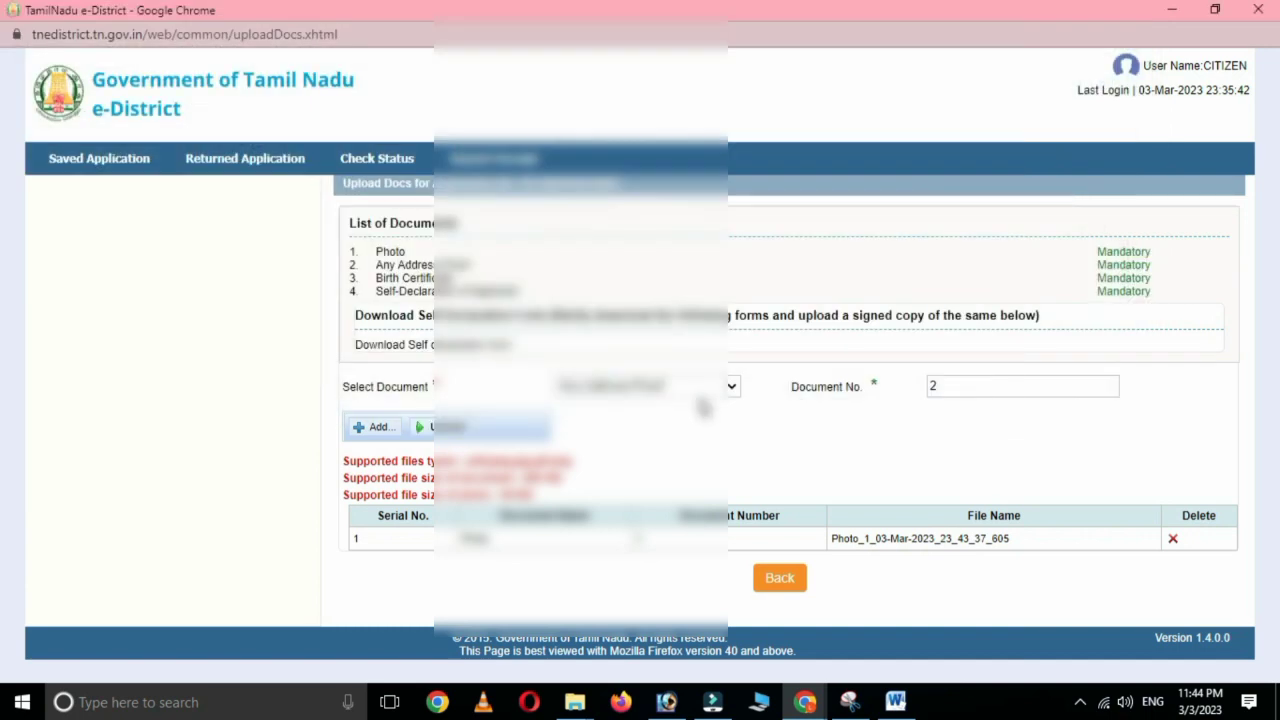
click(447, 432)
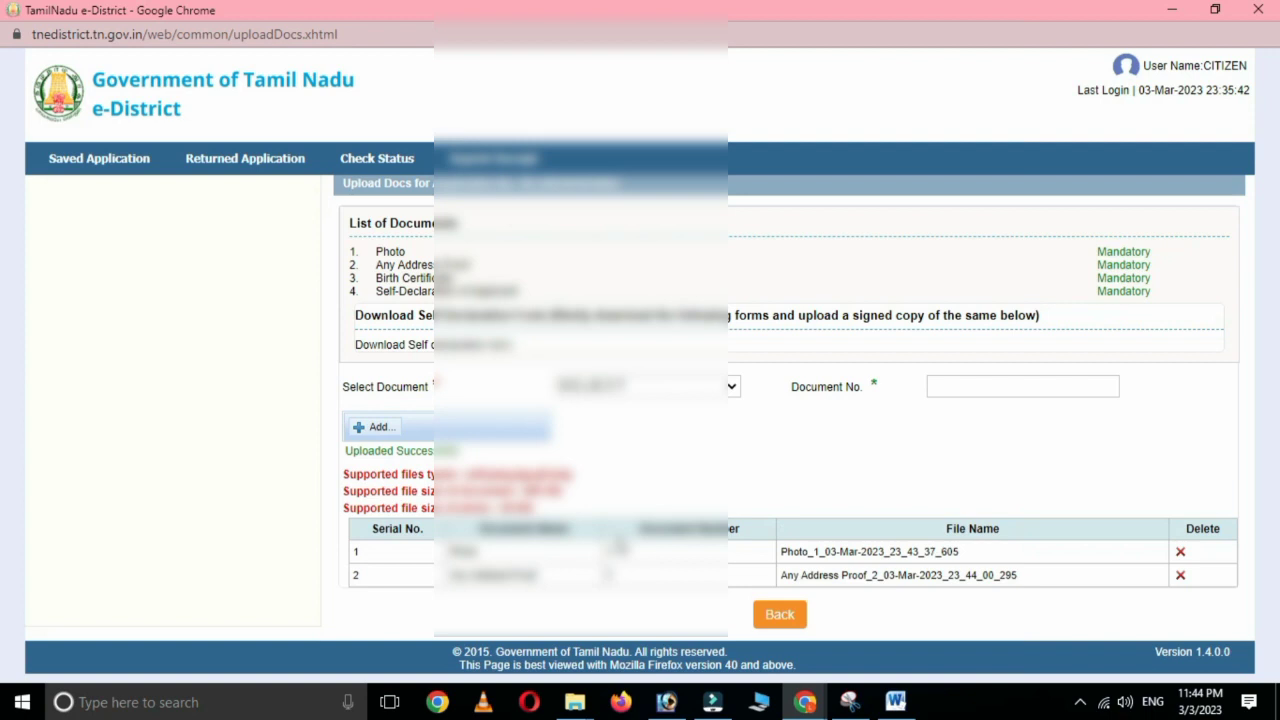
click(731, 386)
click(640, 445)
Enter document number 3 and attach the birth certificate PDF
click(957, 385)
text(3)
click(924, 438)
click(383, 426)
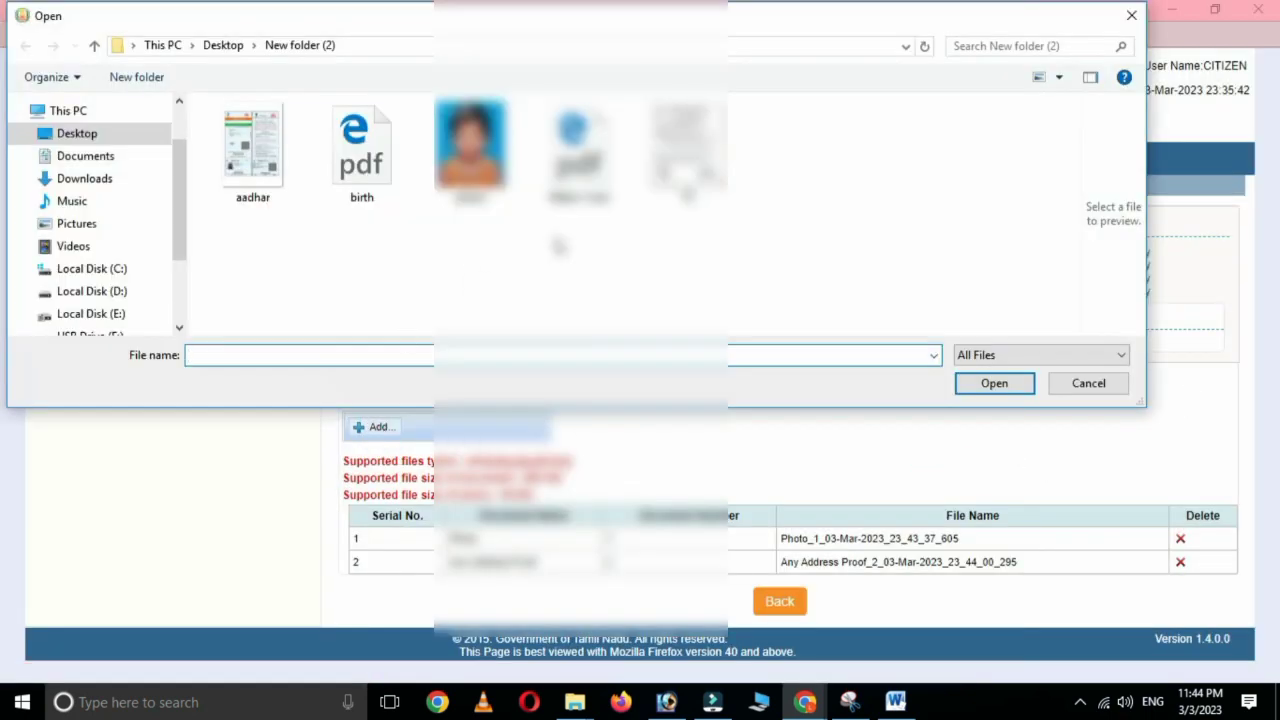
click(362, 152)
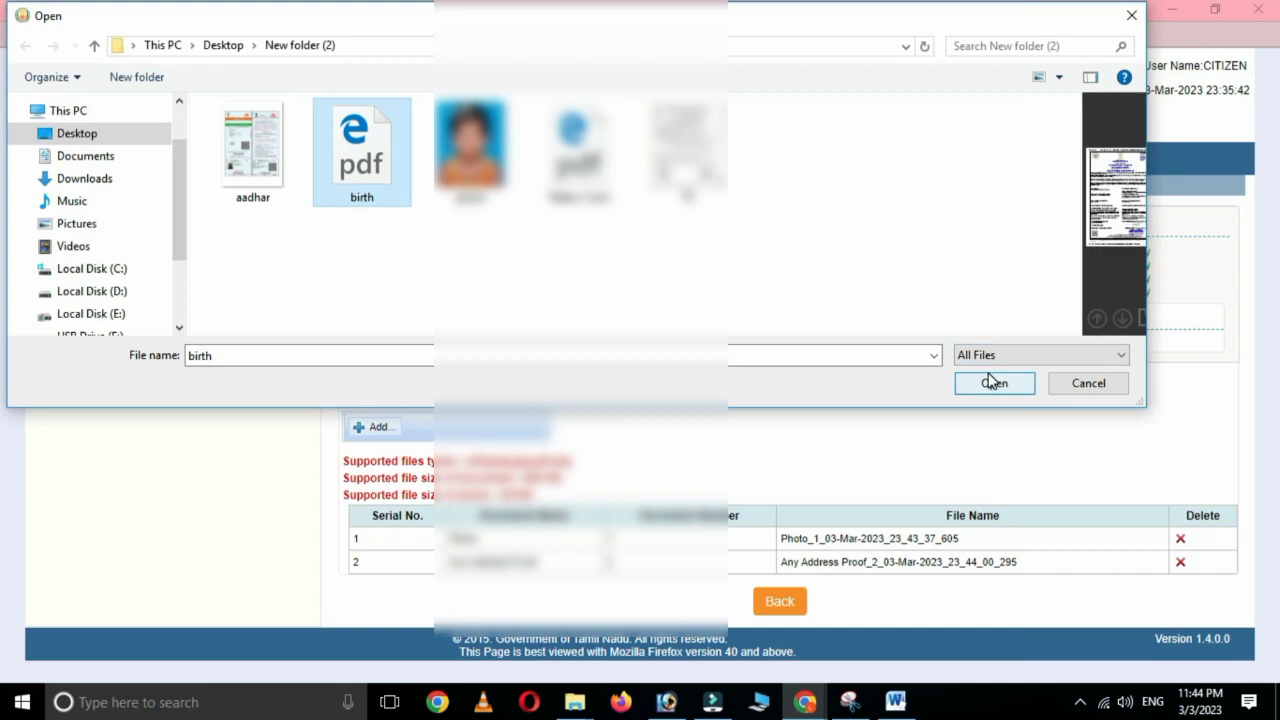
click(992, 382)
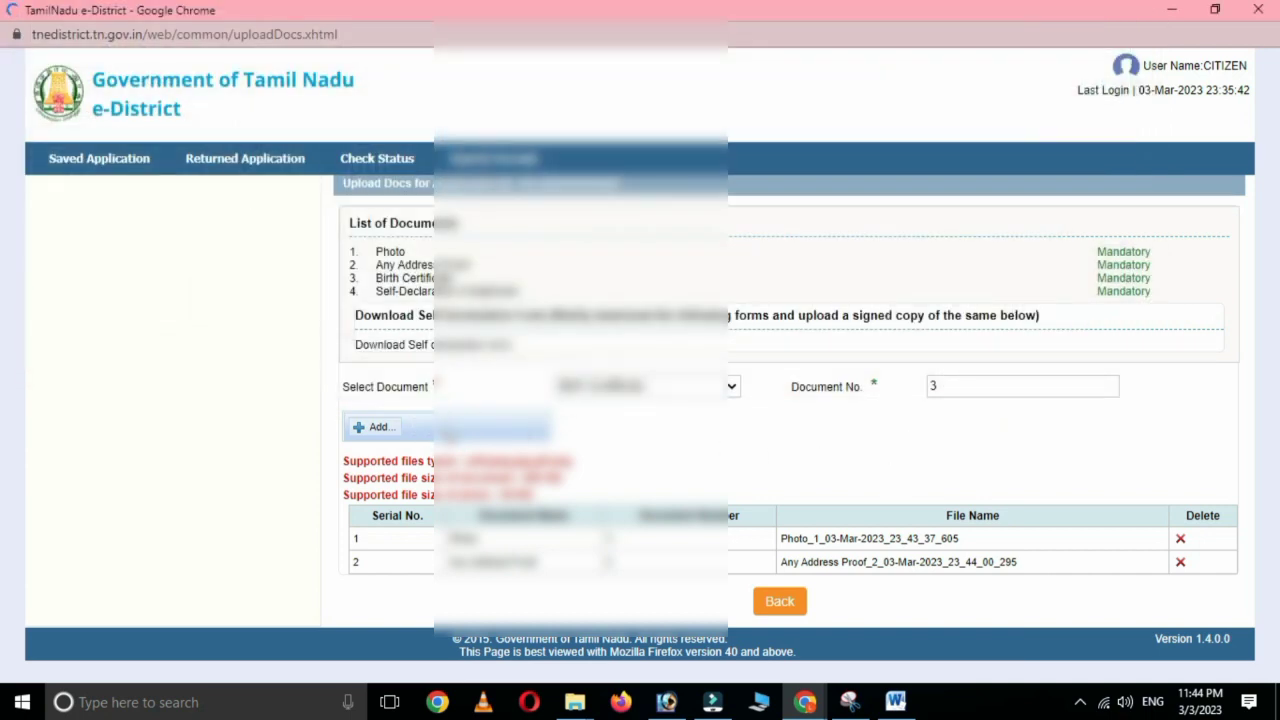
Upload the Ration Card file as Any Address Proof with document number 4
click(731, 387)
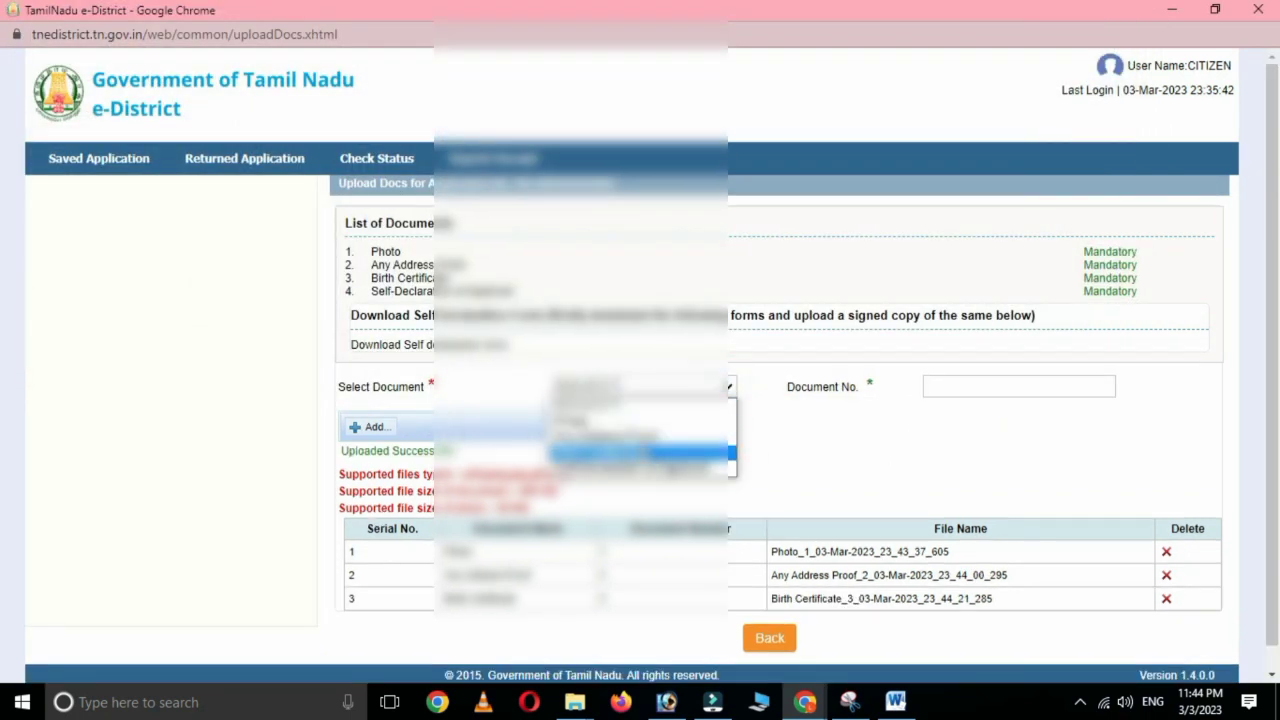
click(628, 436)
click(971, 386)
text(4)
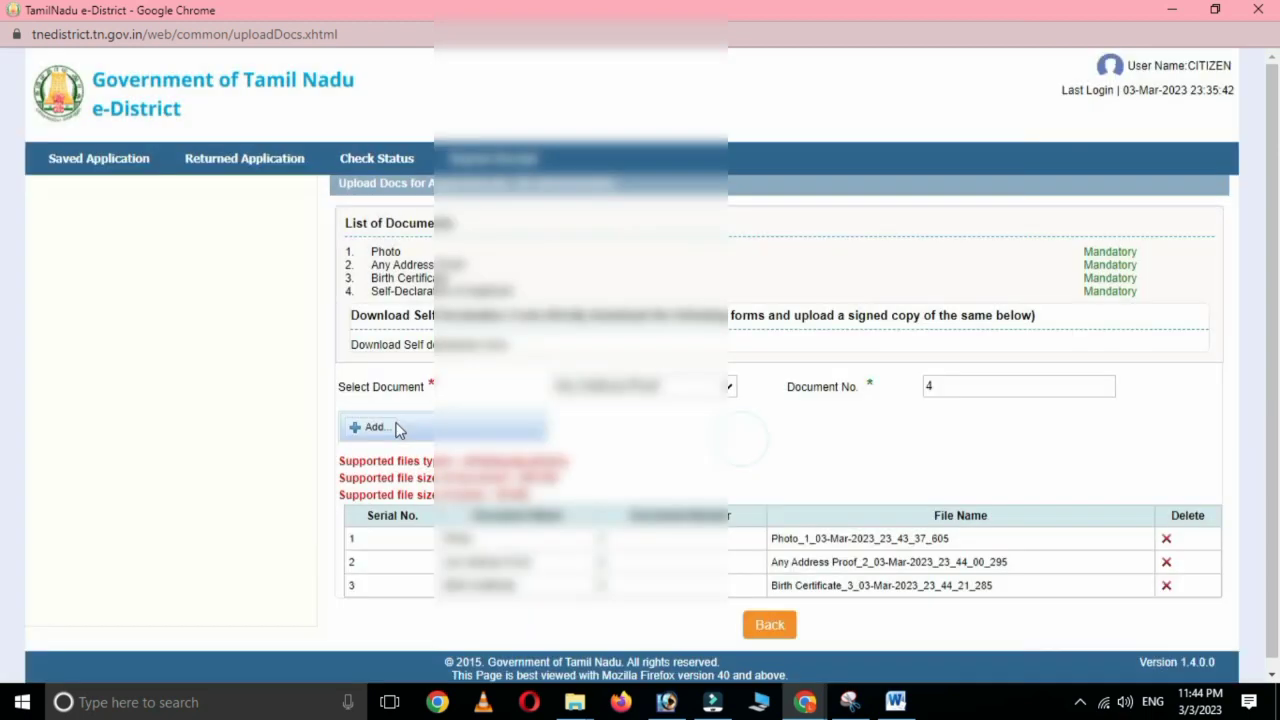
click(382, 428)
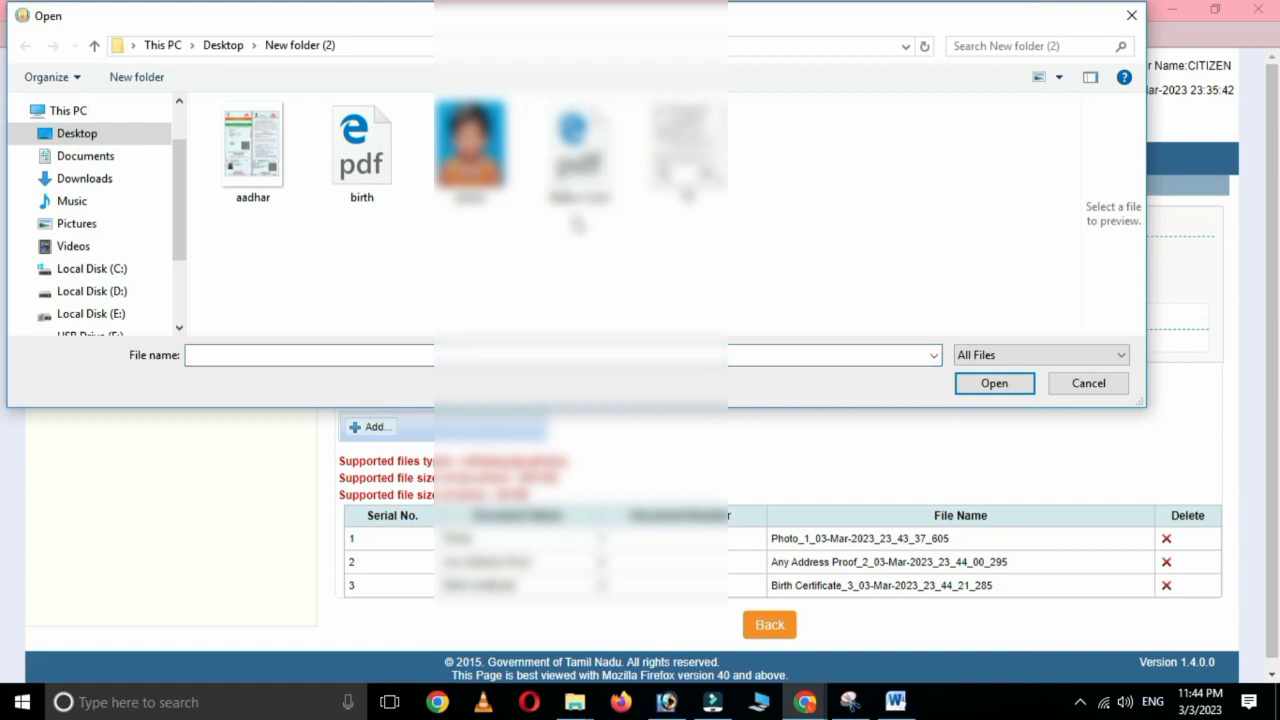
click(578, 150)
click(994, 383)
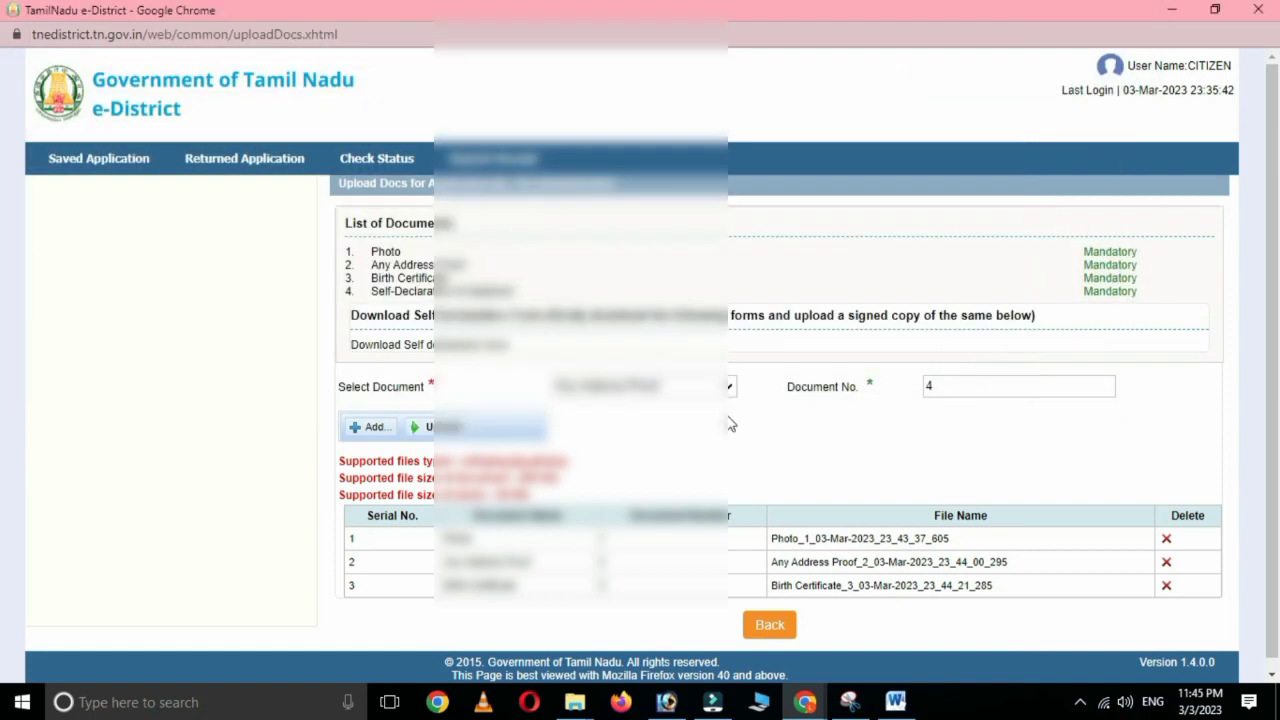
click(438, 428)
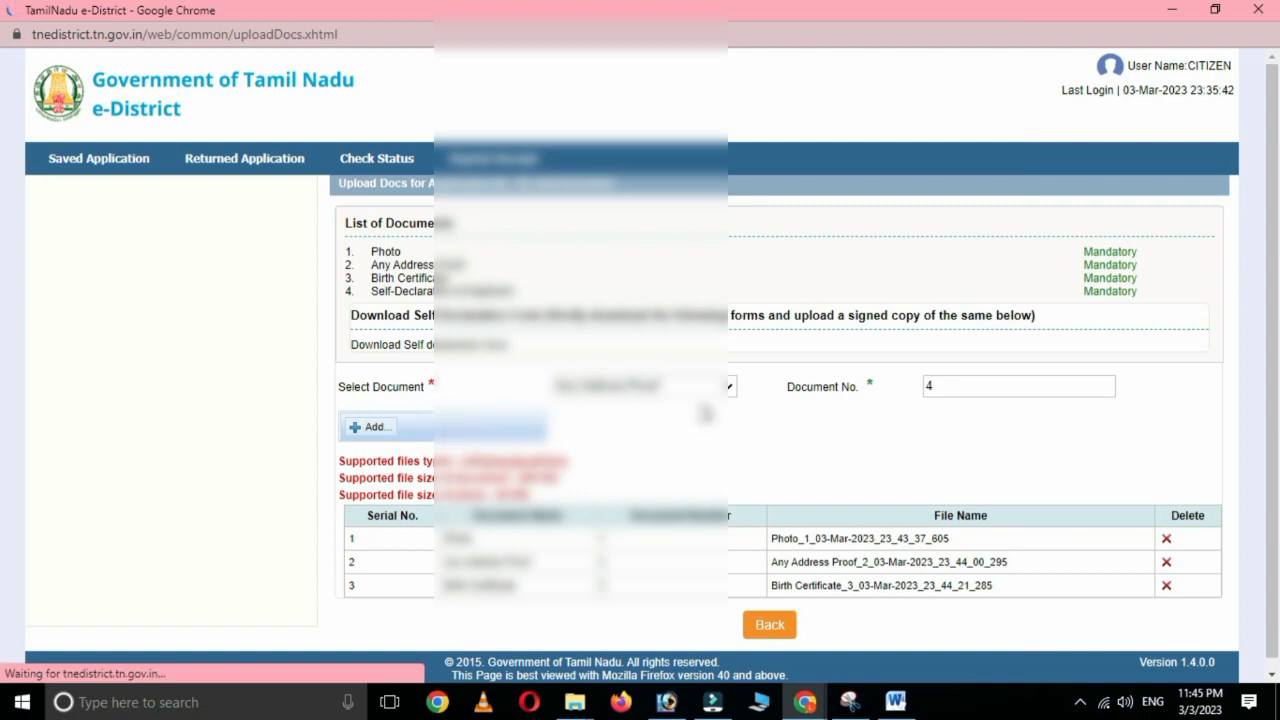
Attach the Ration Card file again and pick the next document type to upload
click(940, 395)
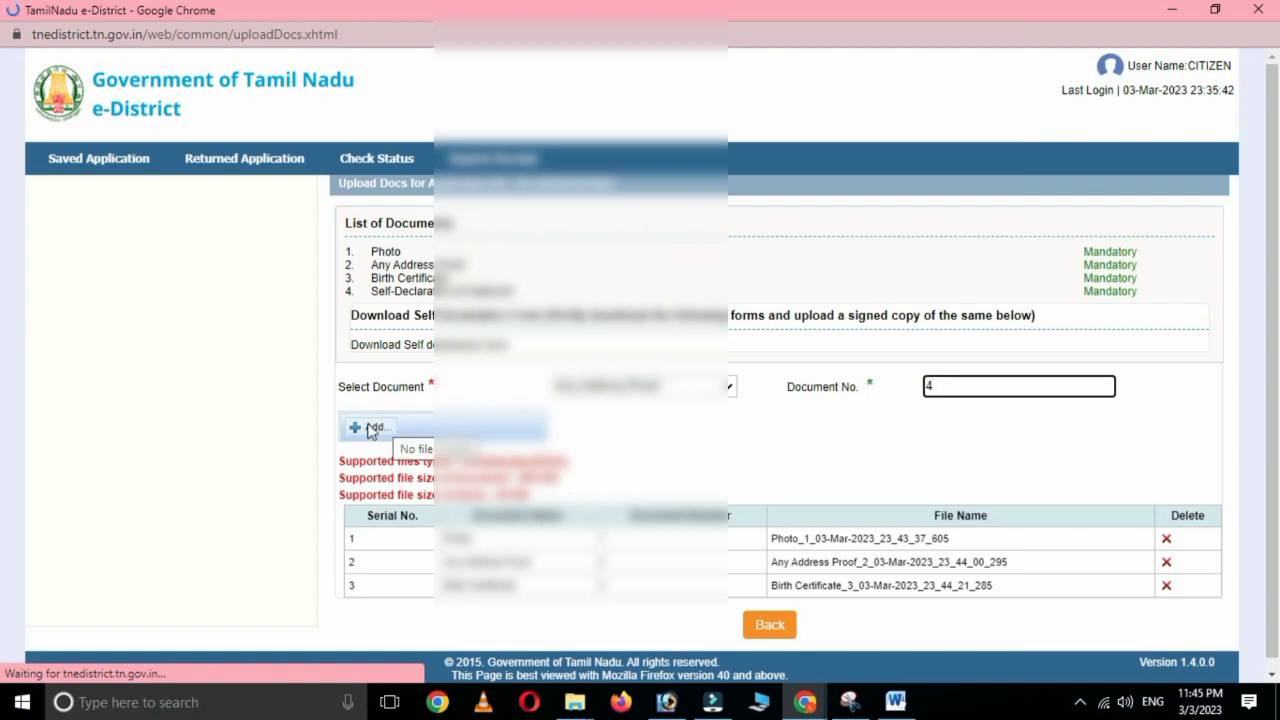
click(370, 428)
click(580, 160)
click(975, 380)
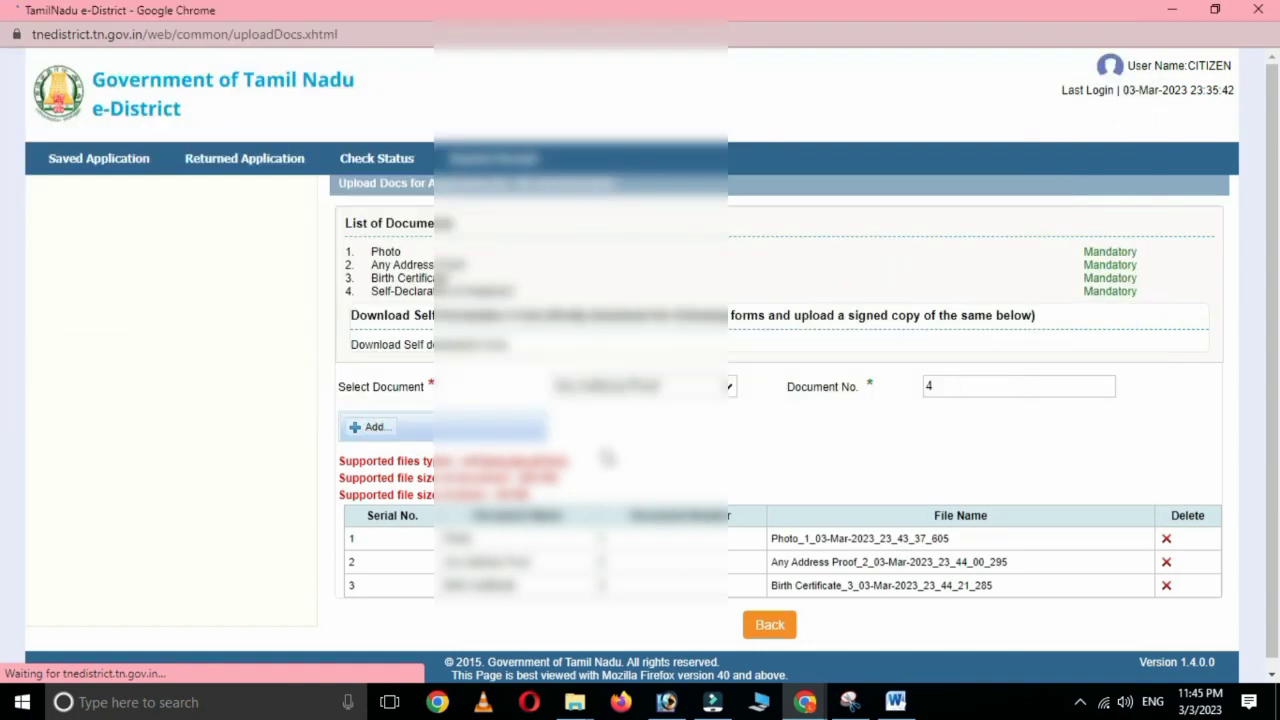
click(729, 386)
click(680, 451)
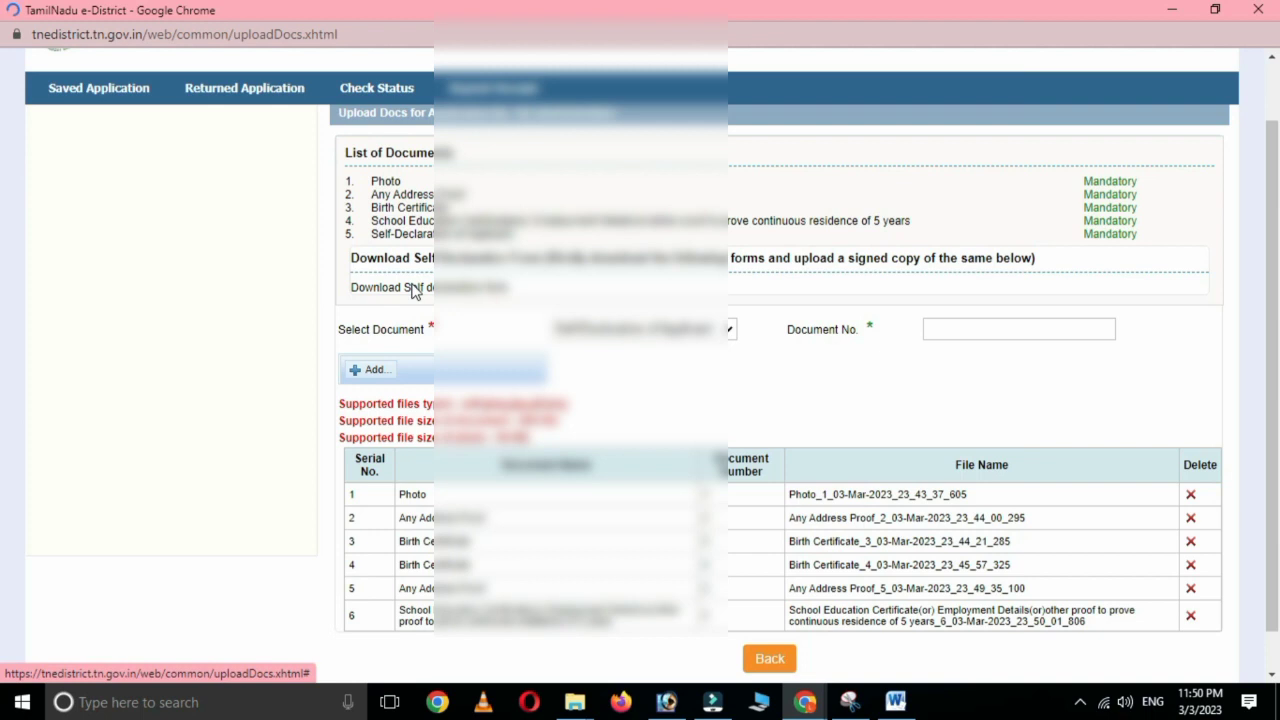
Download the blank Self-Declaration form and read through the PDF in Chrome's viewer
click(414, 289)
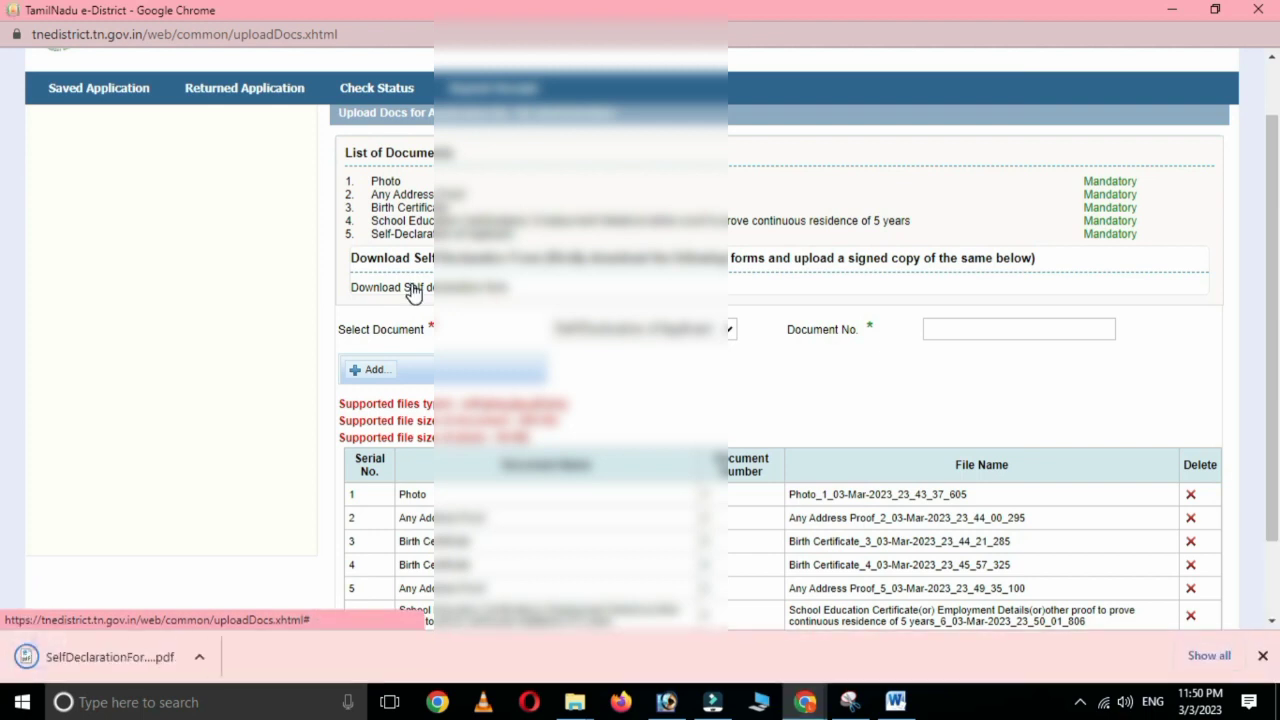
click(71, 652)
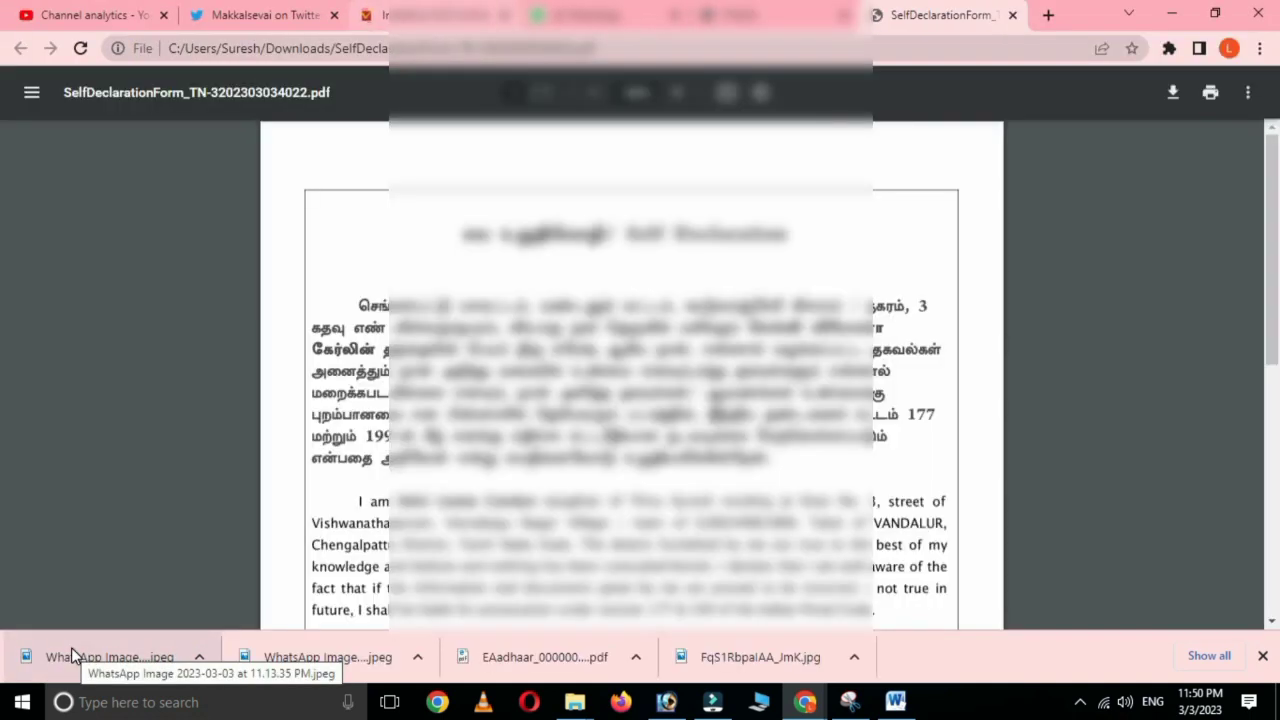
scroll(538, 577, down, 3)
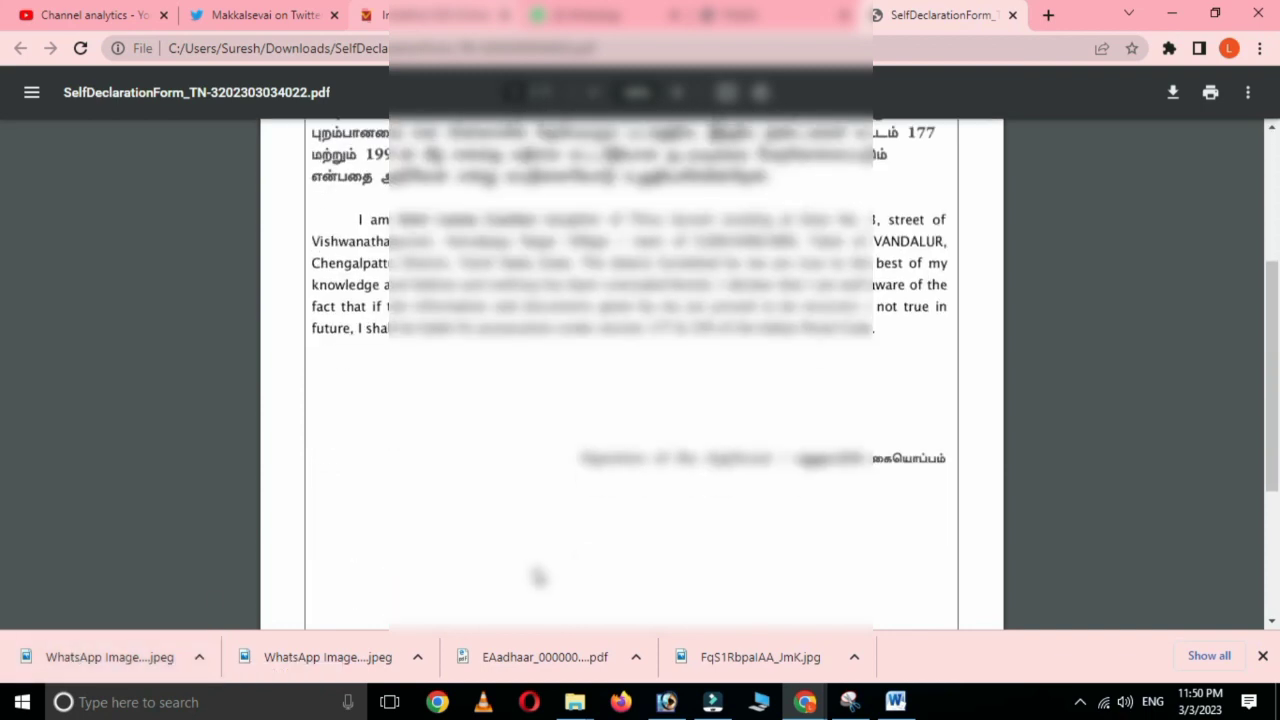
scroll(538, 577, up, 3)
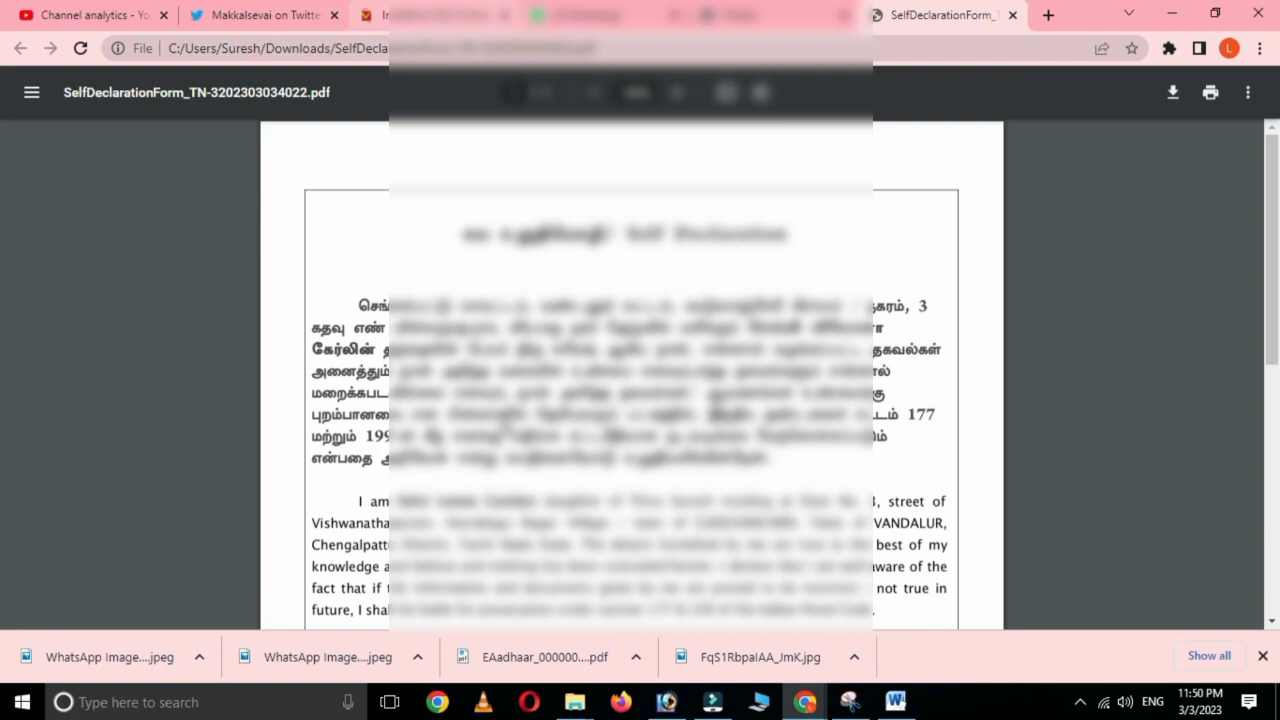
scroll(505, 427, down, 2)
scroll(505, 427, up, 2)
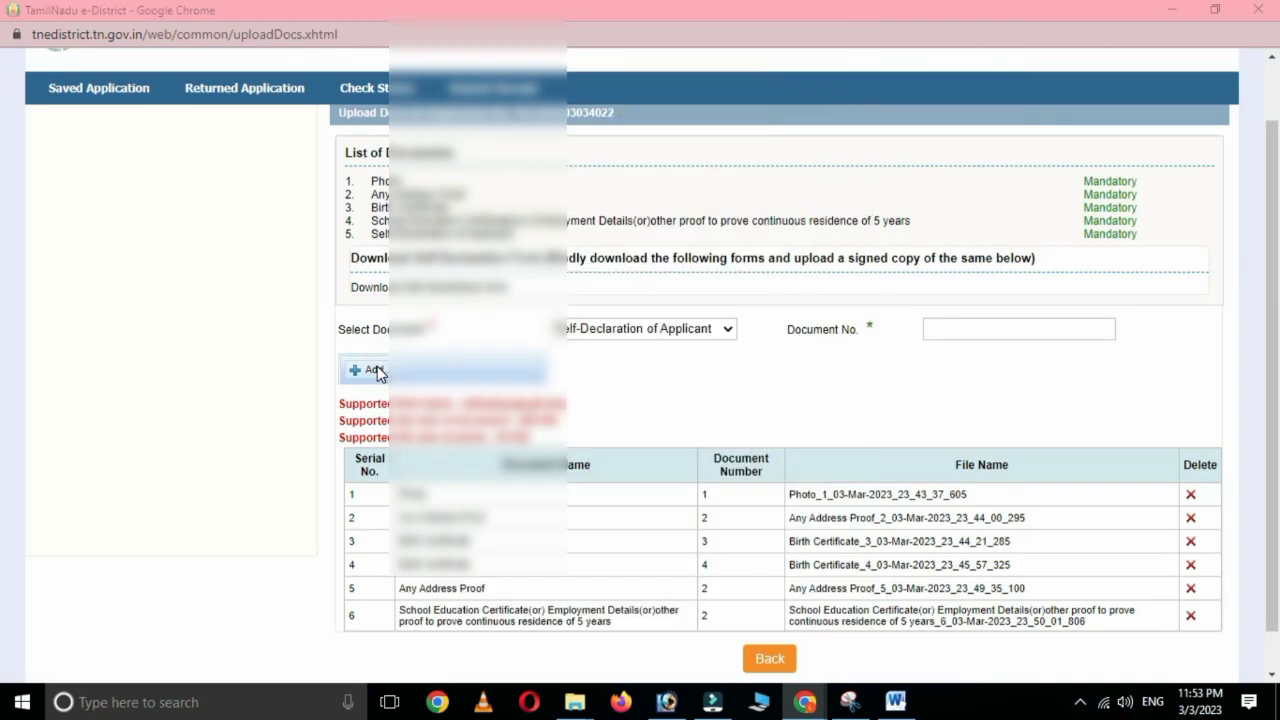
Upload the signed SelfDeclarationForm file, then proceed to Make Payment
click(379, 373)
click(692, 166)
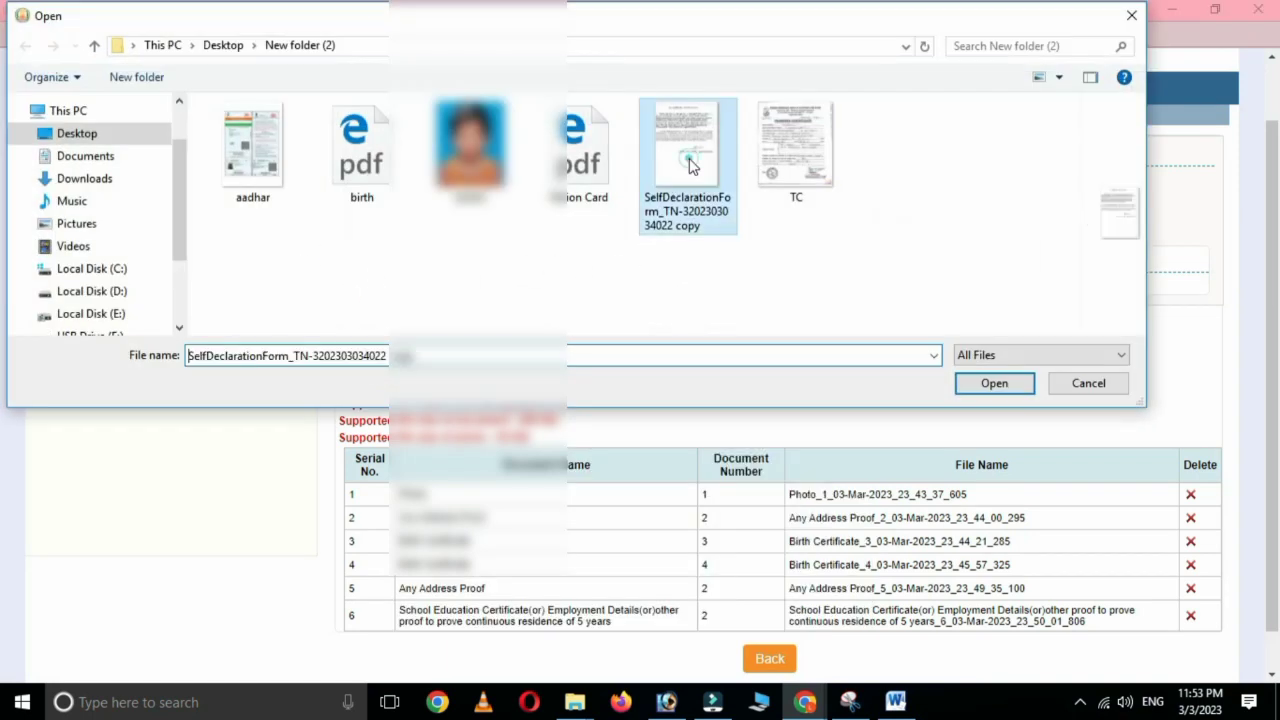
click(994, 384)
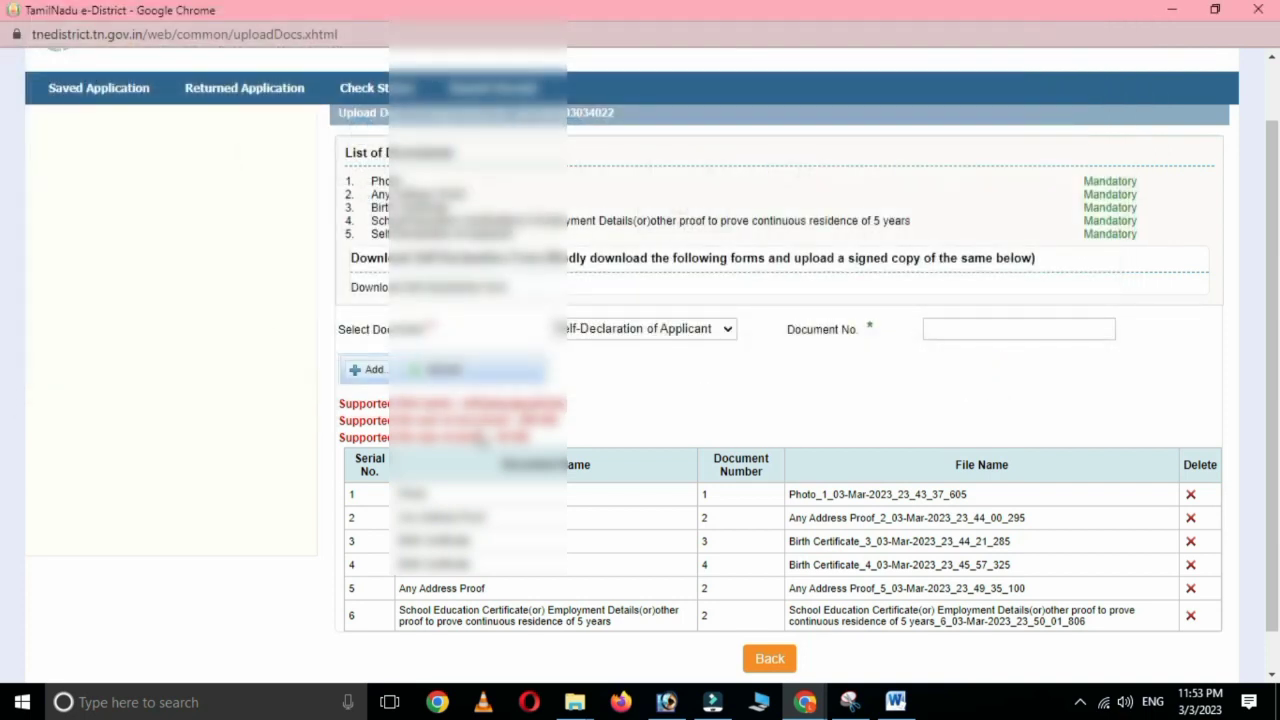
click(440, 372)
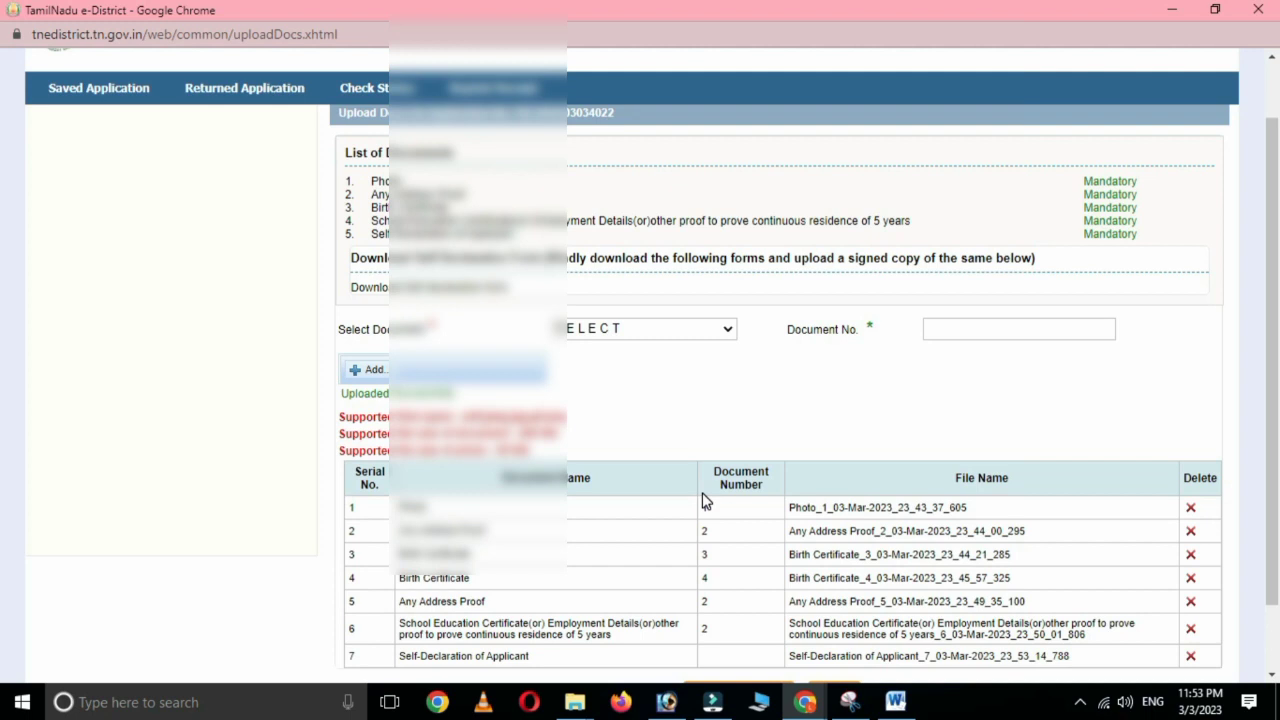
scroll(613, 517, down, 2)
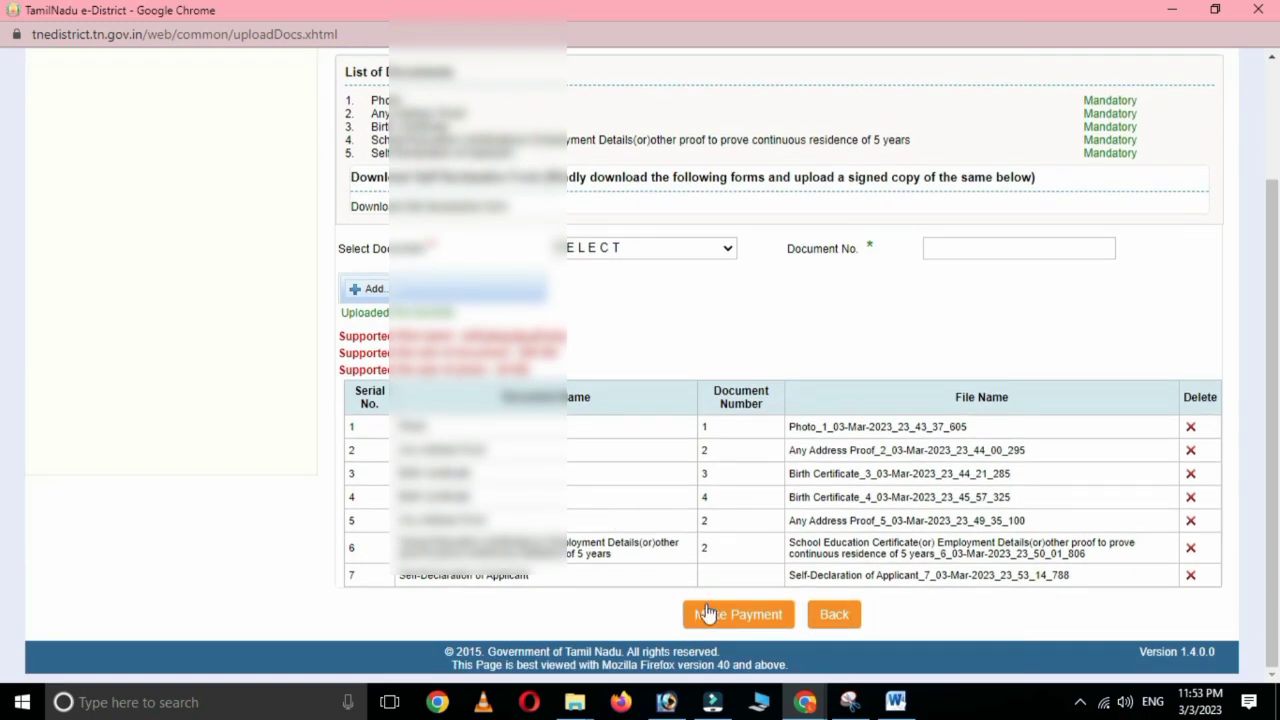
click(720, 614)
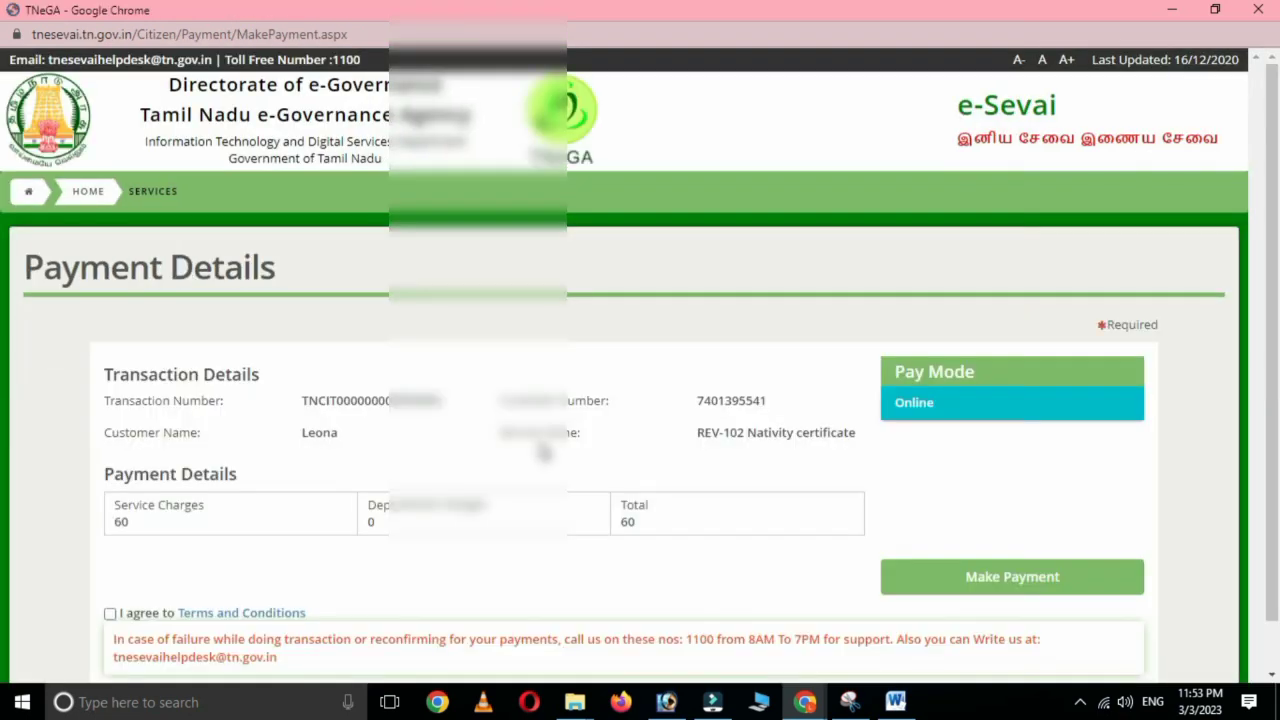
Agree to the Terms and Conditions and submit the ₹60 Nativity fee for payment
scroll(380, 450, down, 1)
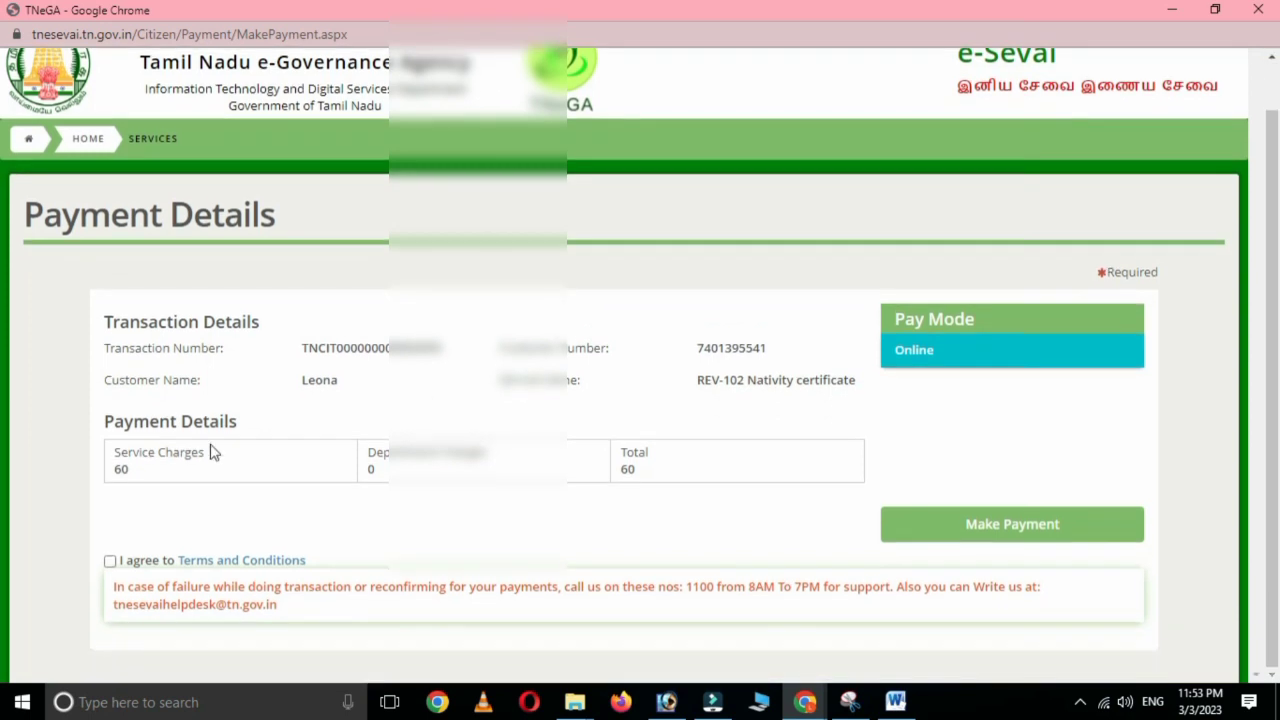
click(110, 561)
click(1005, 527)
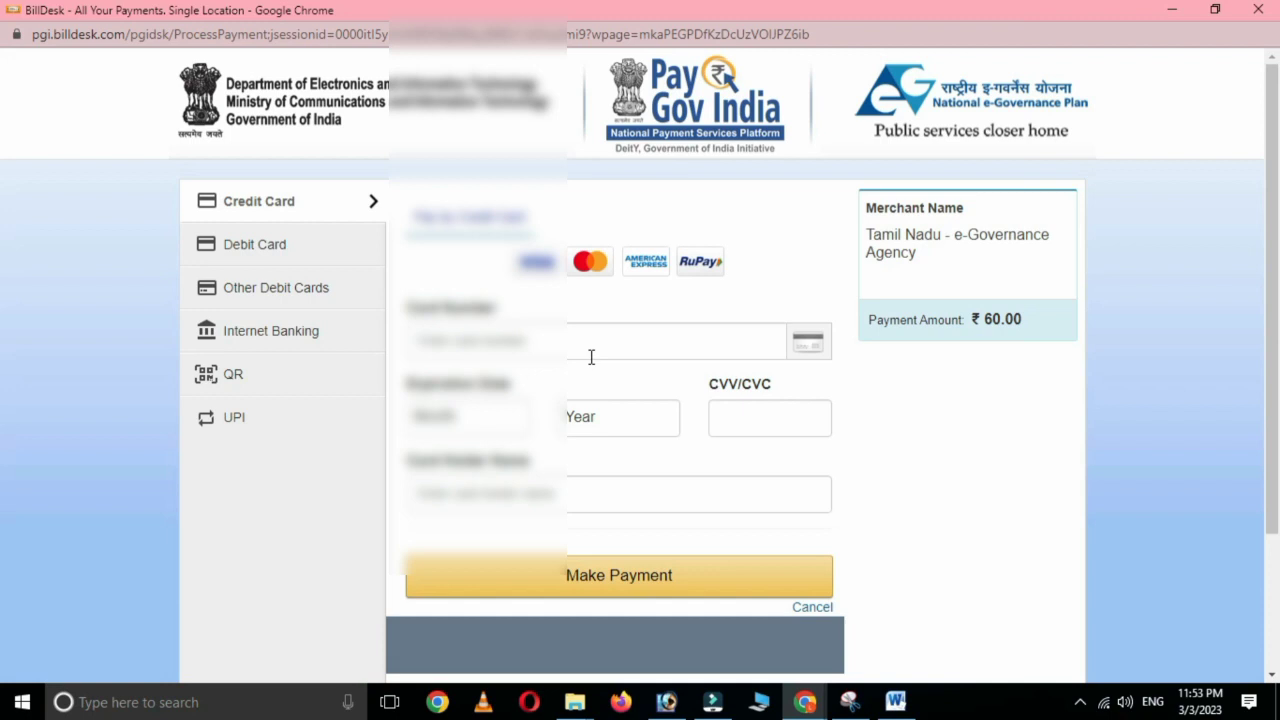
Choose UPI as the payment method for the ₹60.00 fee
click(233, 417)
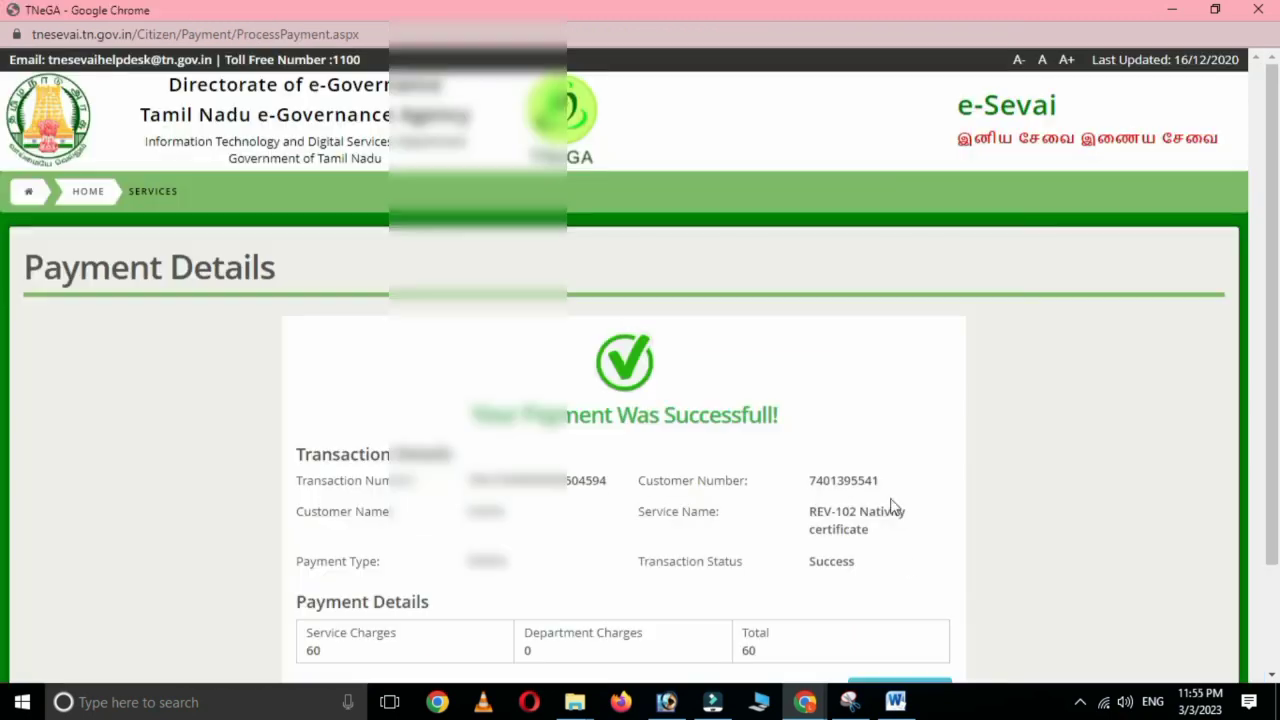
scroll(785, 593, down, 1)
scroll(785, 593, down, 1)
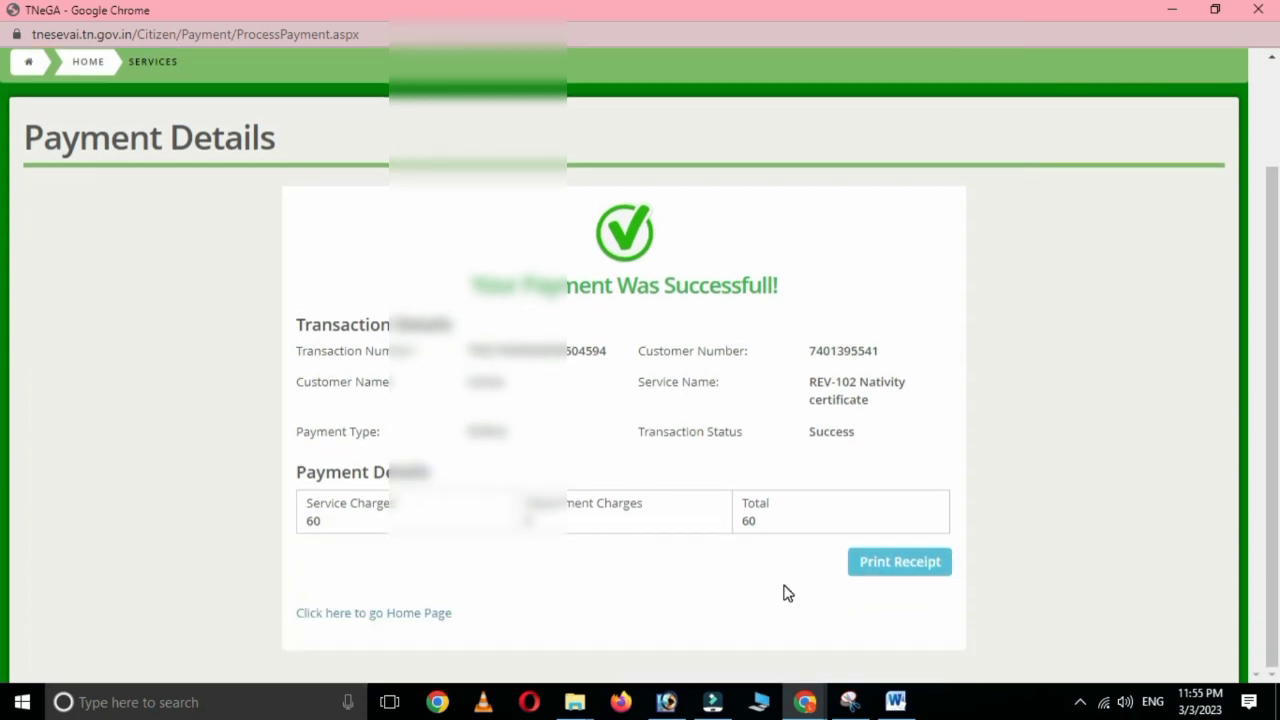
Open the ₹60.00 payment receipt and save it with destination Save as PDF
click(901, 562)
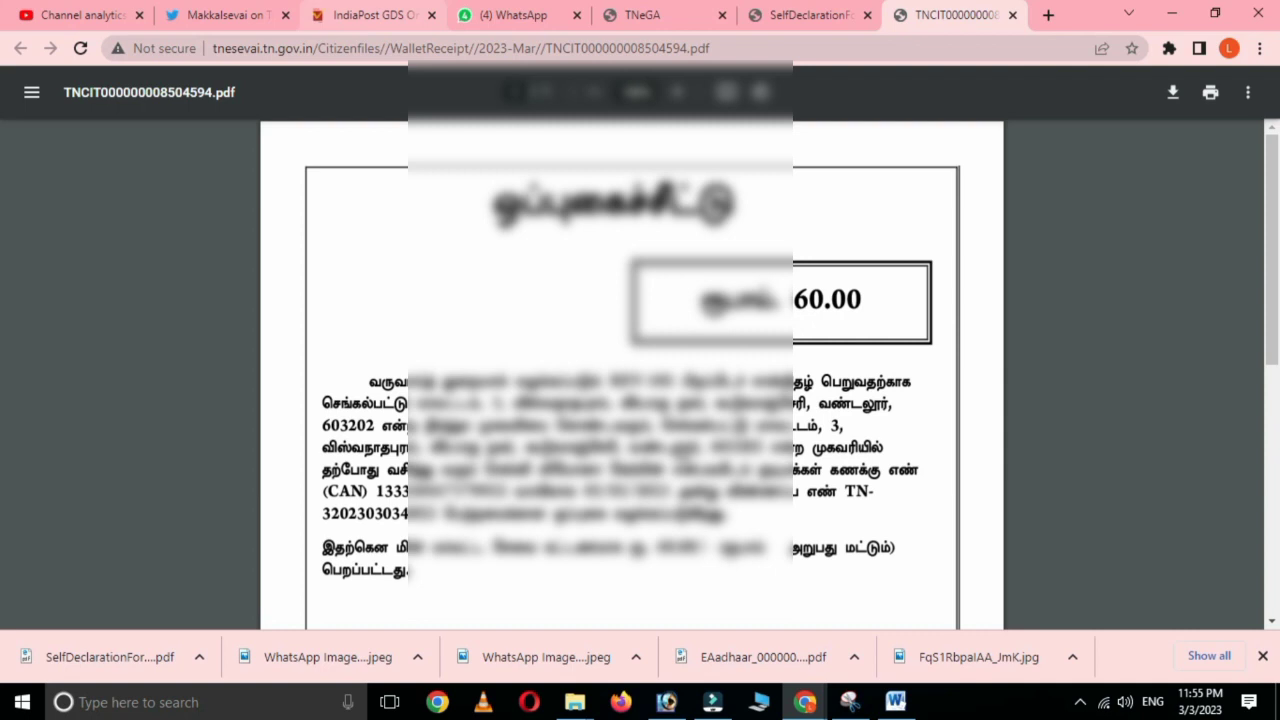
scroll(632, 375, down, 1)
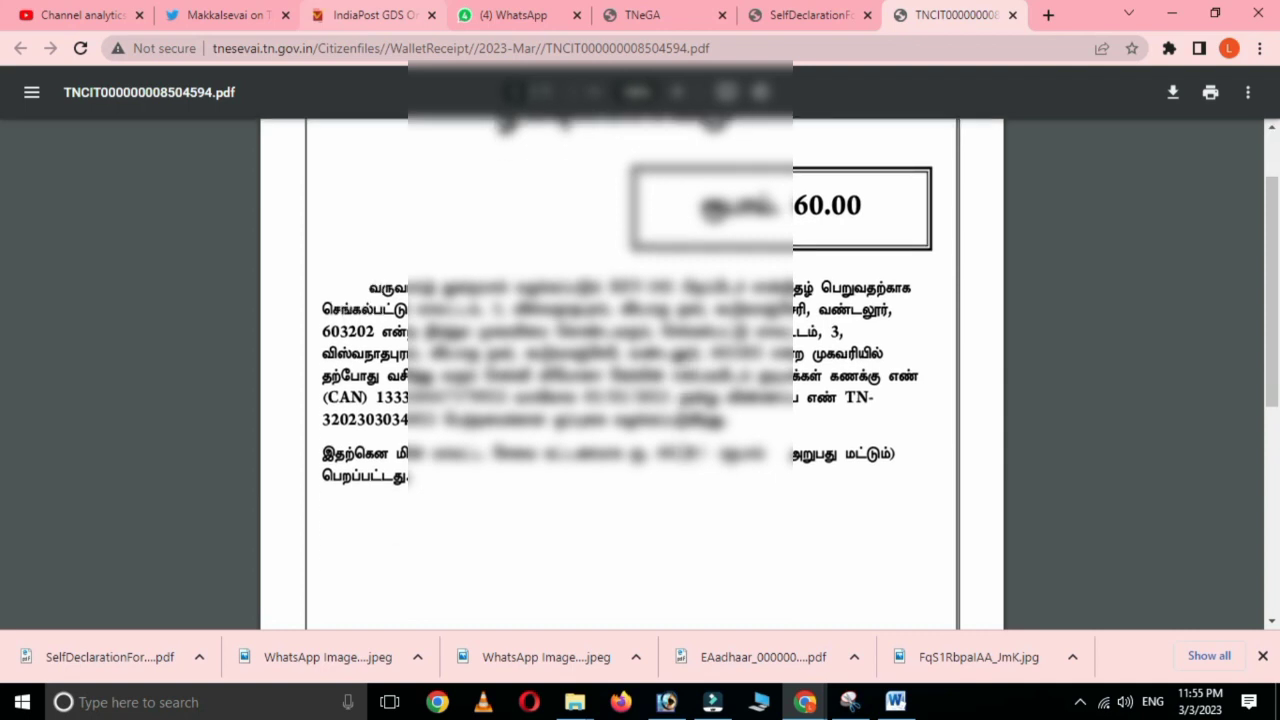
scroll(632, 375, up, 1)
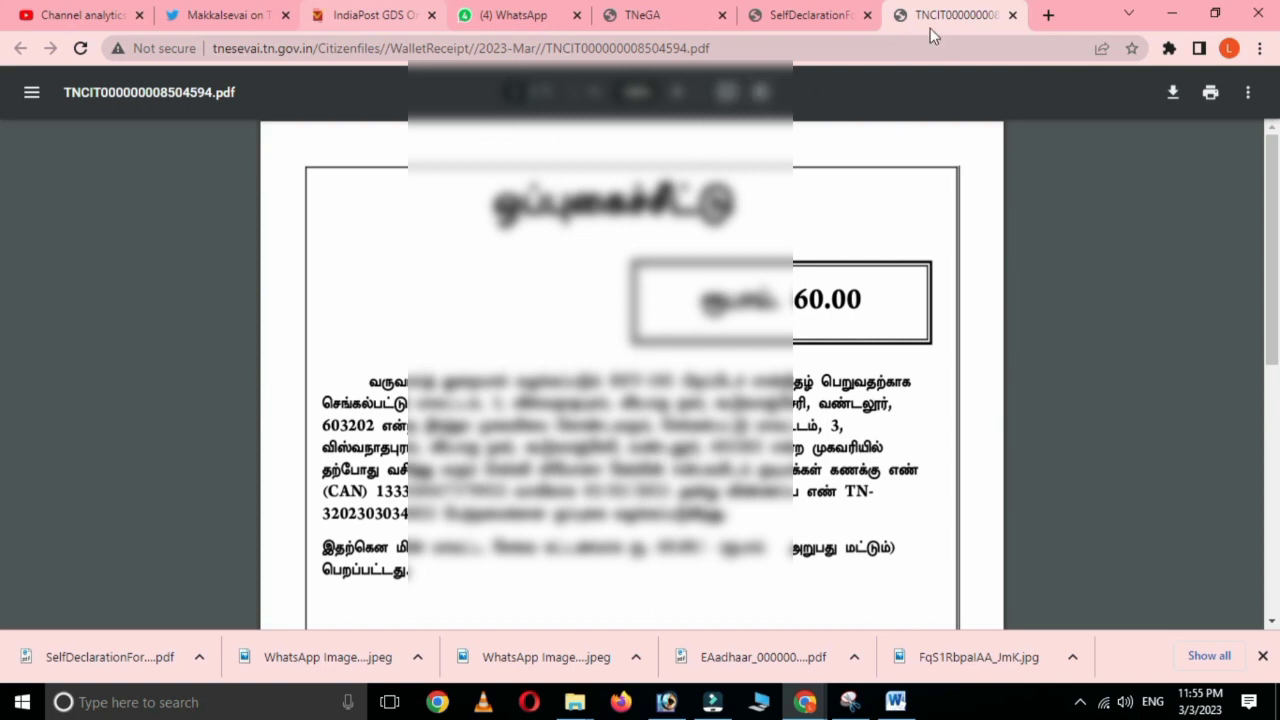
click(1210, 92)
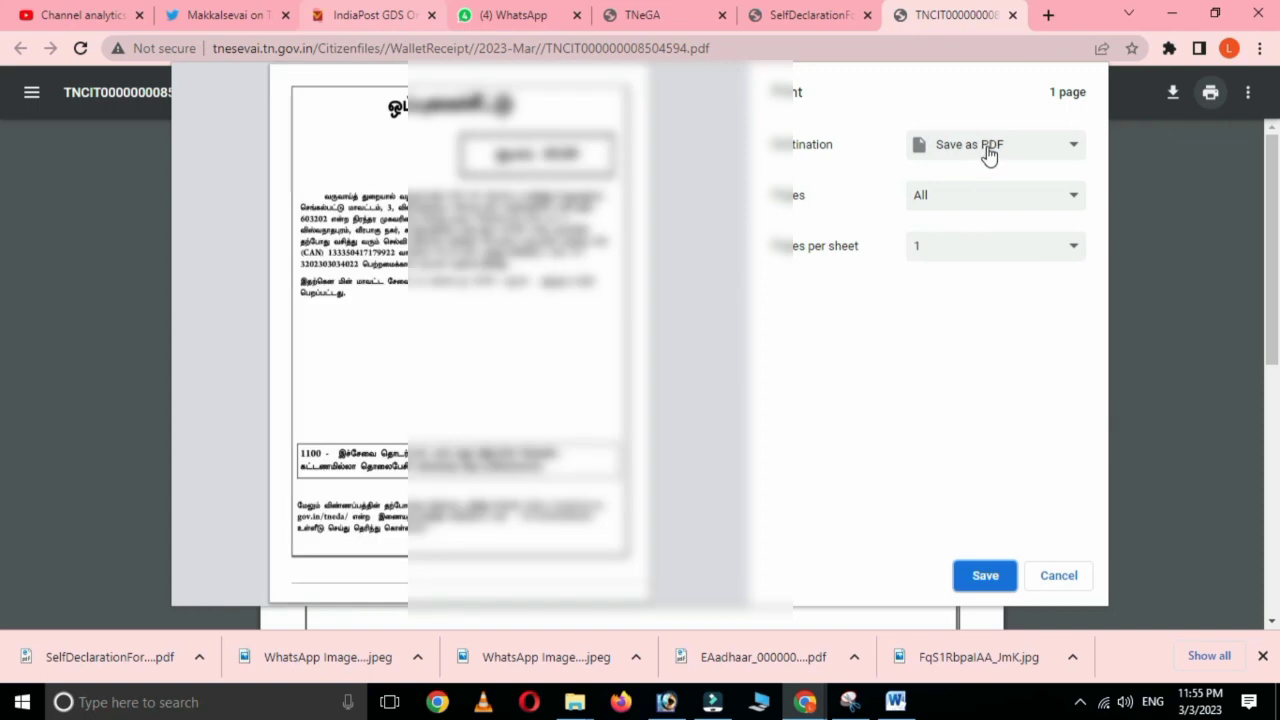
click(986, 576)
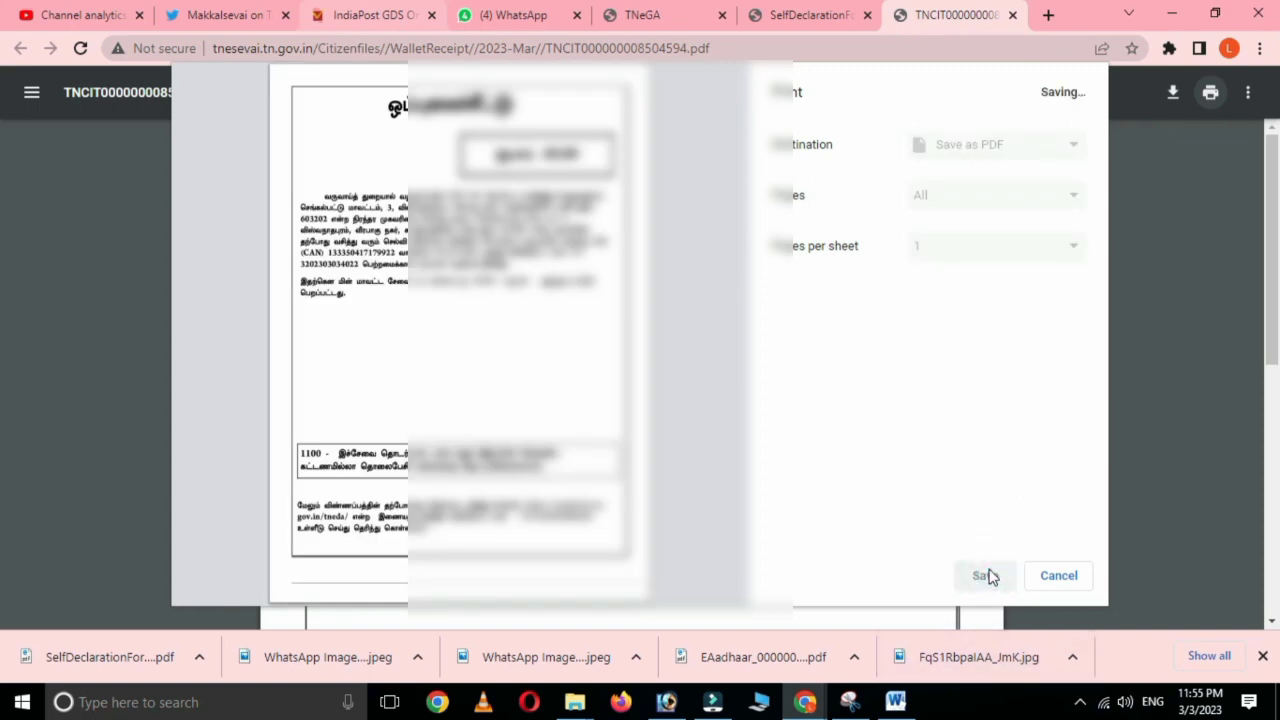